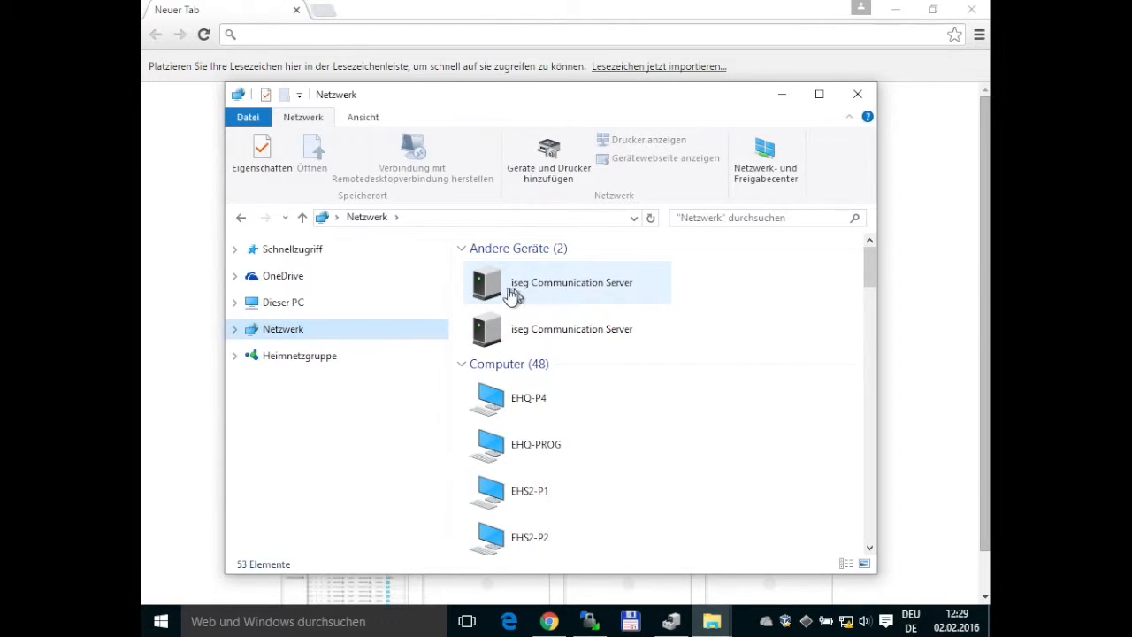
Open the second 'iseg Communication Server' under Andere Geräte in the Netzwerk view.
double_click(492, 331)
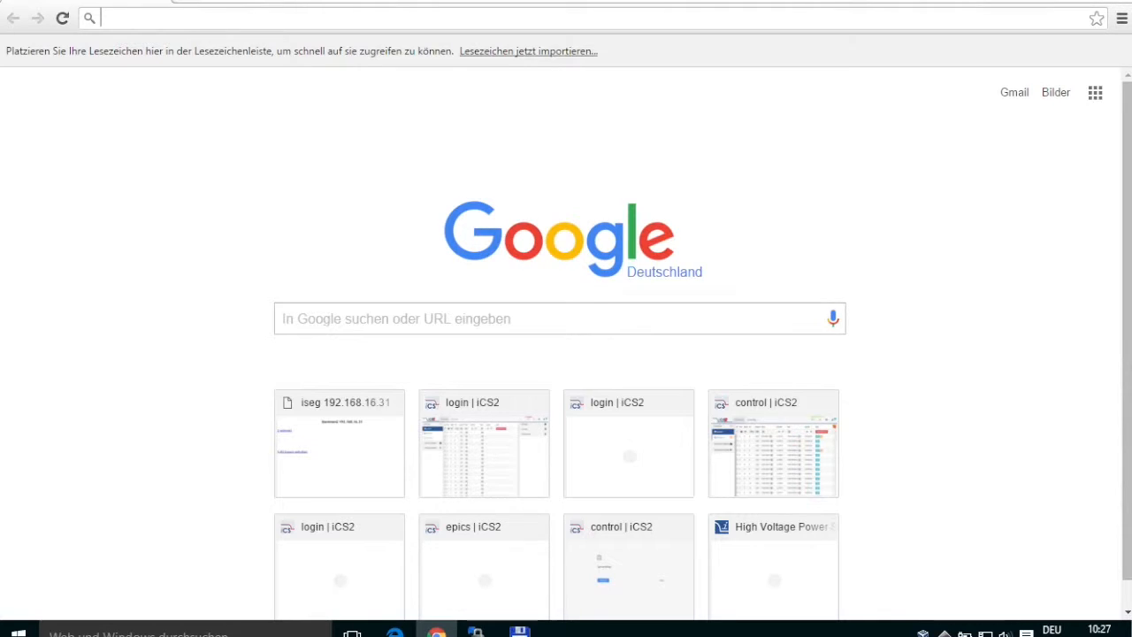
Go to iseg-hv.com and open the SUPPORT > DOWNLOADS page.
text(iseg-hv.com)
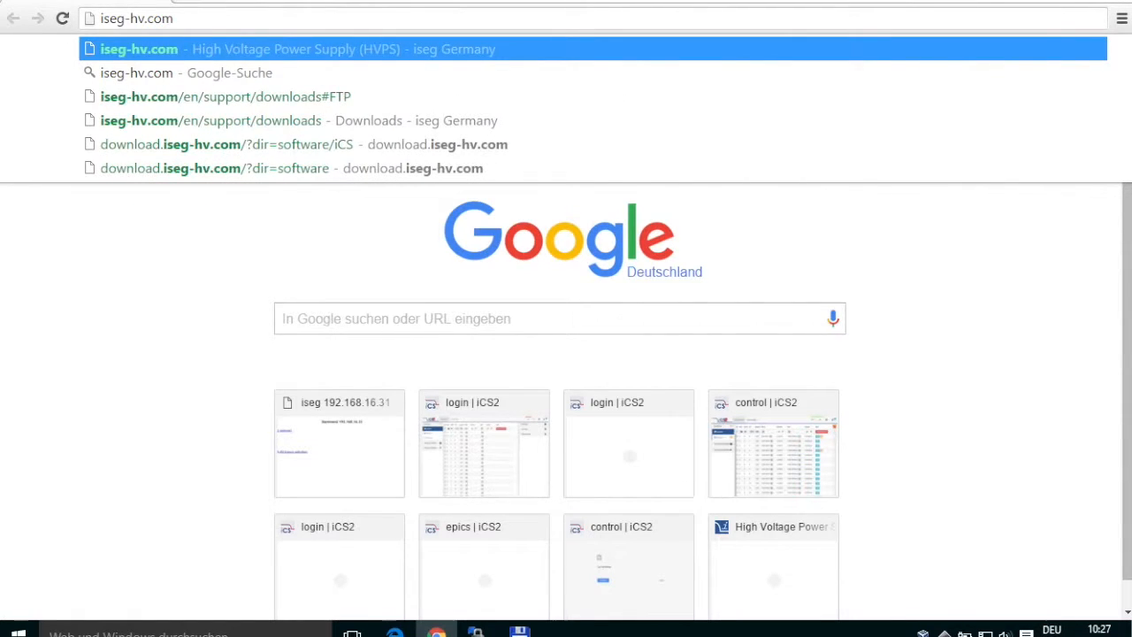
key(Return)
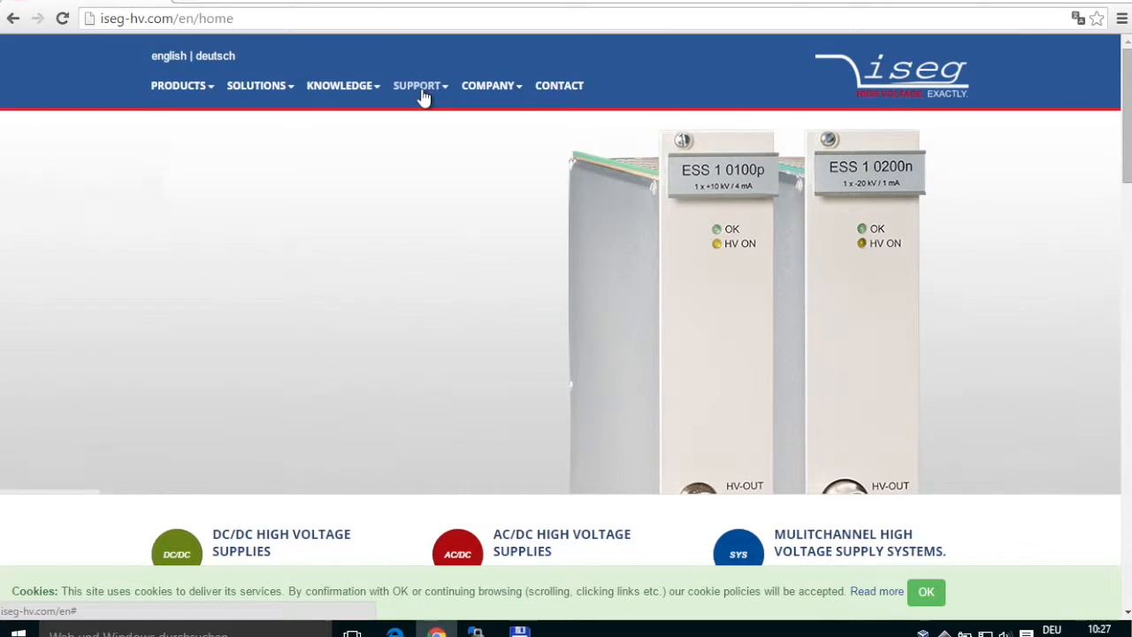
mouse_move(424, 96)
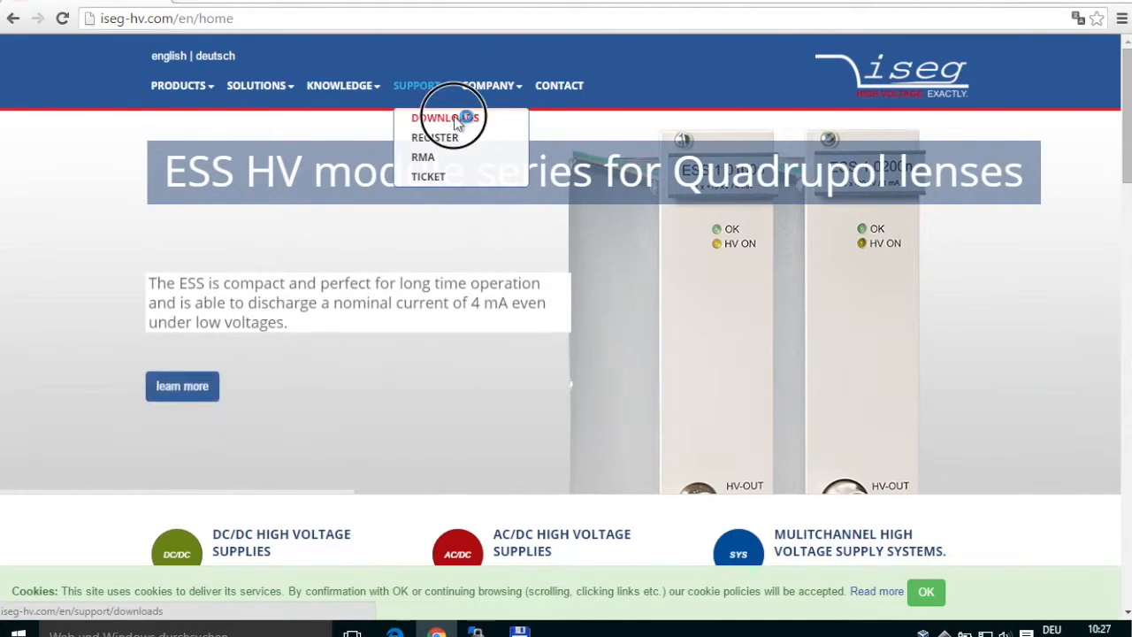
click(455, 116)
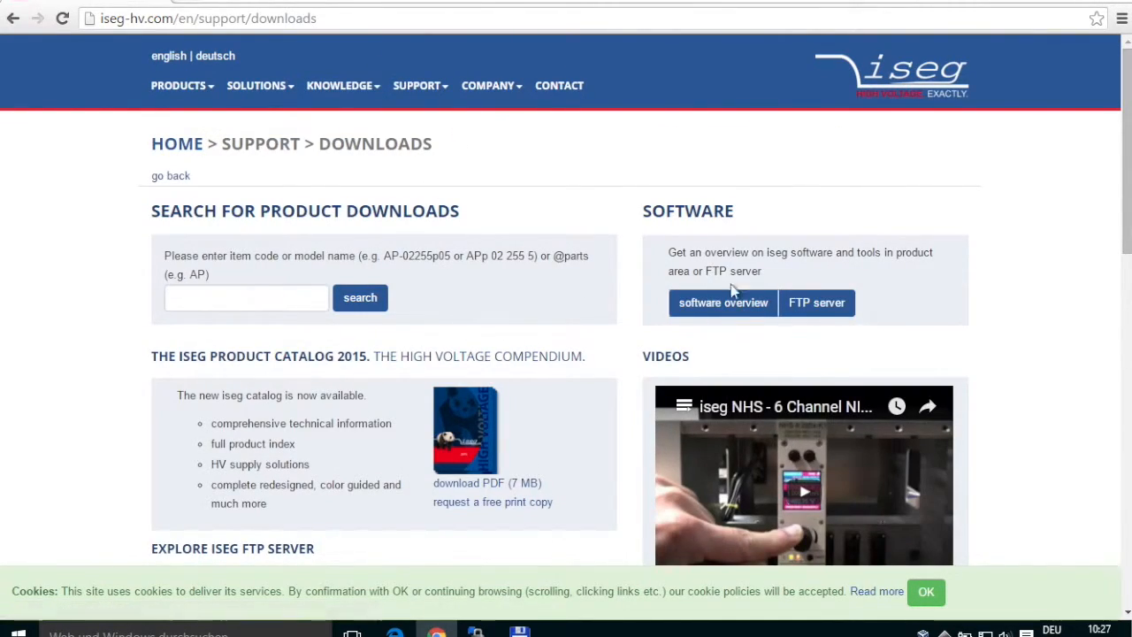
In the FTP server listing, browse into the software folder, then the iCS folder.
click(837, 312)
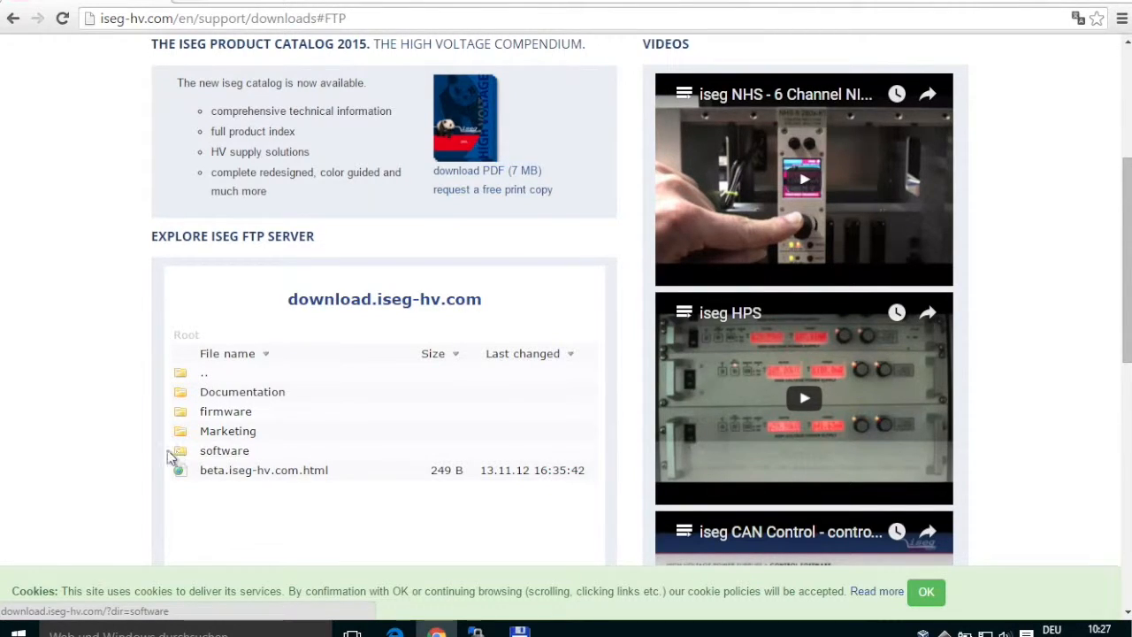
click(225, 454)
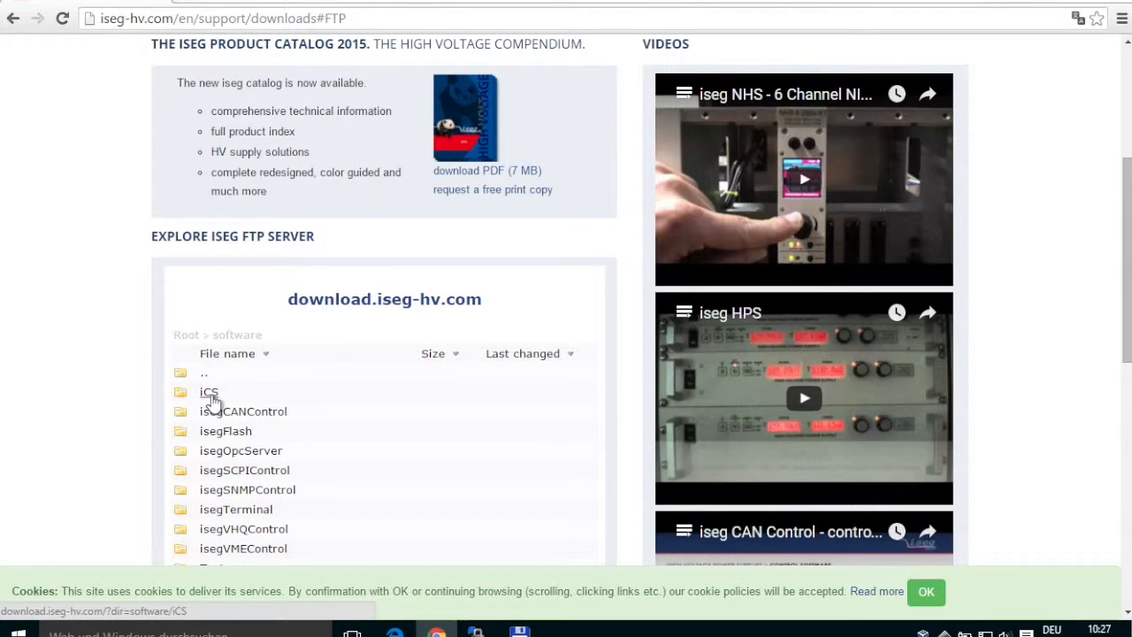
click(210, 395)
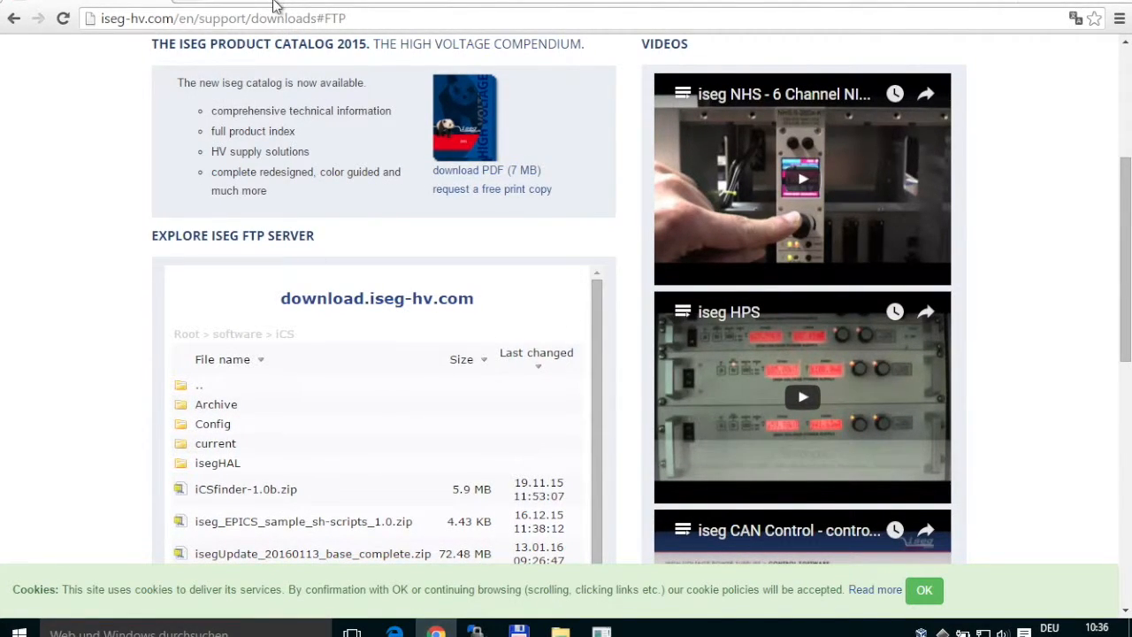
Start downloading the 5.9 MB iCSfinder-1.0b.zip archive from the iCS listing.
click(253, 489)
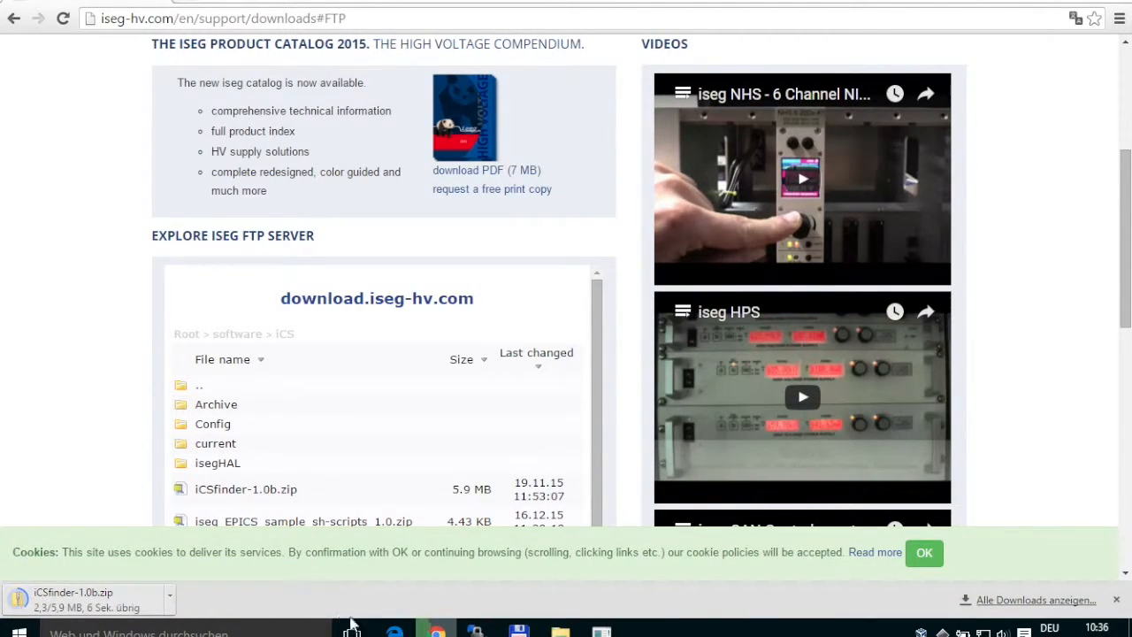
mouse_move(559, 630)
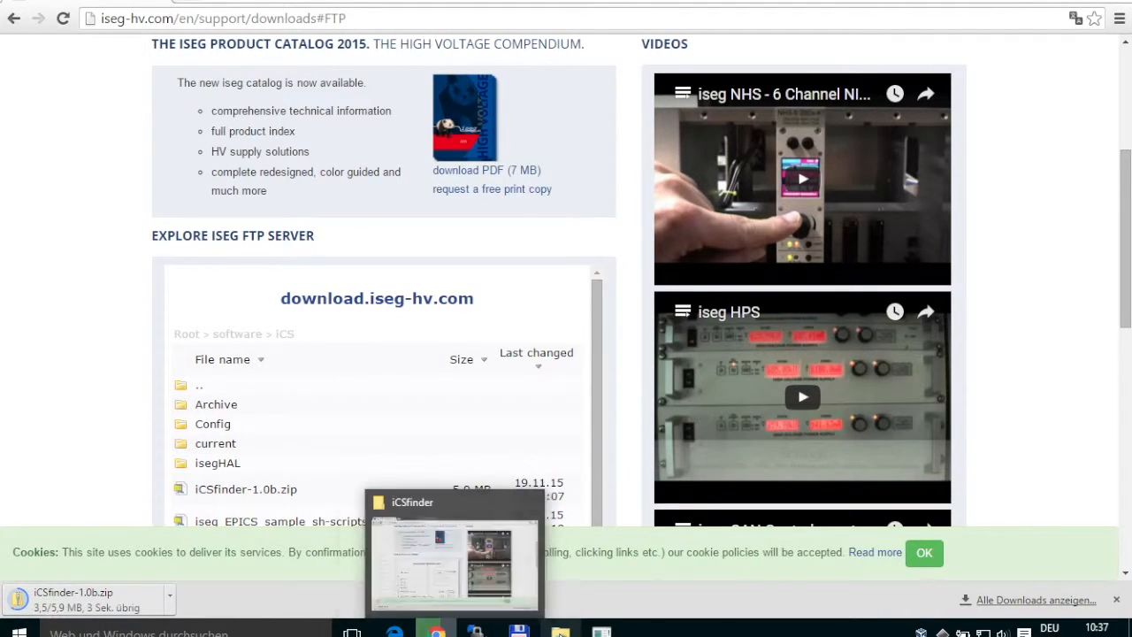
Run iCSfinder despite the security warning and open the found server's sign-in page at 192.168.25.89.
click(560, 630)
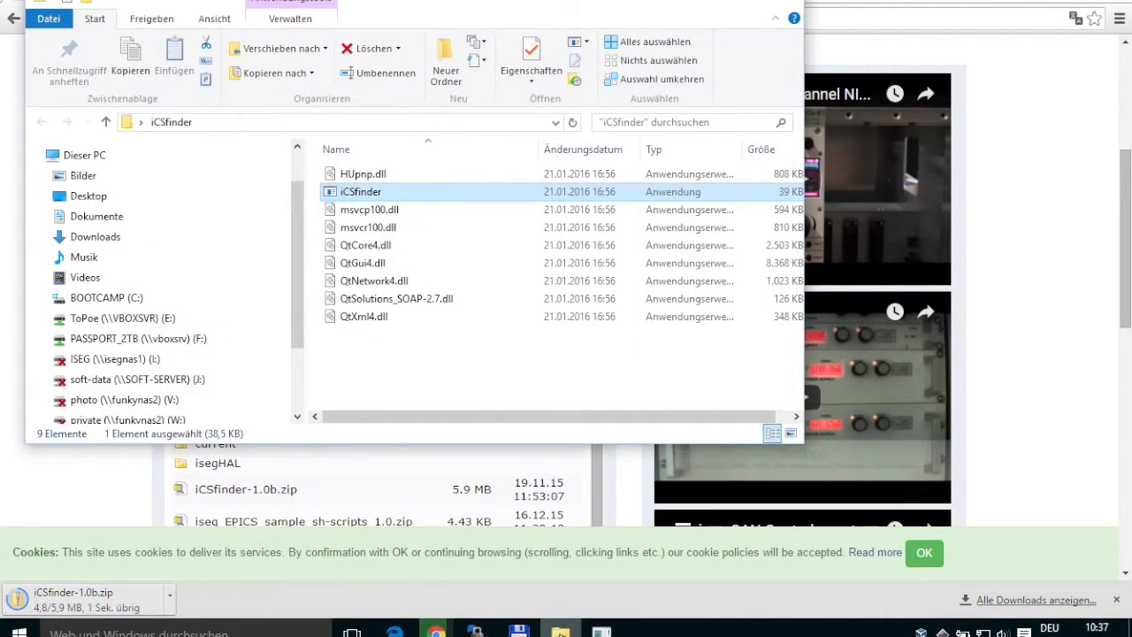
double_click(350, 194)
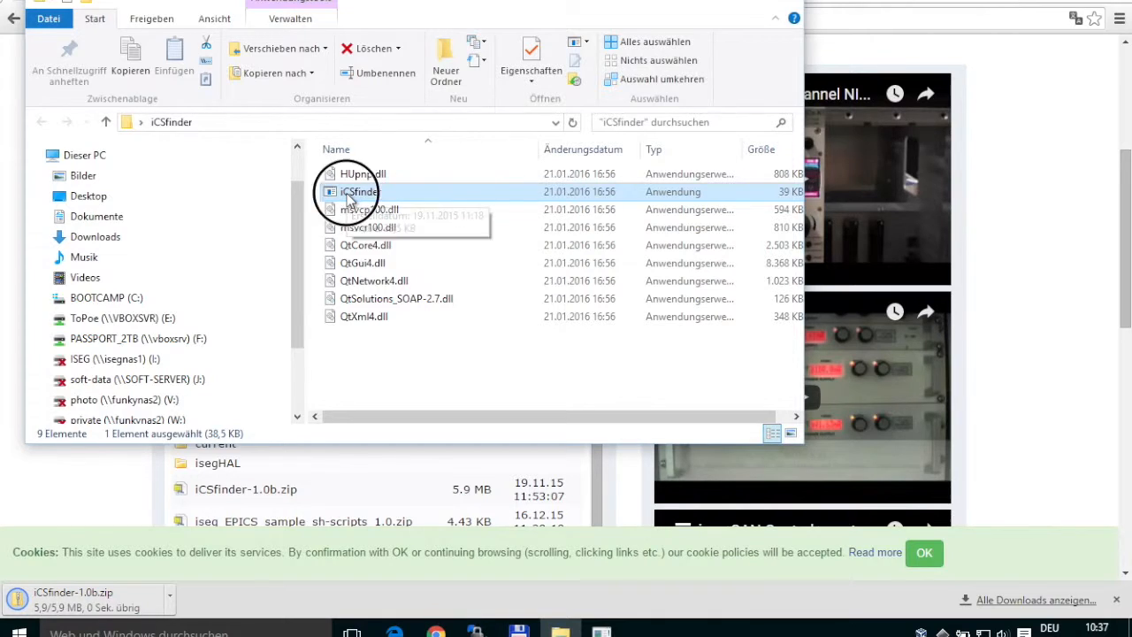
click(628, 322)
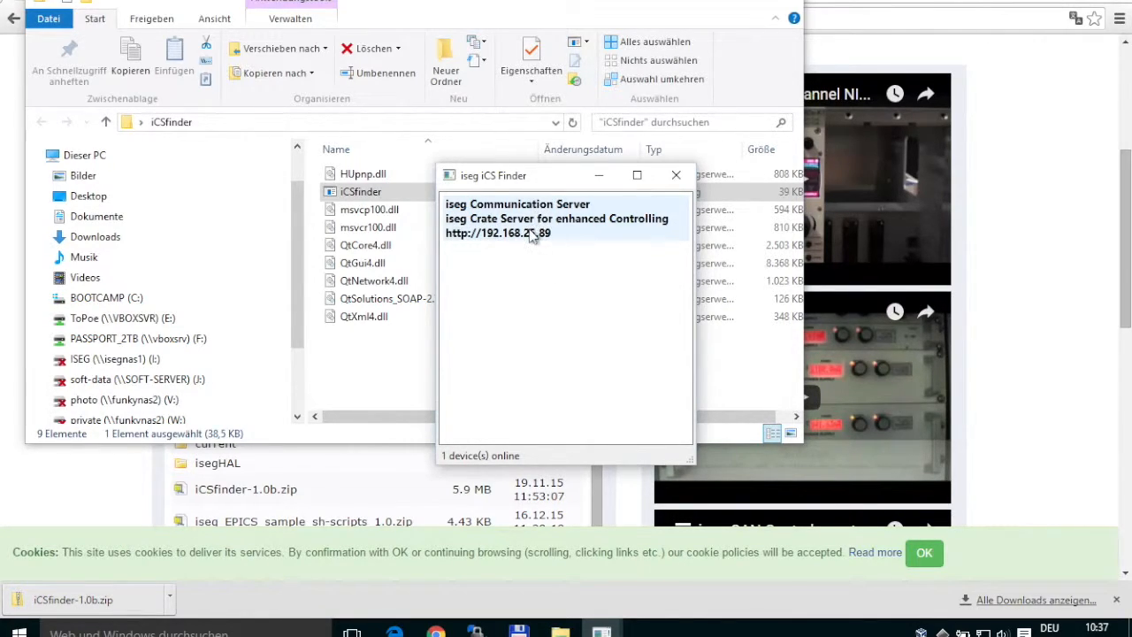
double_click(521, 232)
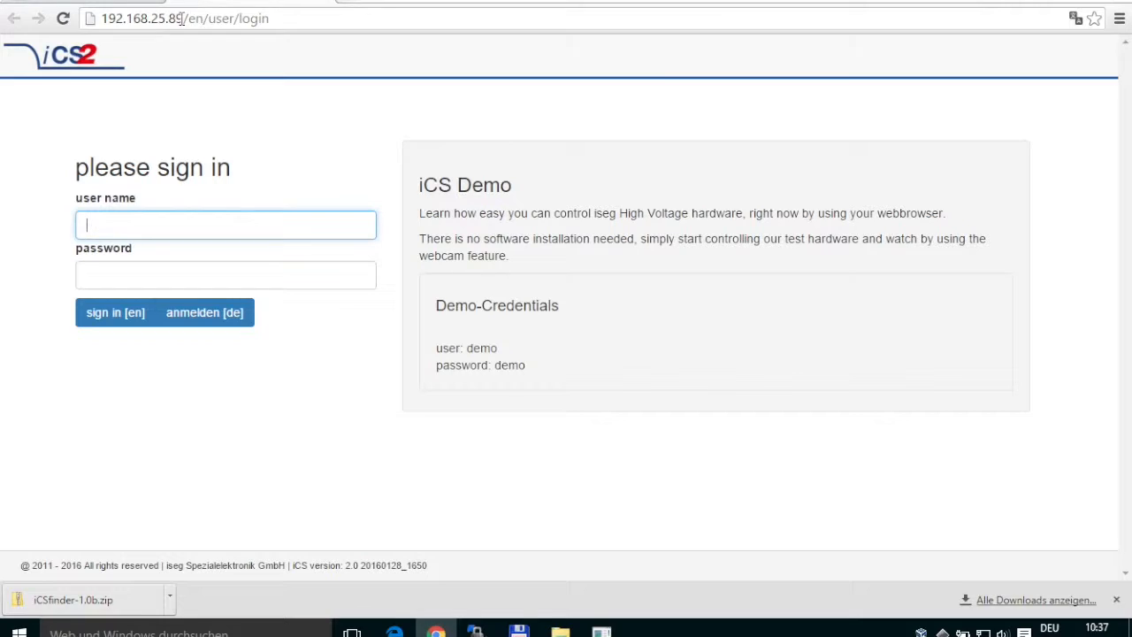
Change the address bar host to 192.168.25.182 and load its login page.
drag(185, 18, 84, 29)
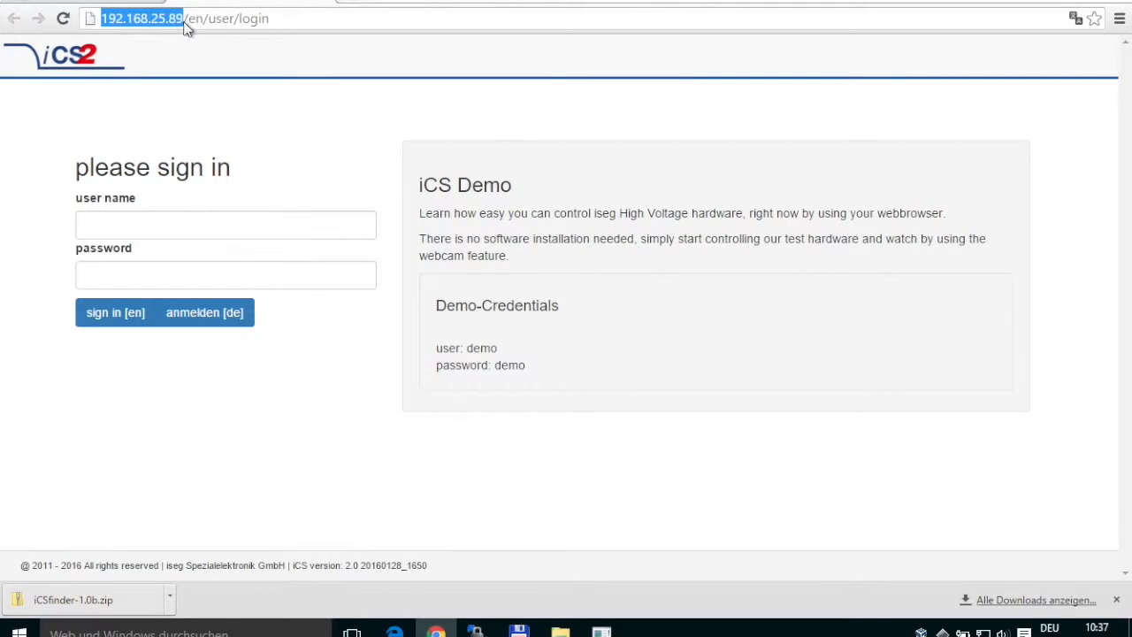
key(Right)
key(BackSpace)
key(BackSpace)
text(182)
key(Return)
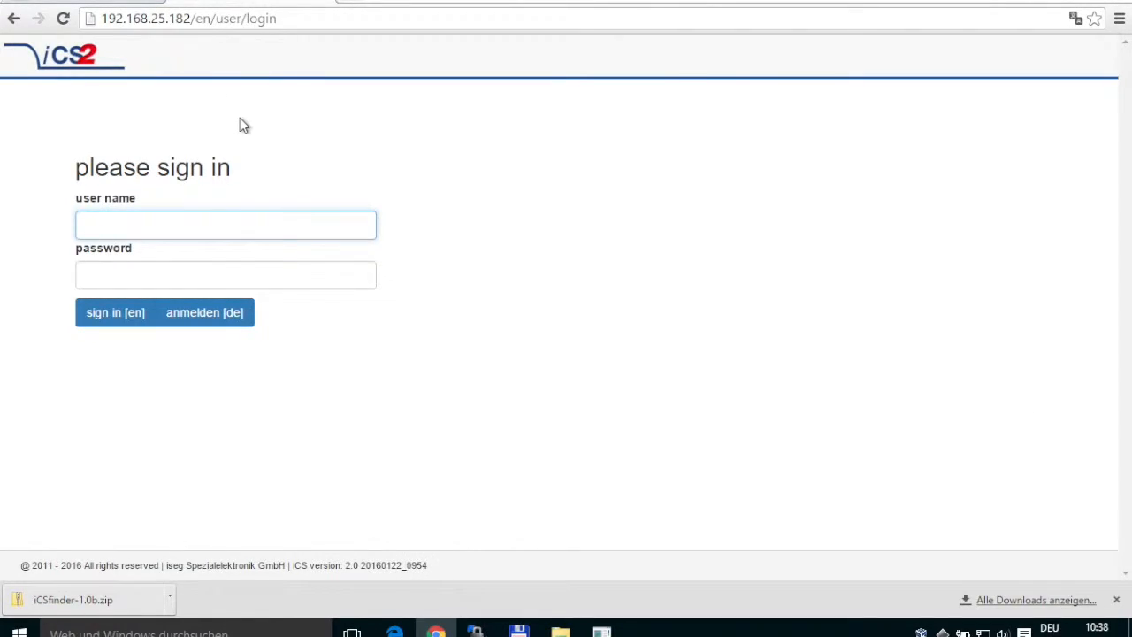
Sign in with user name 'admin' and the account password.
text(admin)
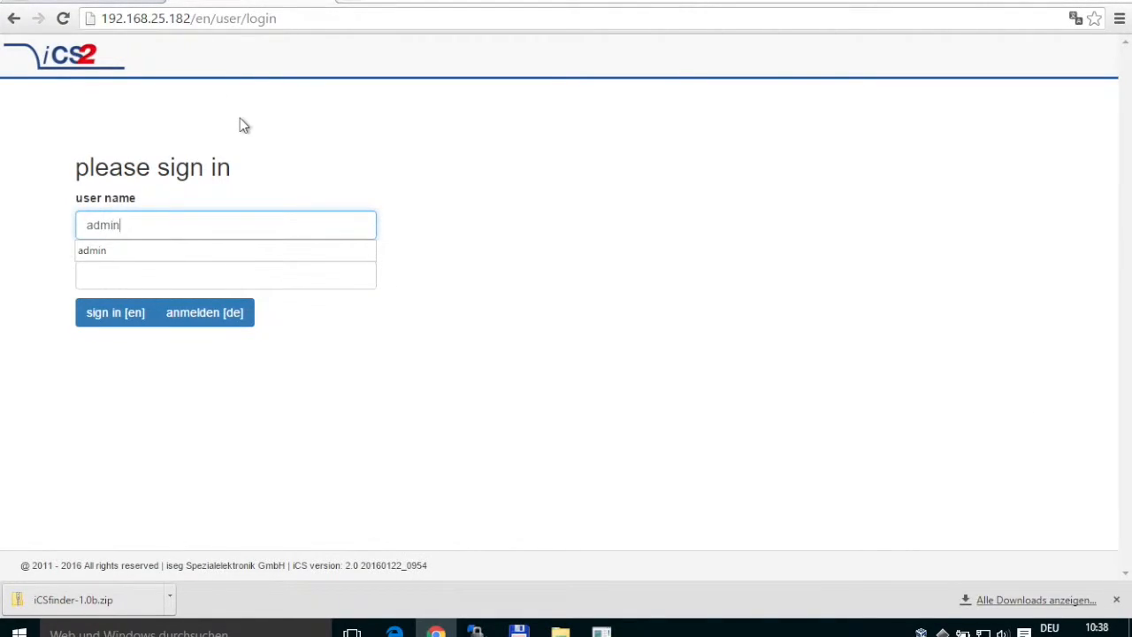
key(Tab)
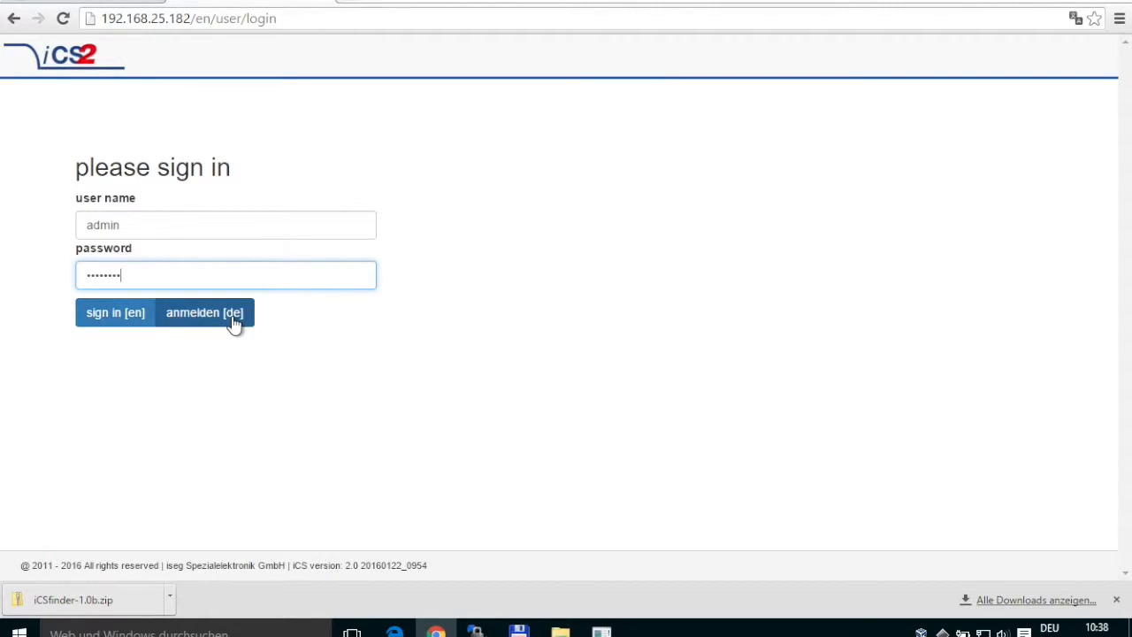
click(100, 325)
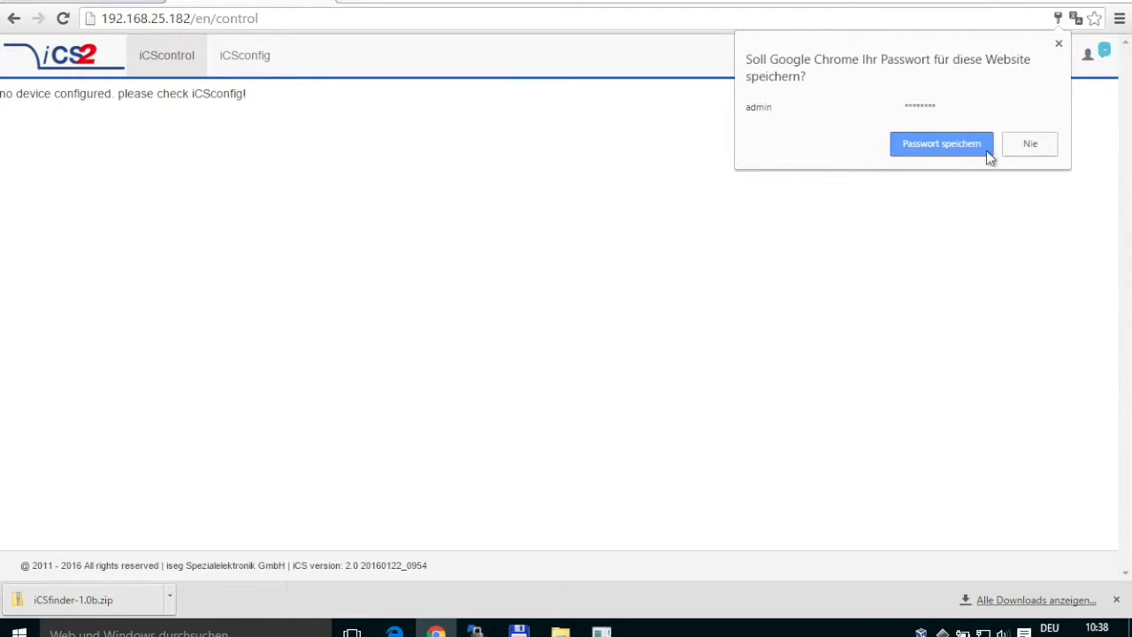
Save the password in Chrome and switch to the iCSconfig area.
click(955, 153)
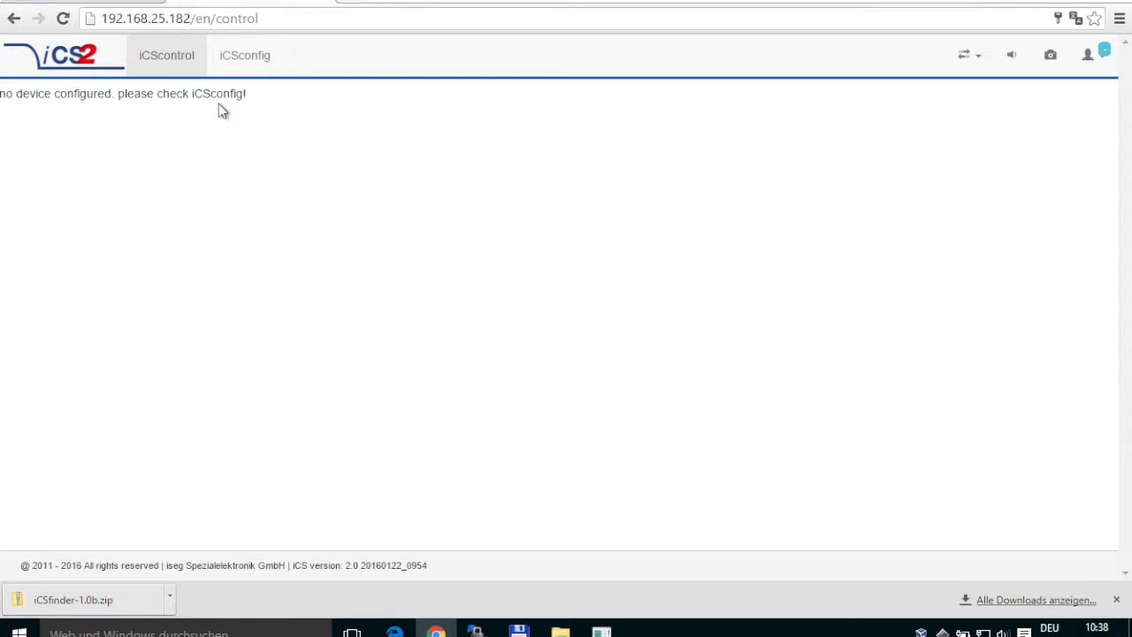
click(259, 62)
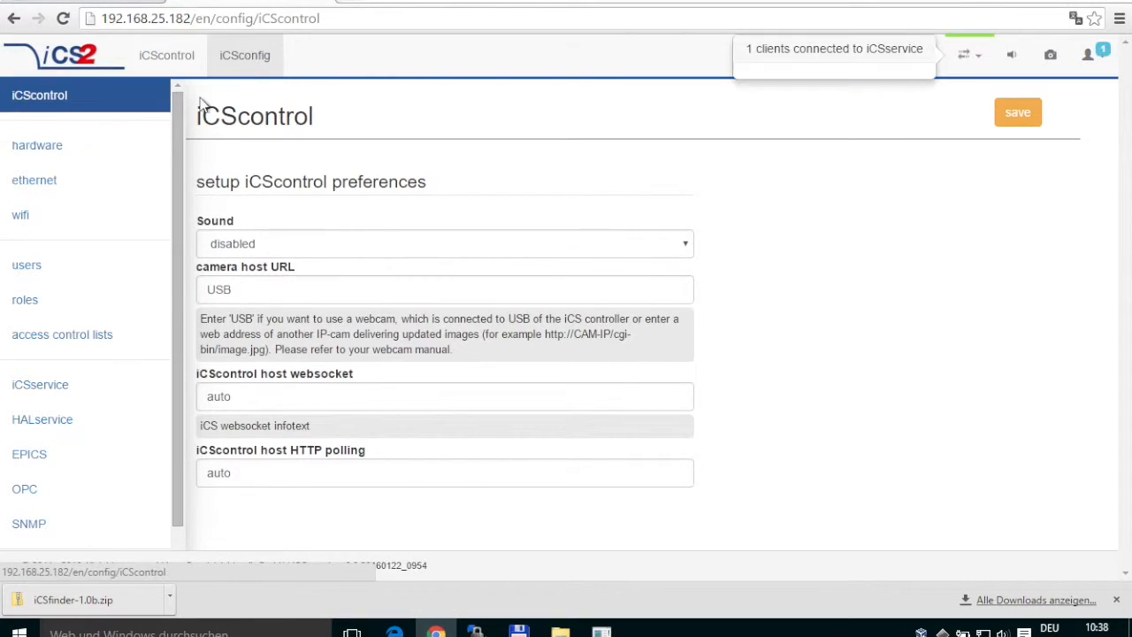
On the hardware page, run and confirm a hardware rescan, then dismiss the live messages.
click(80, 156)
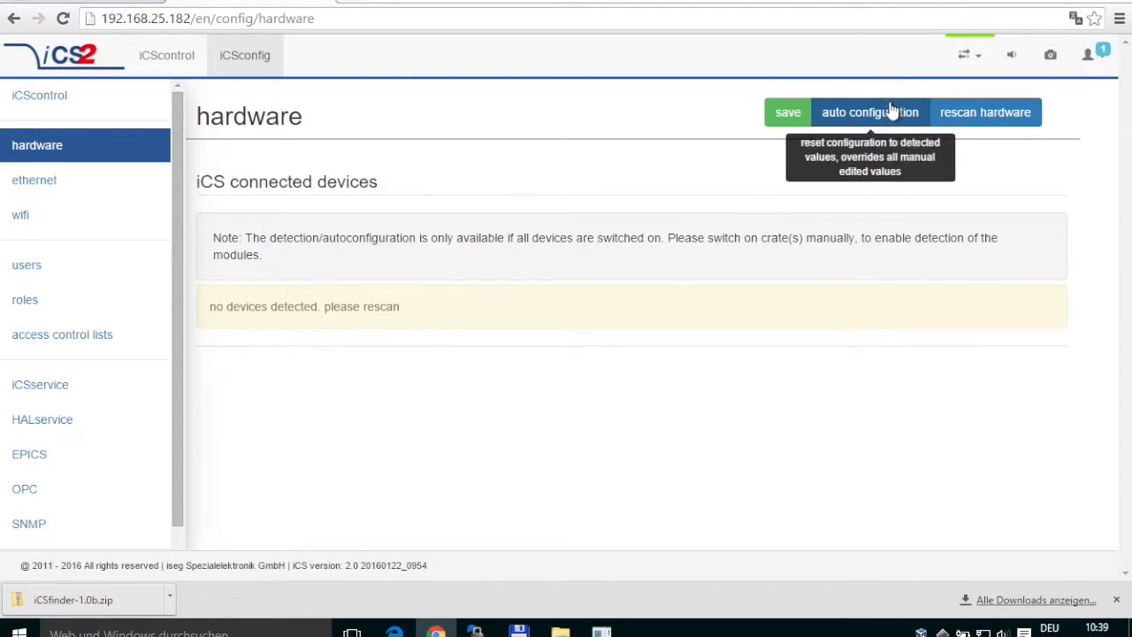
click(964, 121)
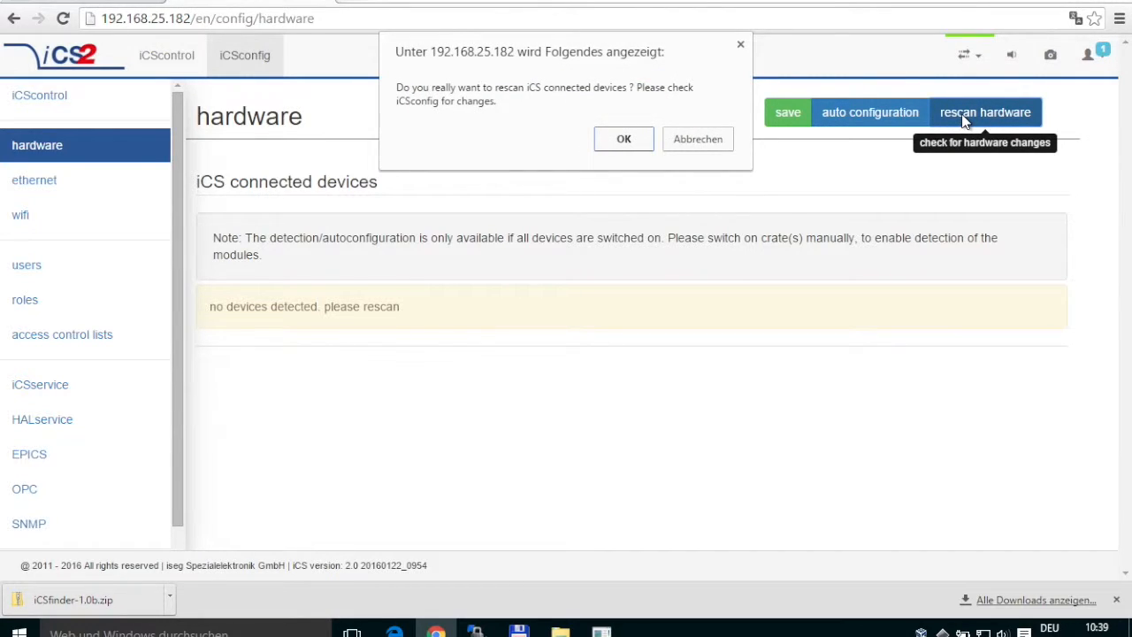
click(614, 142)
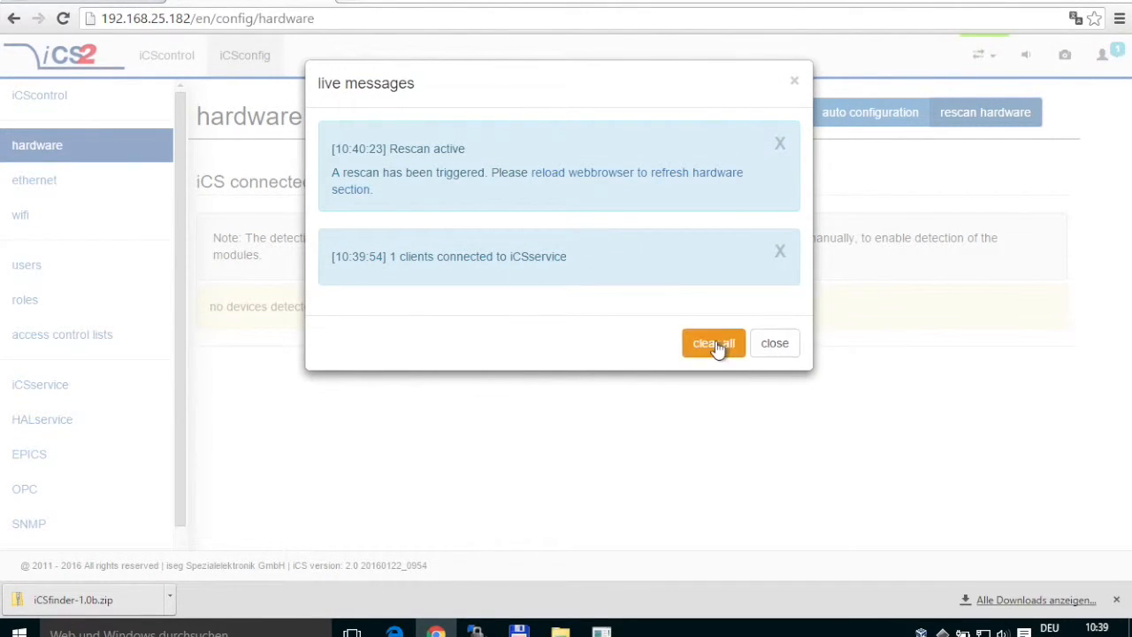
click(780, 352)
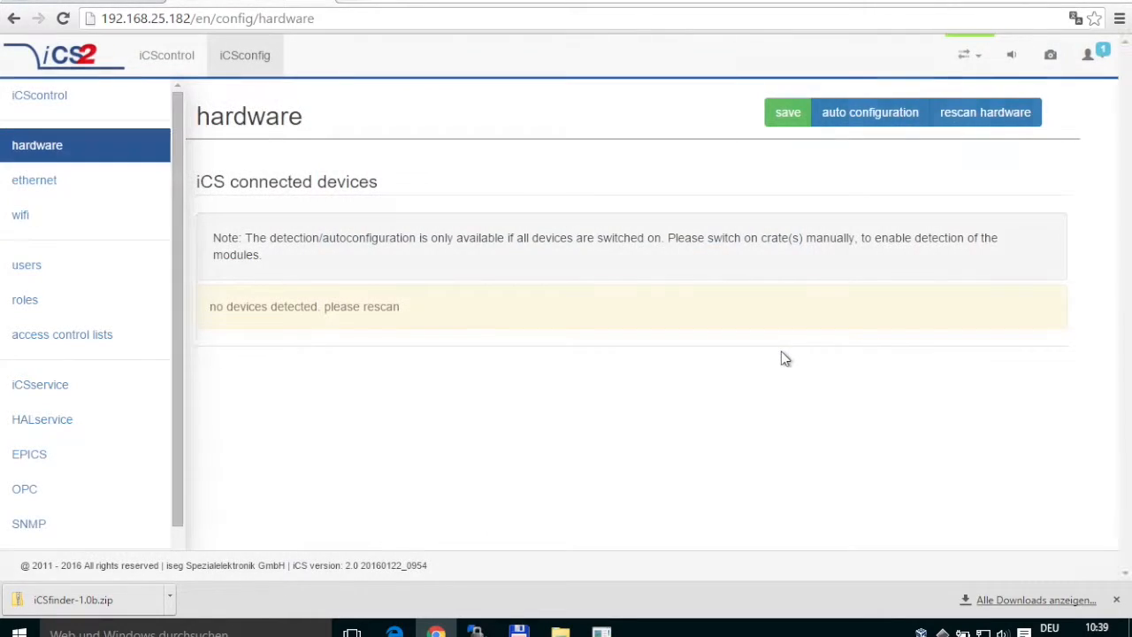
Run auto configuration, confirm the override, and reload to list the Master controller with slots 0 and 1.
click(860, 116)
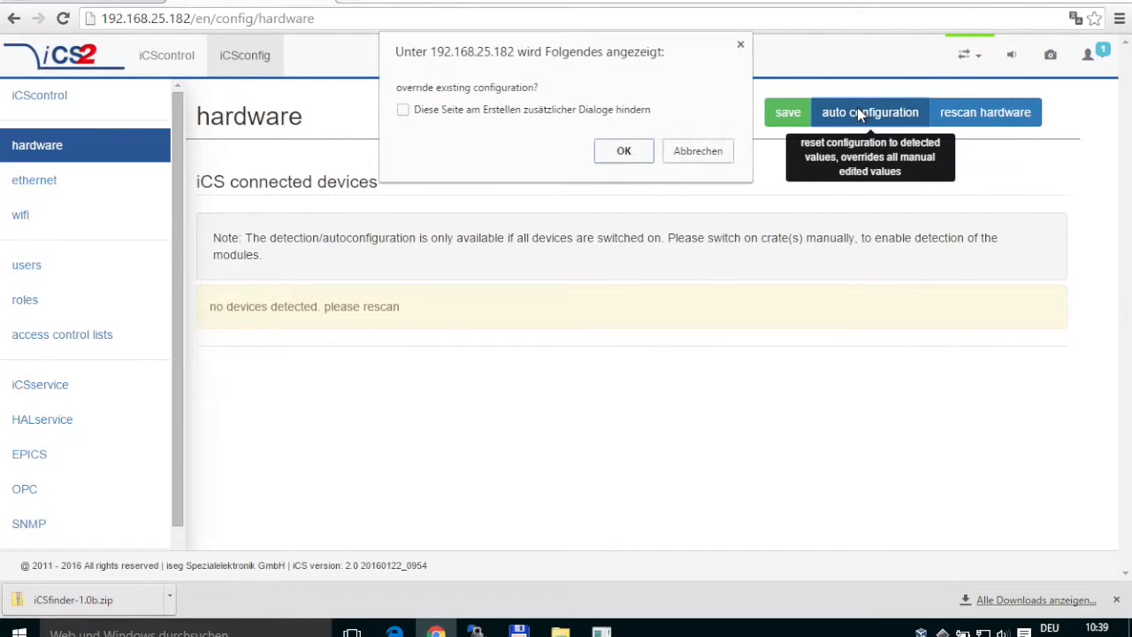
click(622, 153)
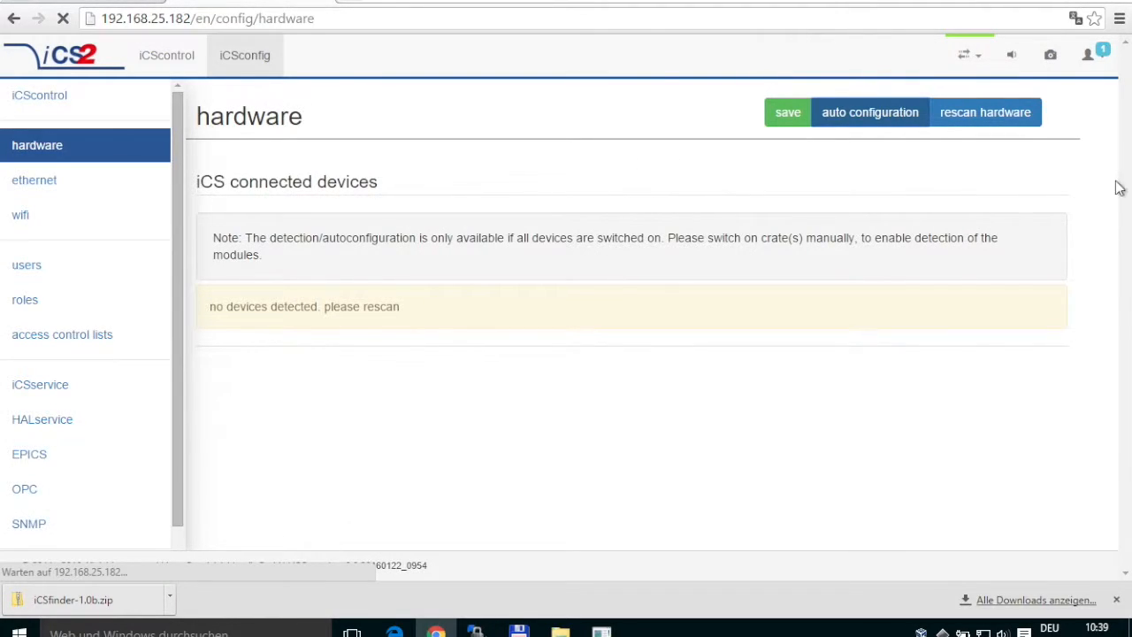
key(super+r)
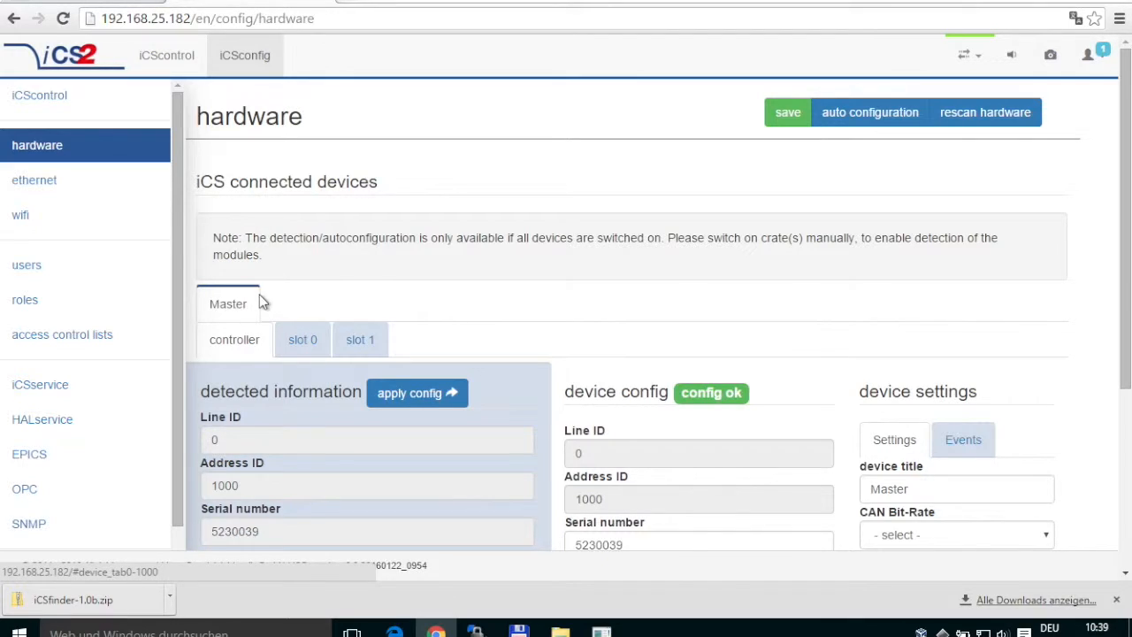
Review slot 1's 48-channel module details, then show slot 0's EH164-10p805SHV module.
click(305, 343)
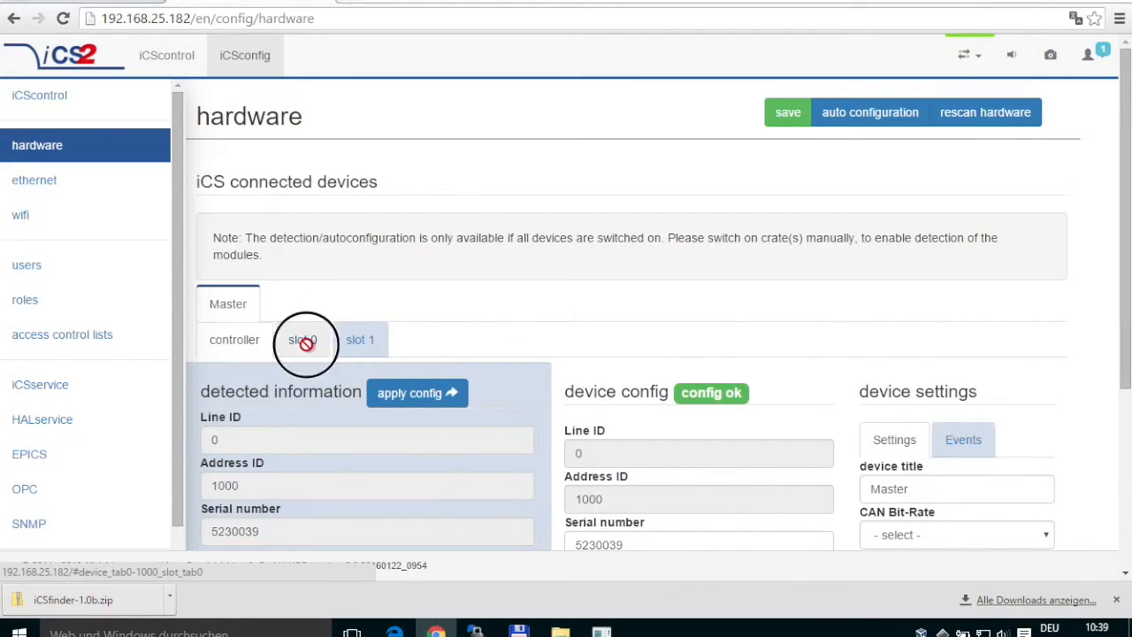
click(358, 343)
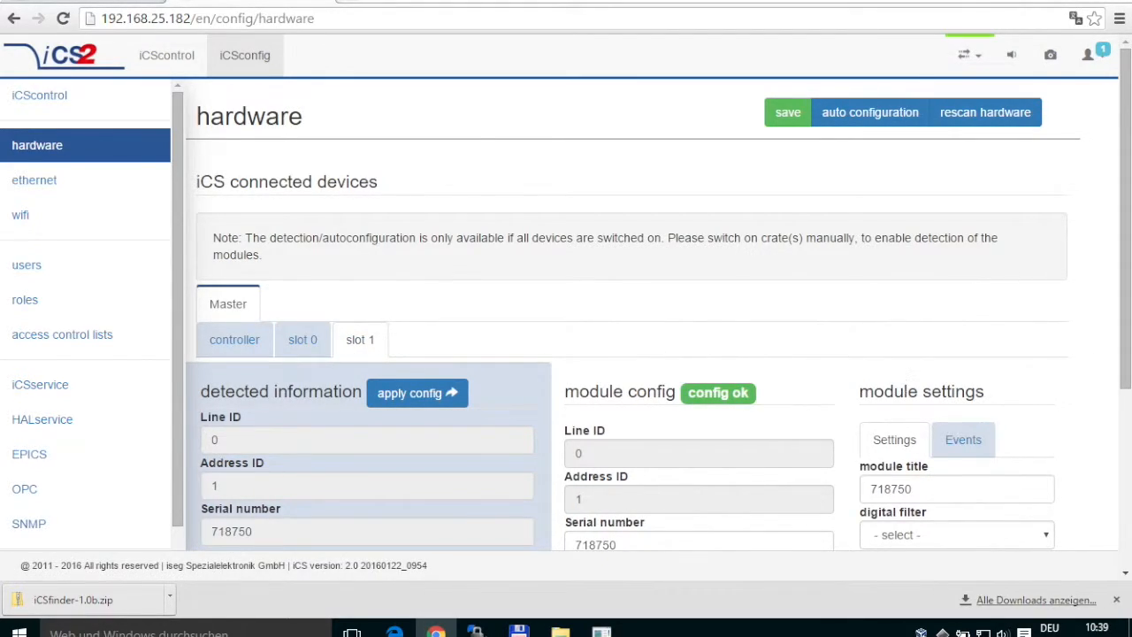
drag(1130, 283, 1123, 358)
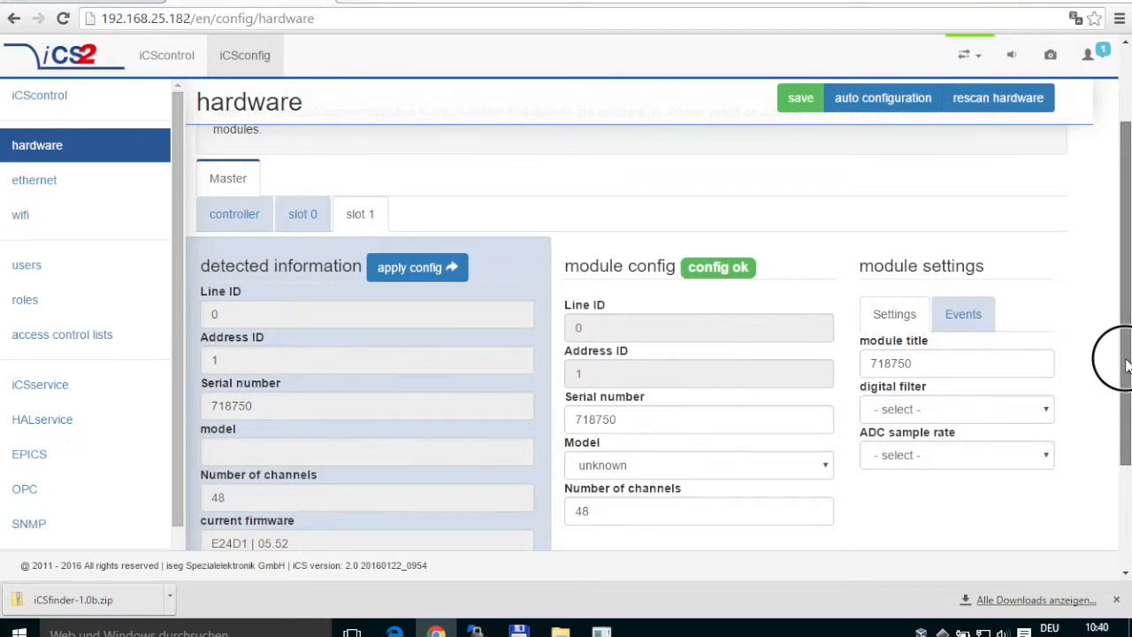
drag(1126, 365, 1128, 297)
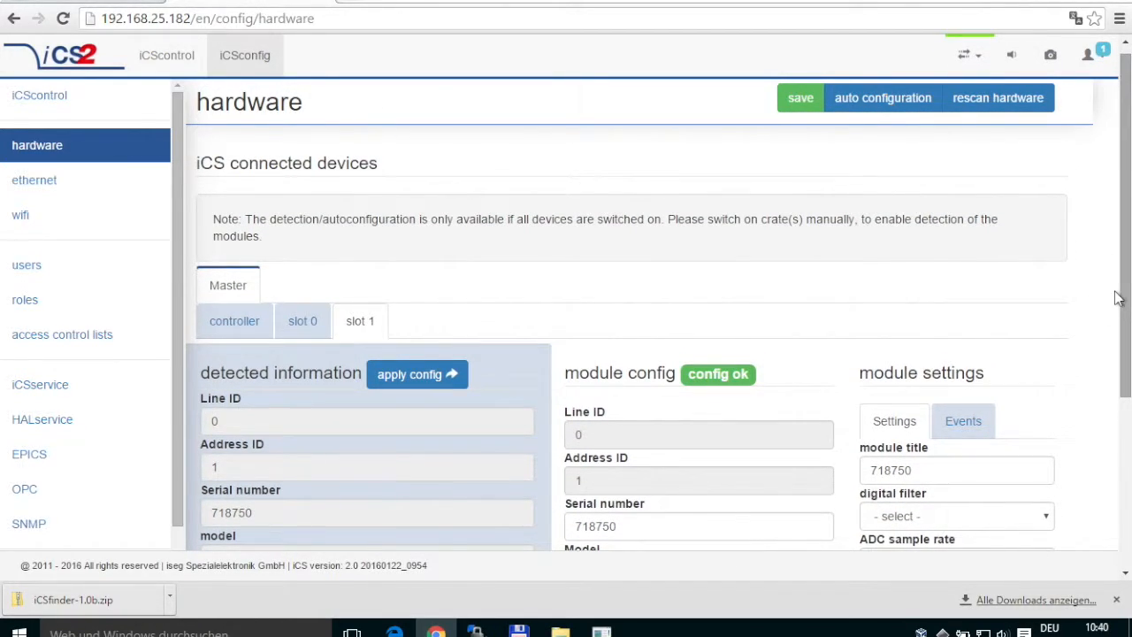
drag(1129, 292, 1107, 316)
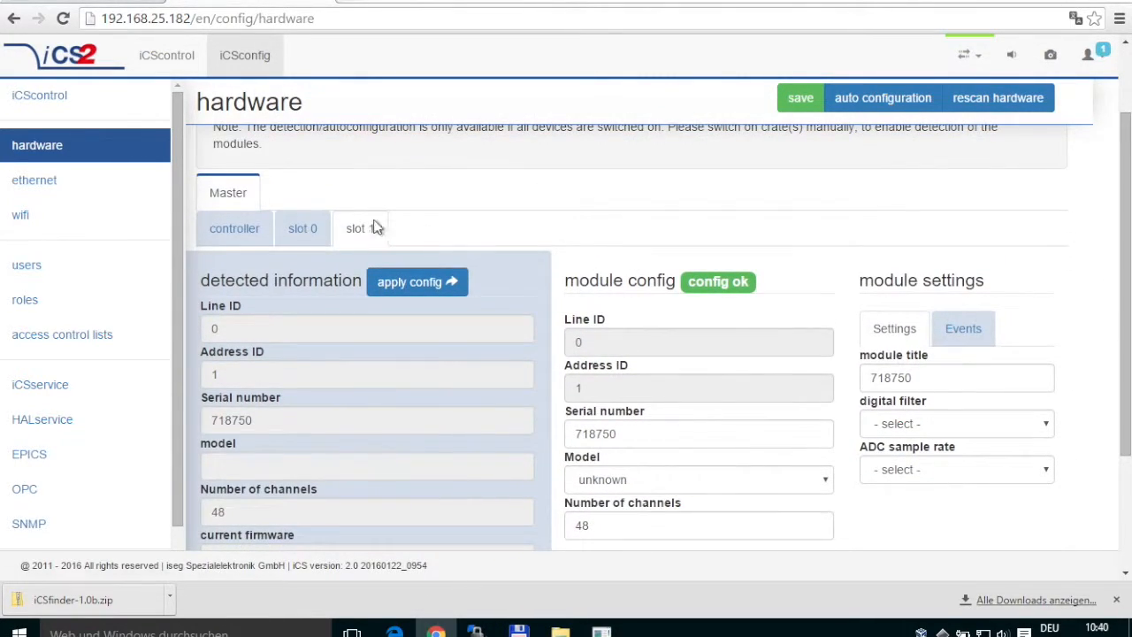
click(320, 227)
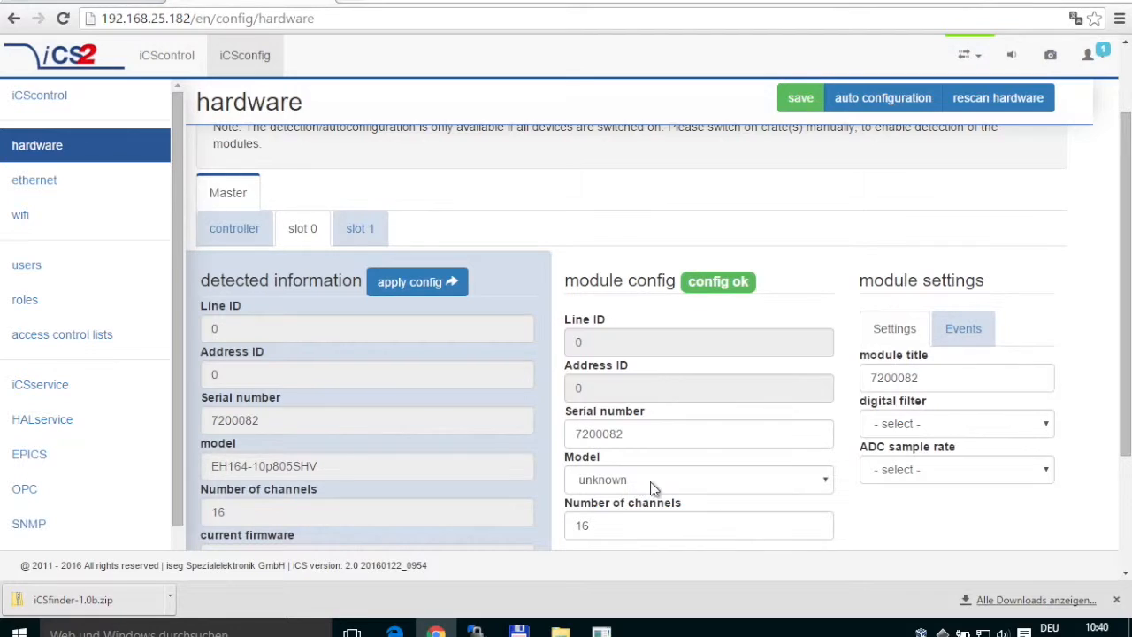
Pick EHS F410p F from slot 0's module config Model dropdown.
drag(1122, 387, 1114, 460)
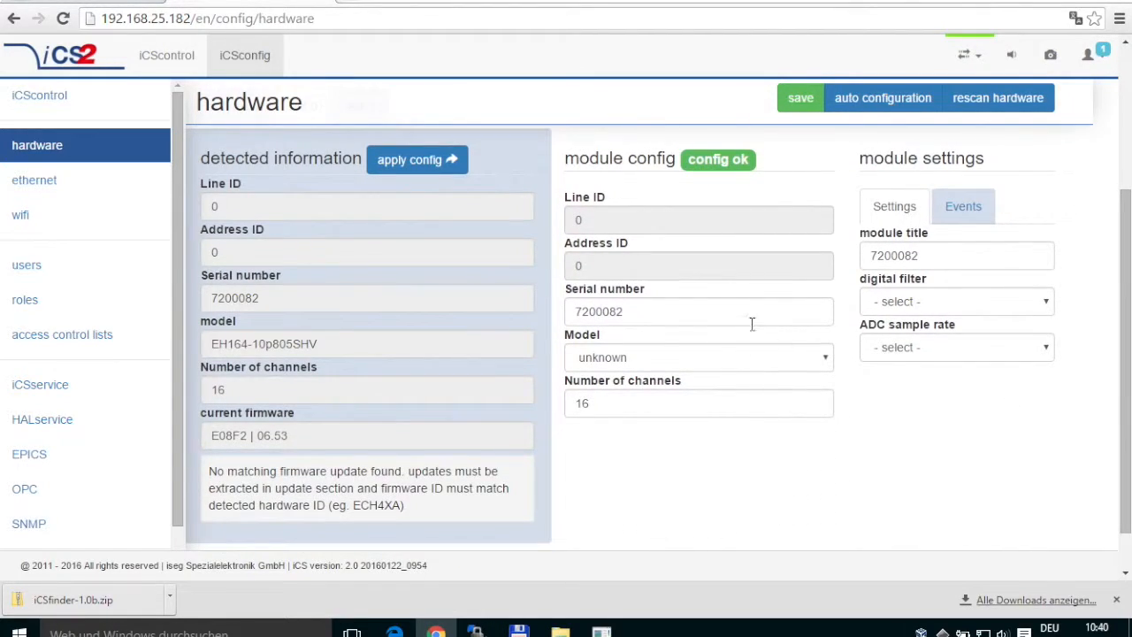
click(715, 364)
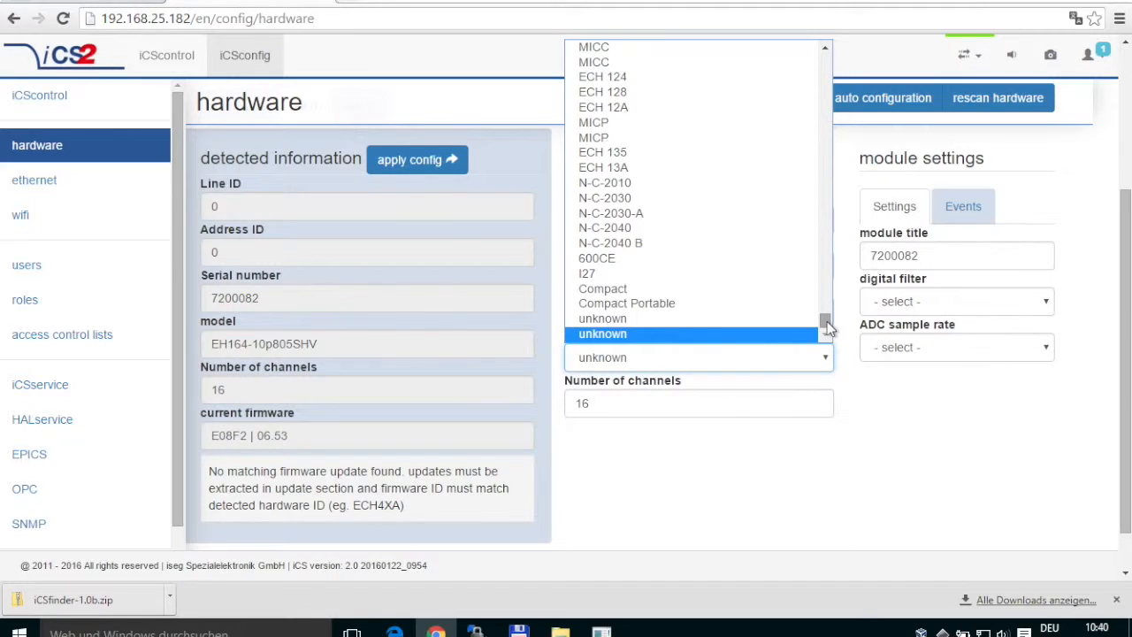
drag(828, 326, 828, 263)
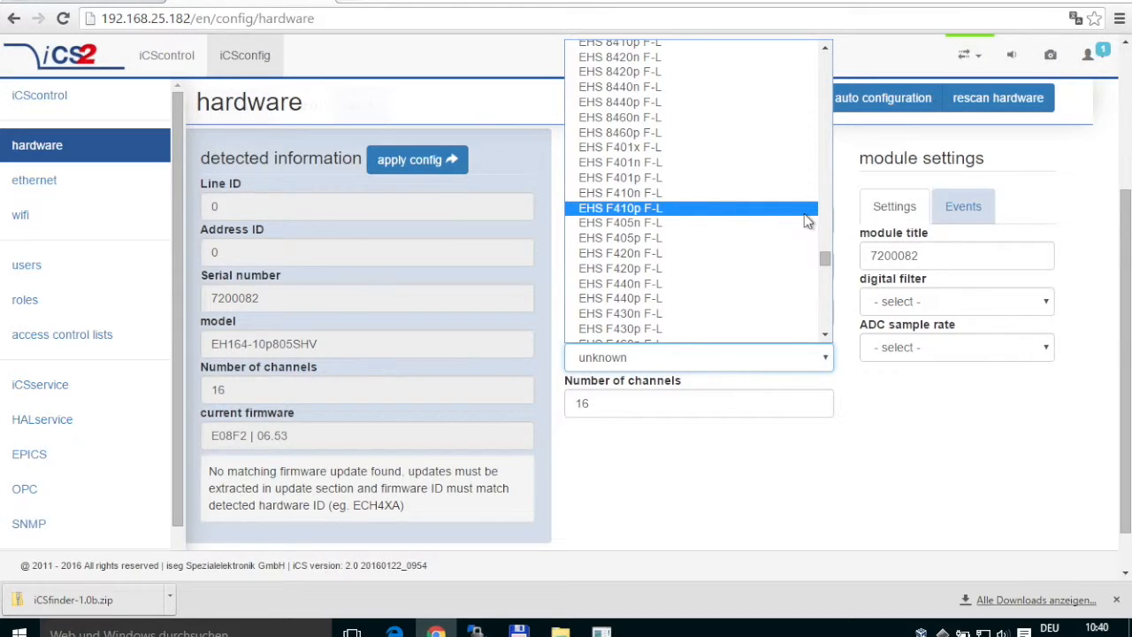
click(825, 259)
drag(825, 258, 824, 283)
click(732, 193)
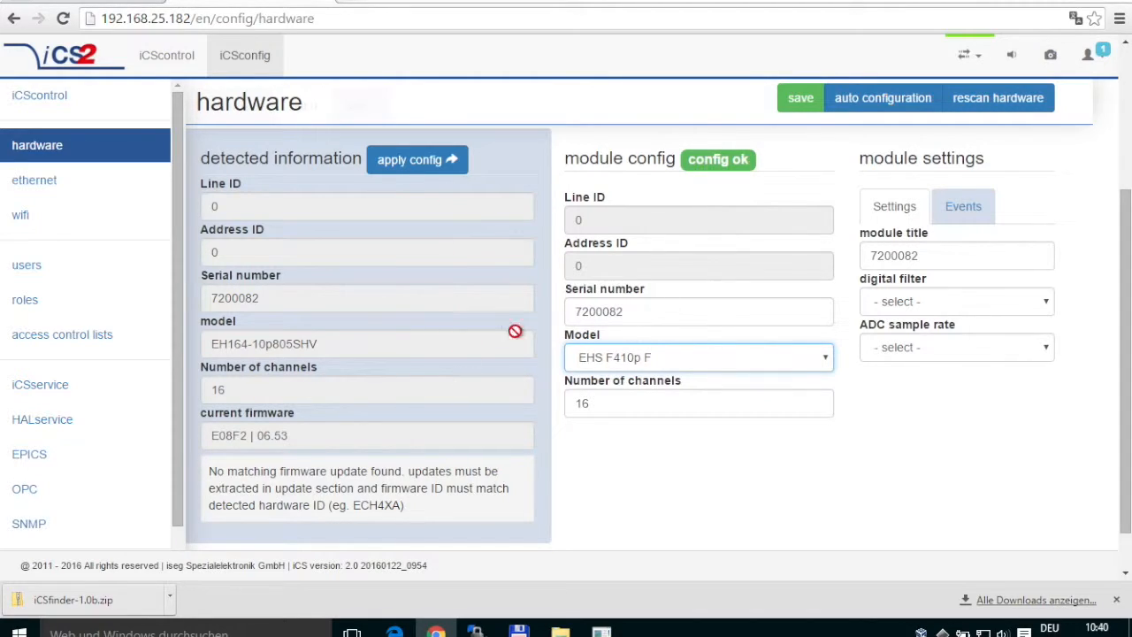
scroll(1111, 177, up, 1)
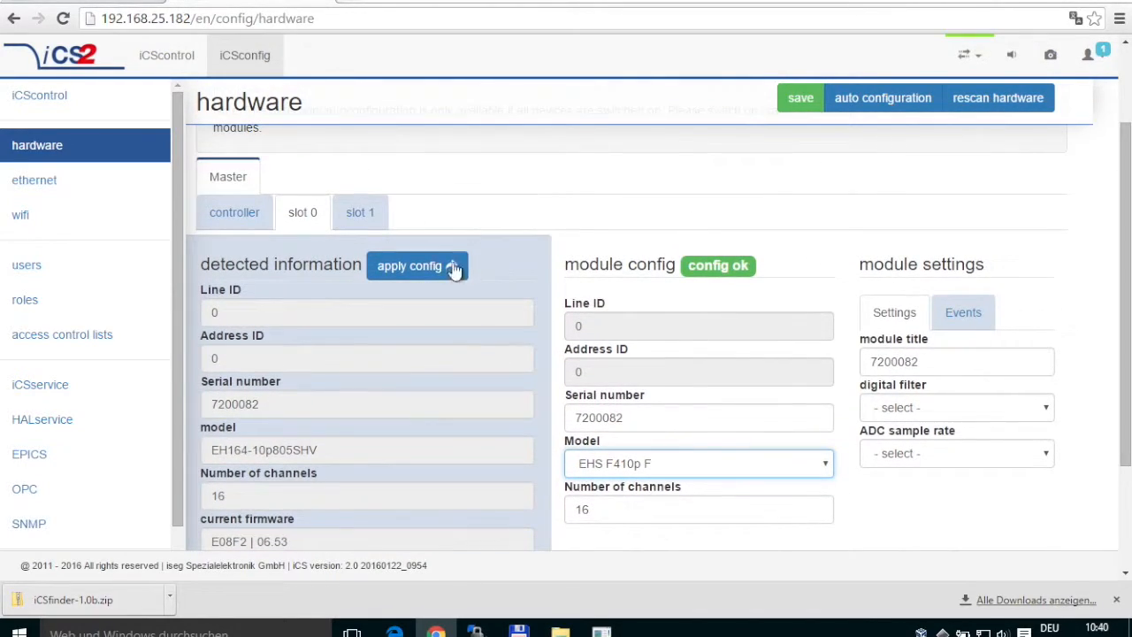
Assign EDS F330n as the slot 1 module's model from the Model list.
click(353, 216)
click(674, 463)
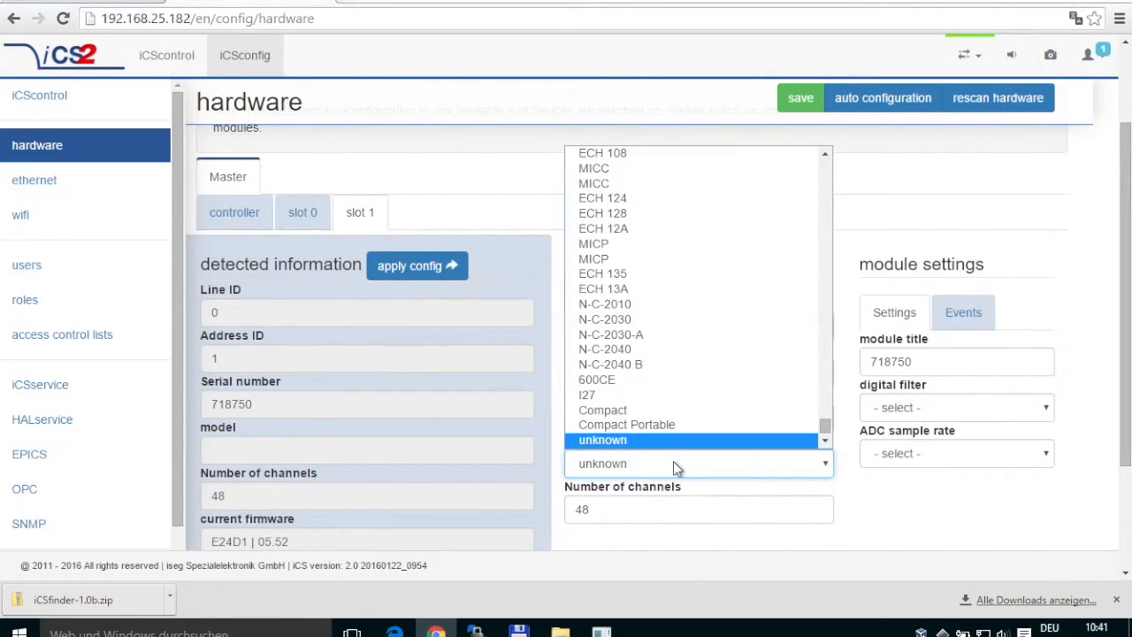
text(eds 30305p)
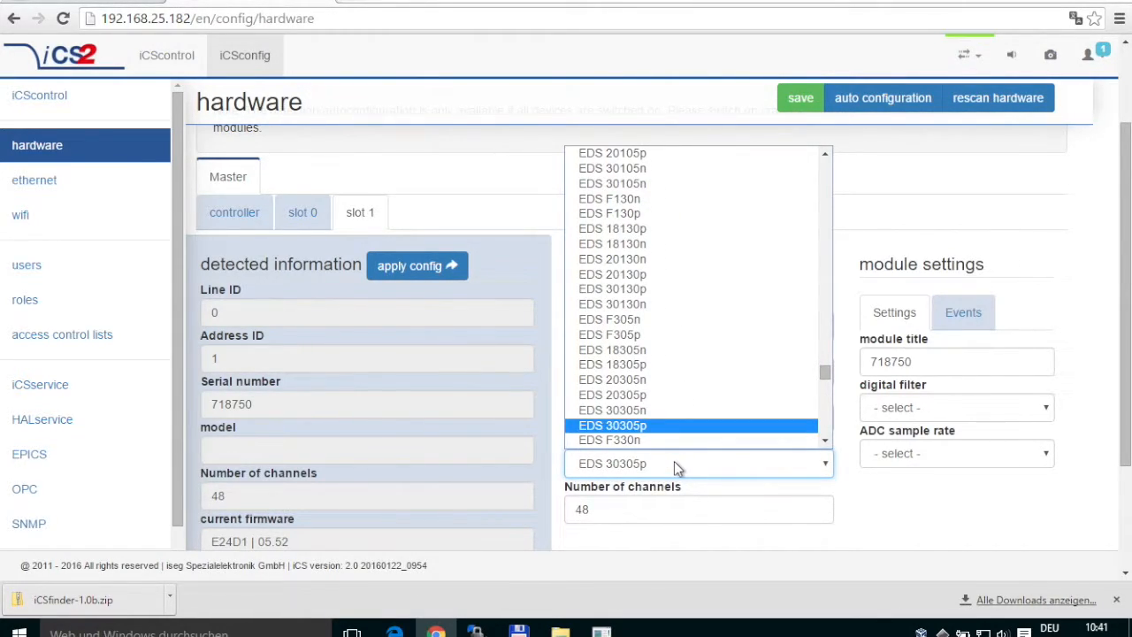
key(Down)
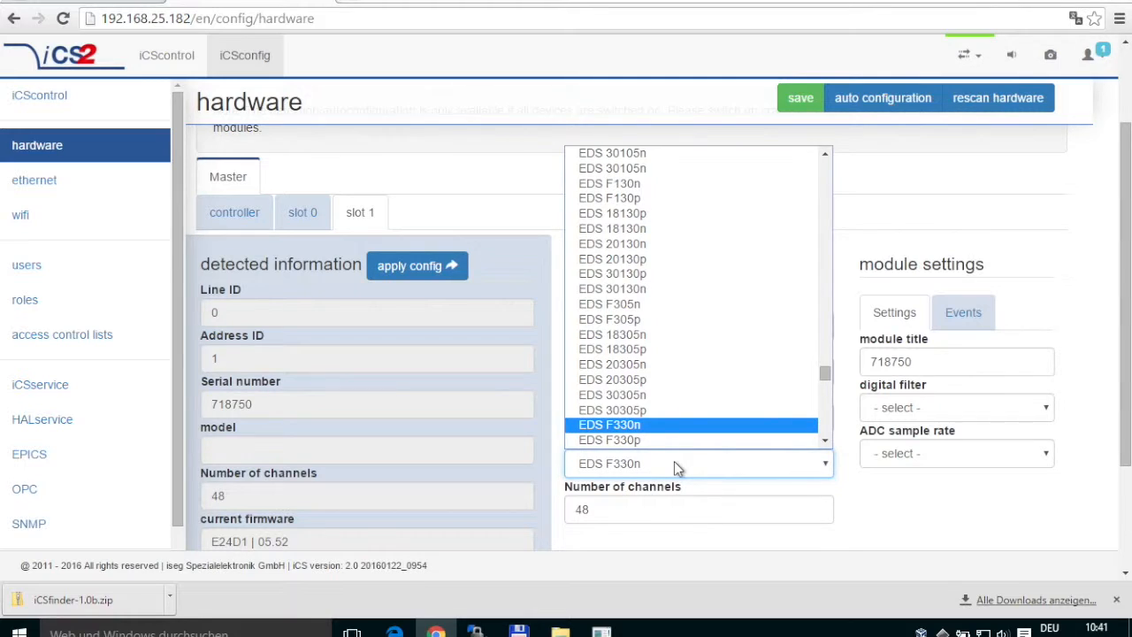
click(716, 427)
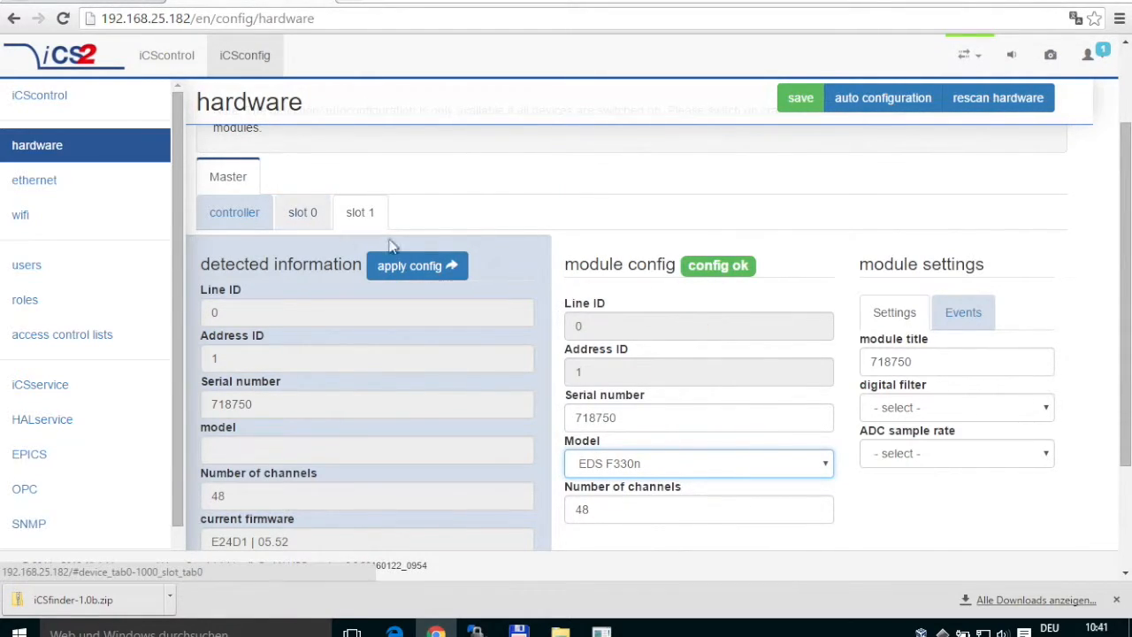
Choose ECH 242 as the crate controller's model under device config.
click(222, 212)
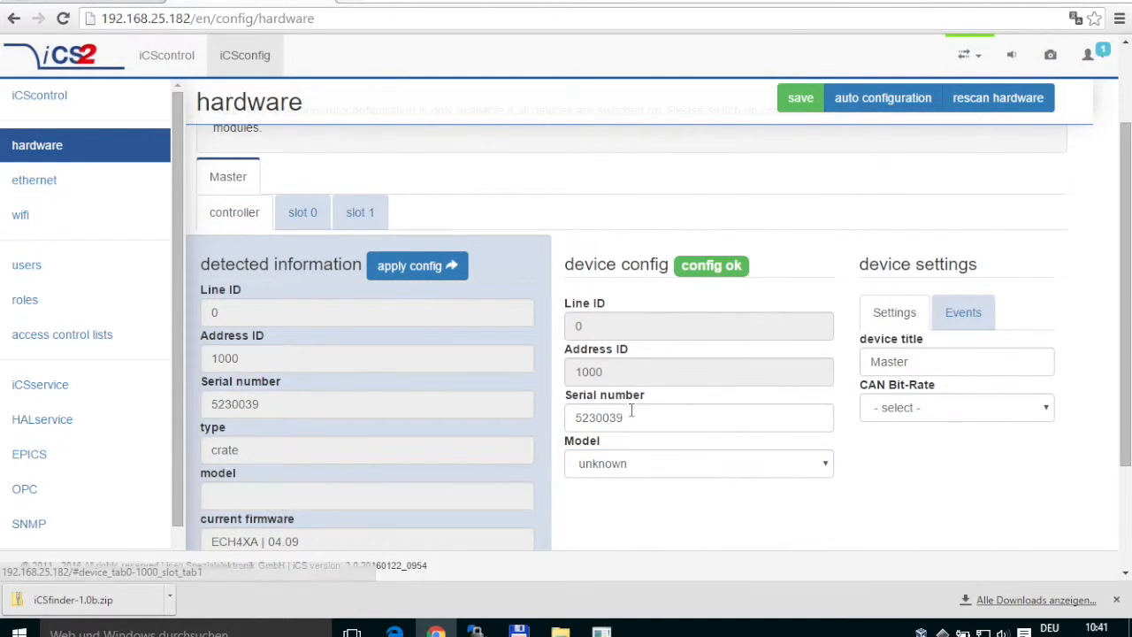
click(618, 465)
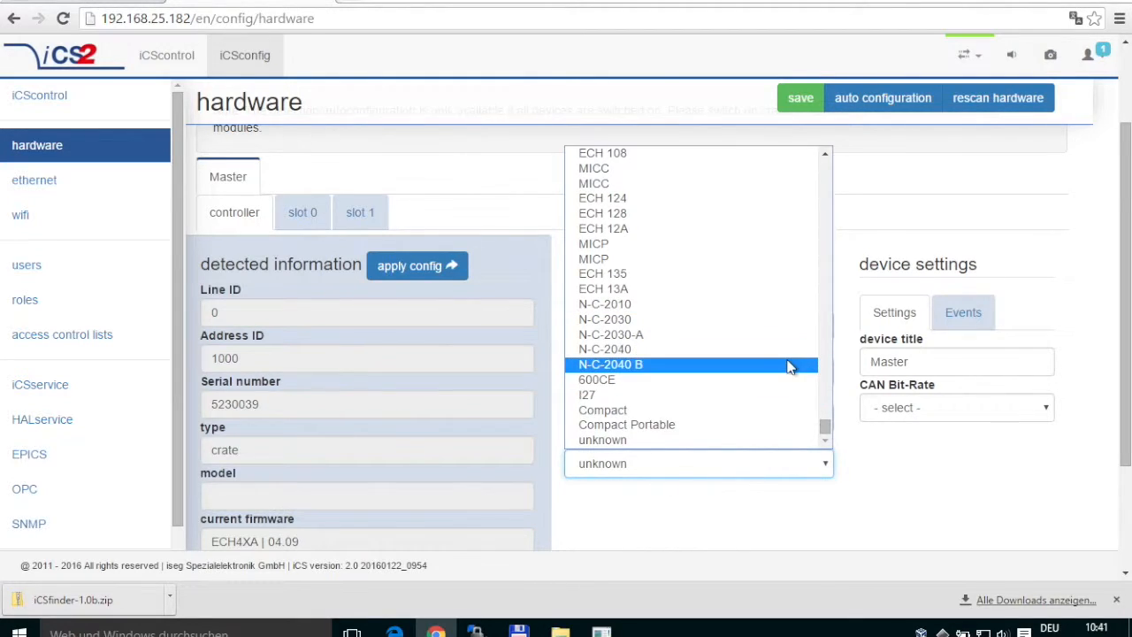
key(e)
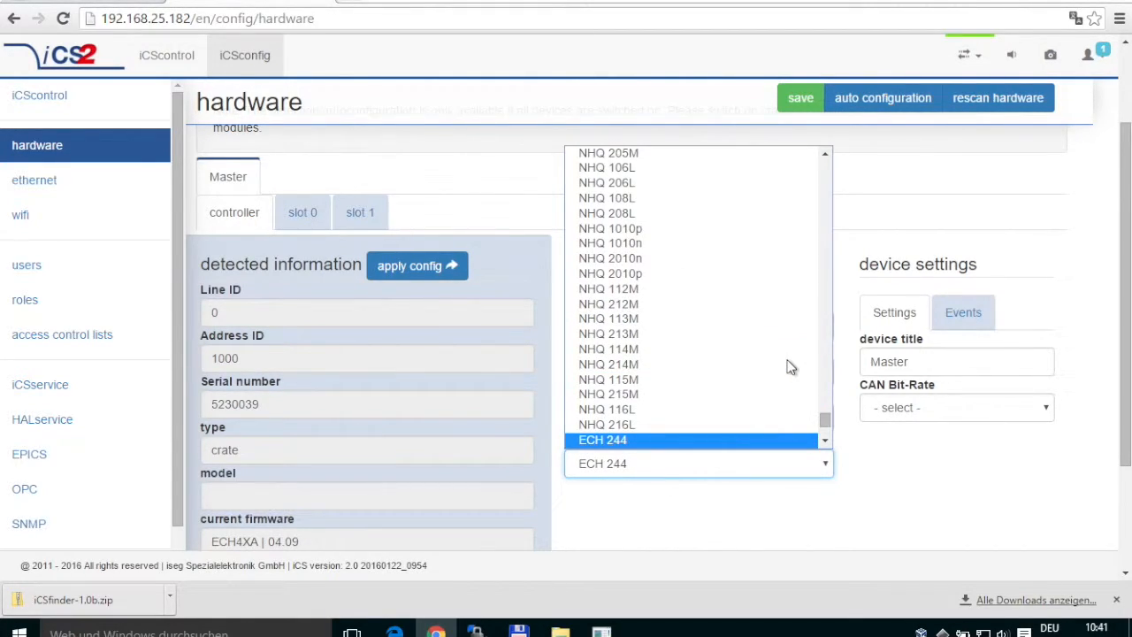
scroll(769, 416, down, 1)
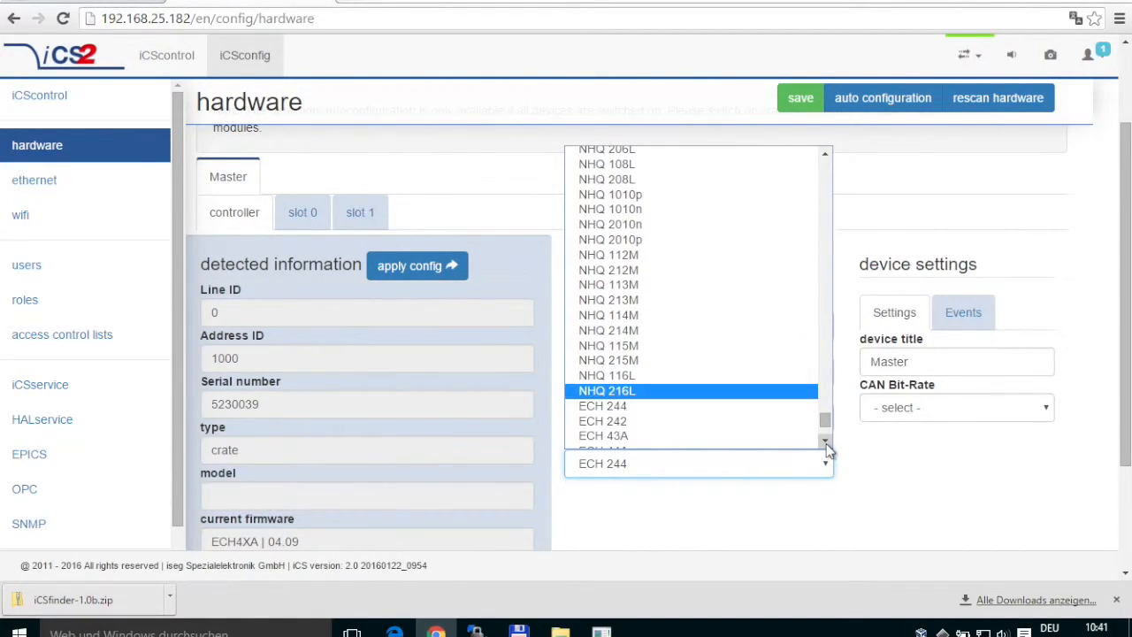
click(727, 422)
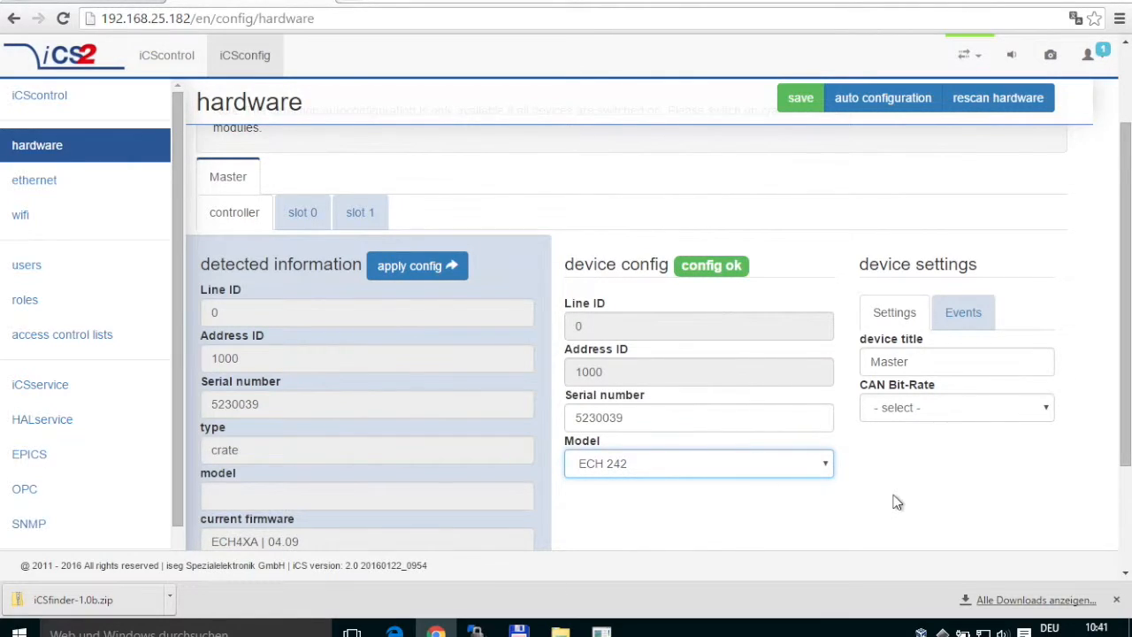
Save the hardware configuration and acknowledge the successful save notice.
click(799, 104)
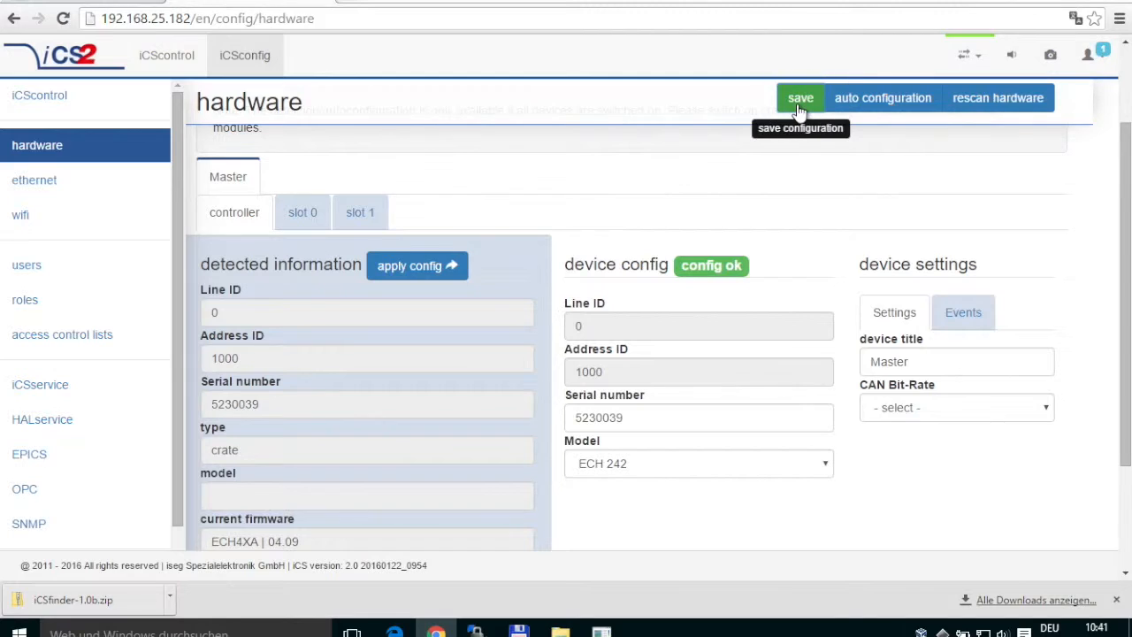
click(780, 164)
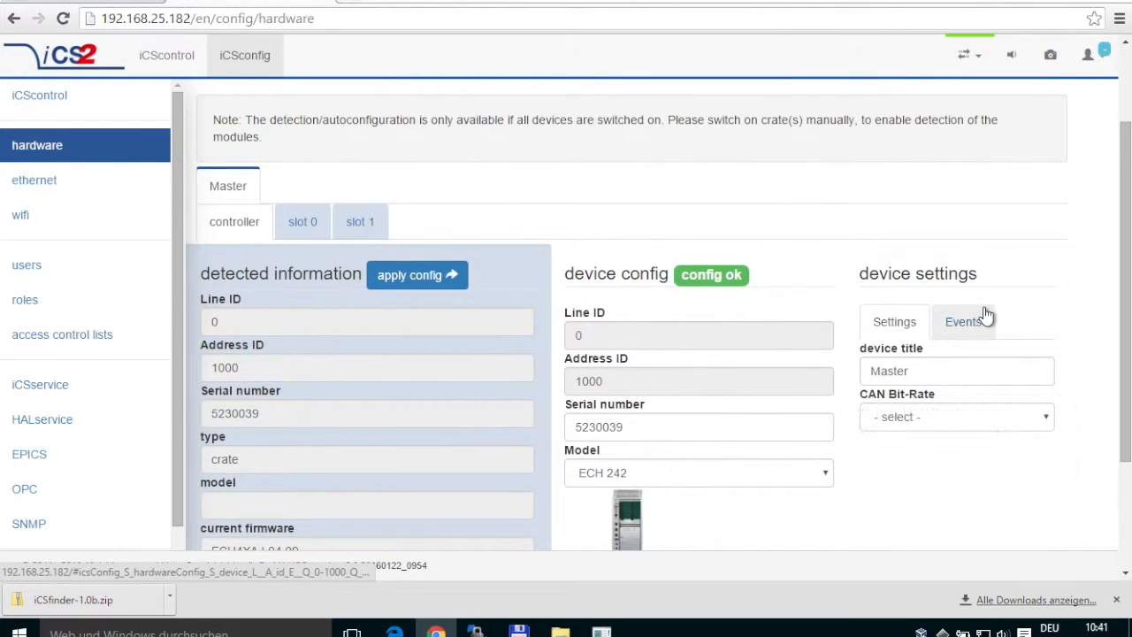
drag(1125, 256, 1125, 305)
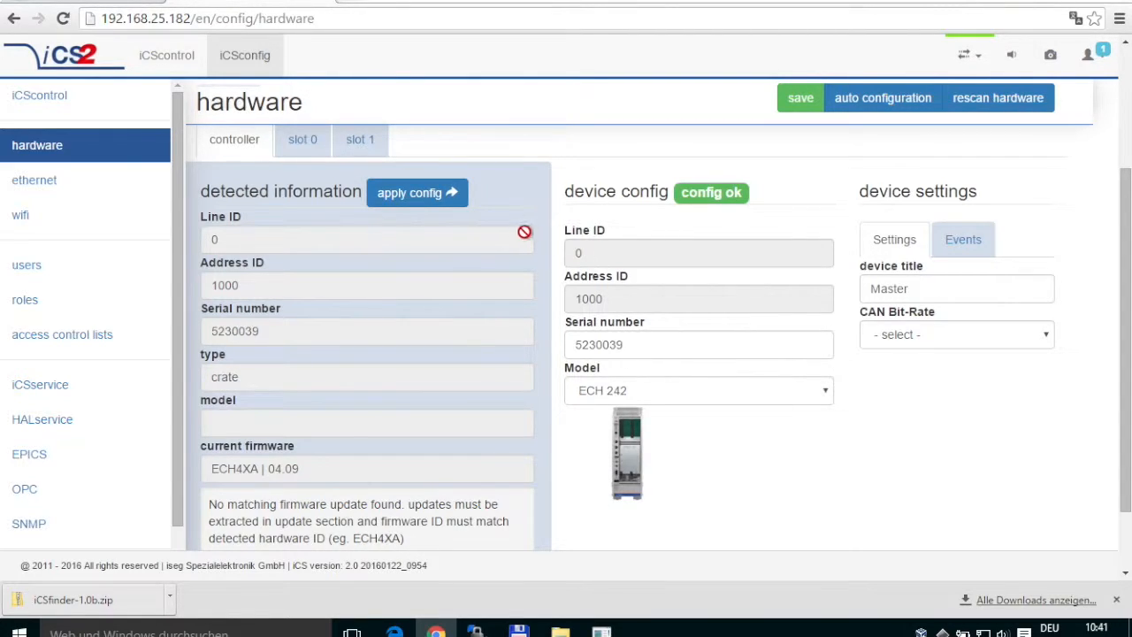
Review the slot 0 and slot 1 modules' saved models and pictures.
click(301, 141)
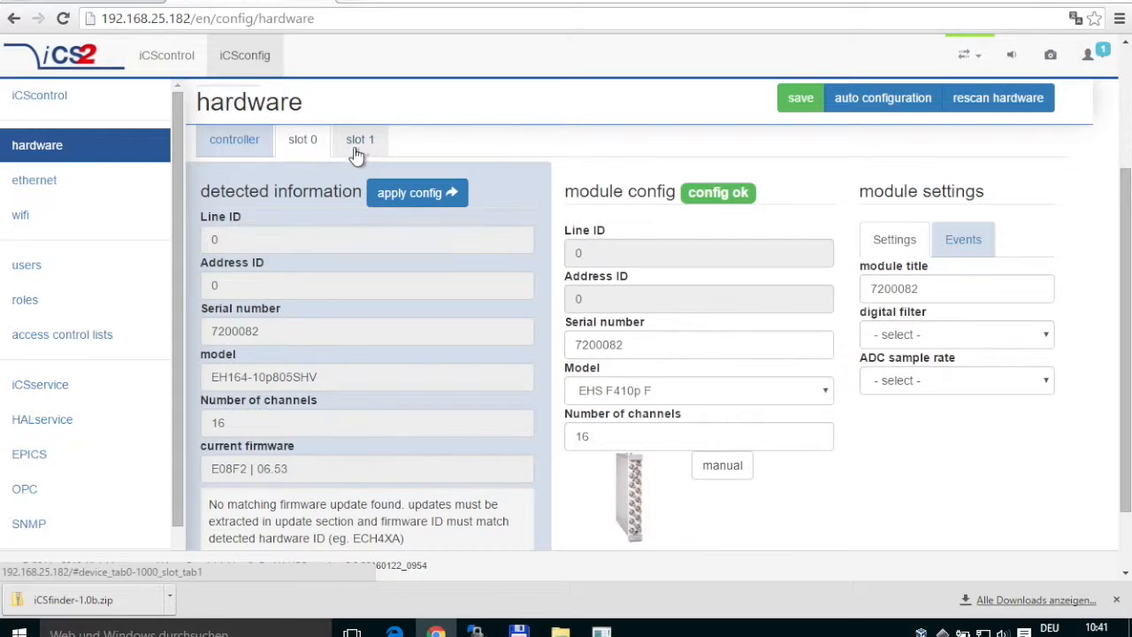
click(360, 149)
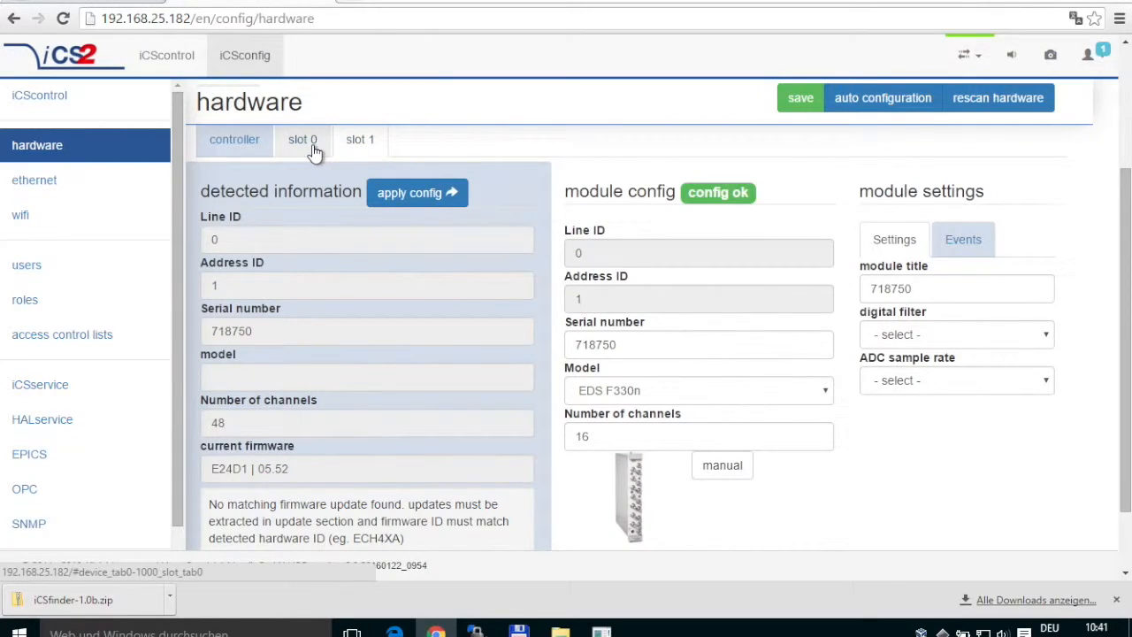
click(301, 151)
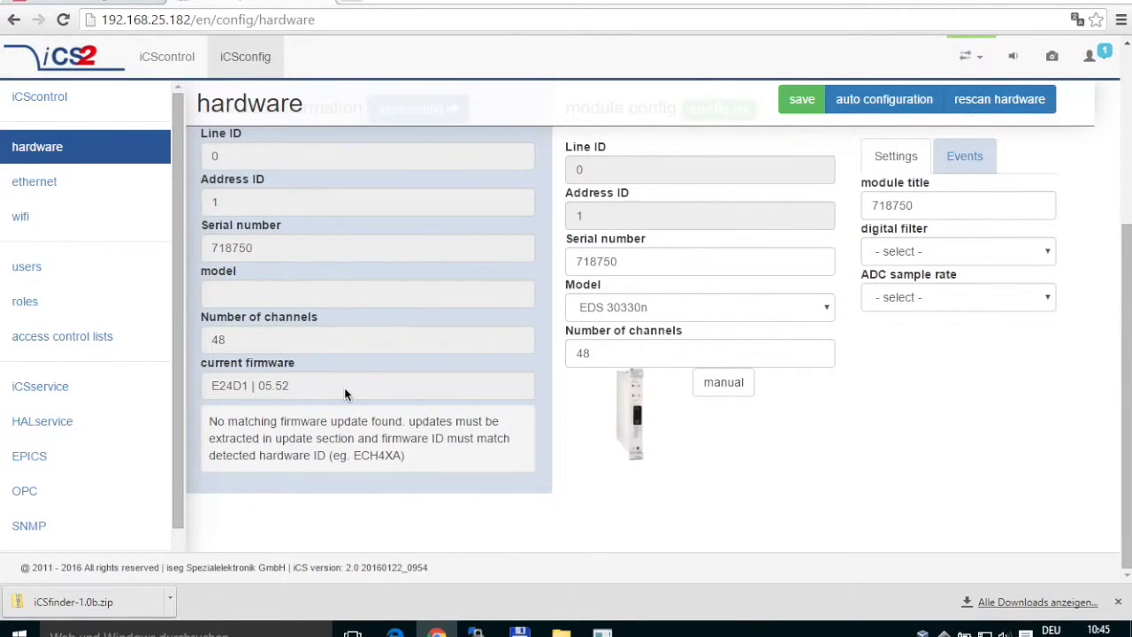
click(159, 61)
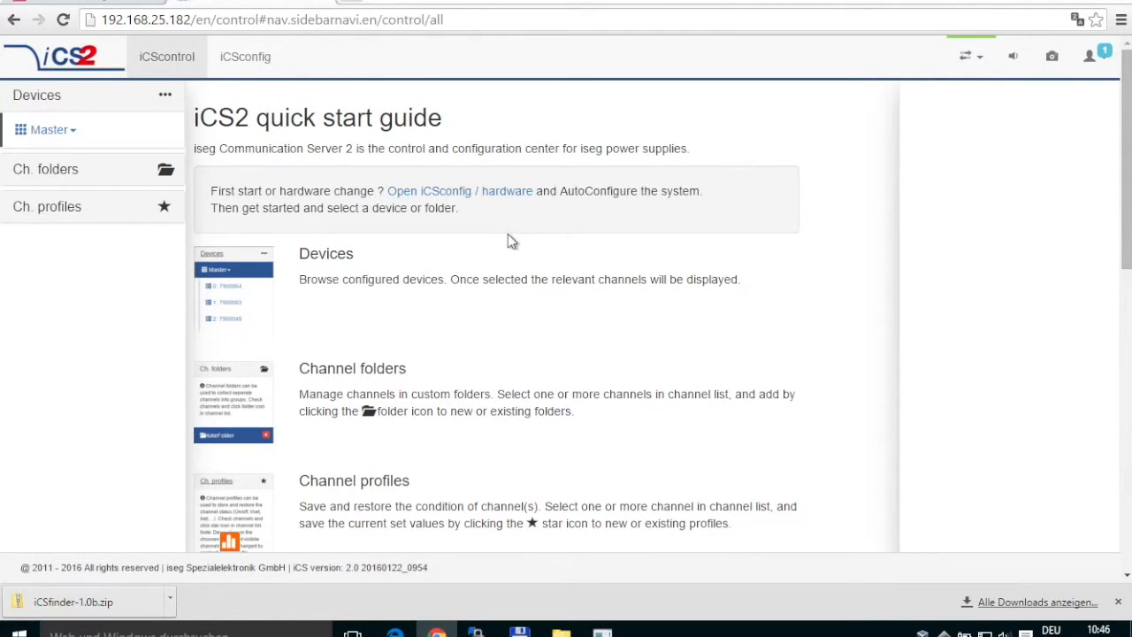
scroll(486, 374, down, 2)
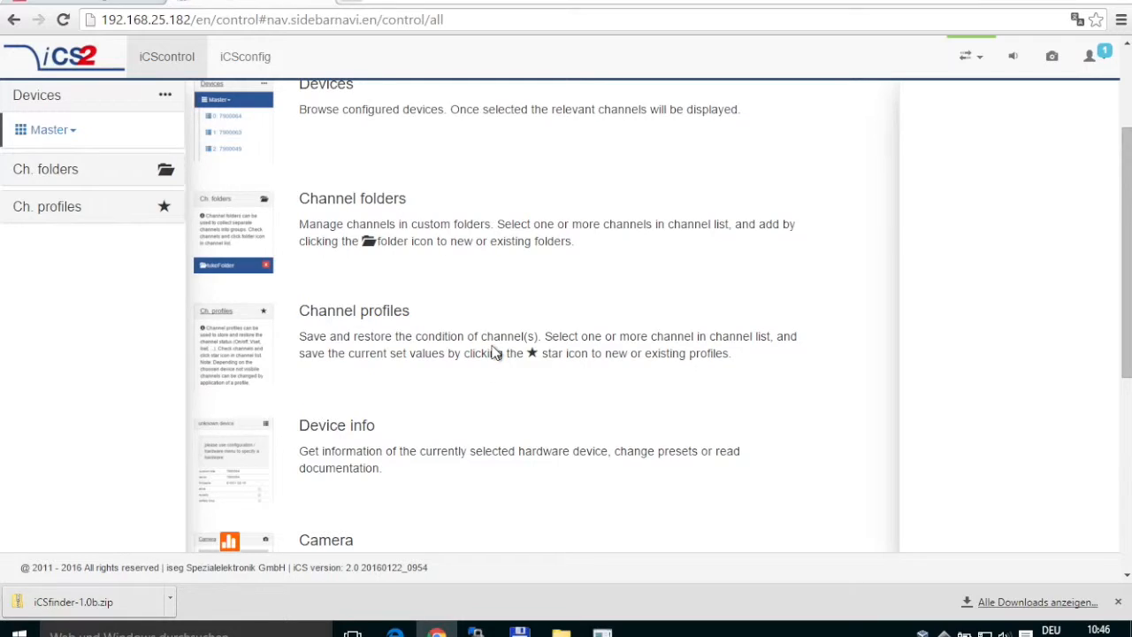
scroll(494, 352, up, 2)
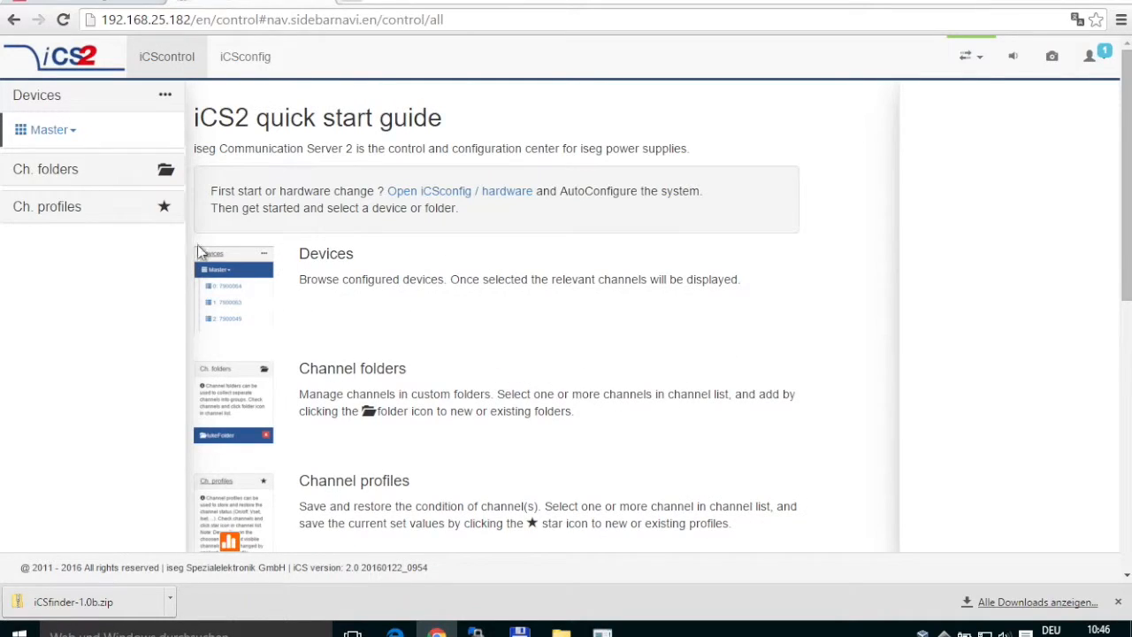
Show the Master crate's channel table and turn the ECH 242 power off.
click(66, 134)
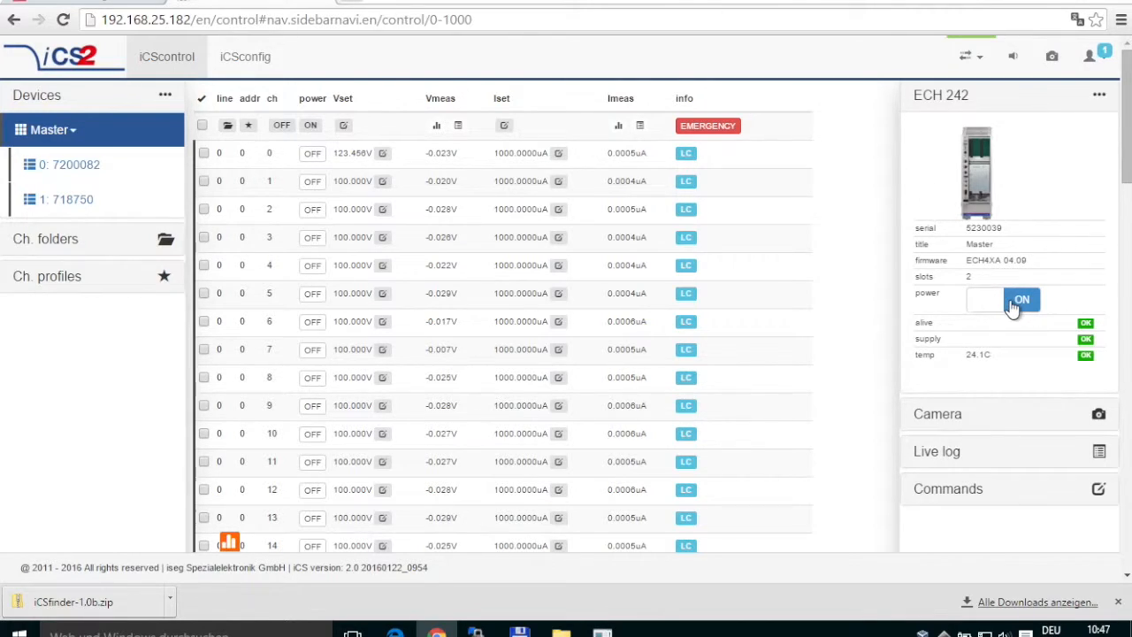
click(1014, 303)
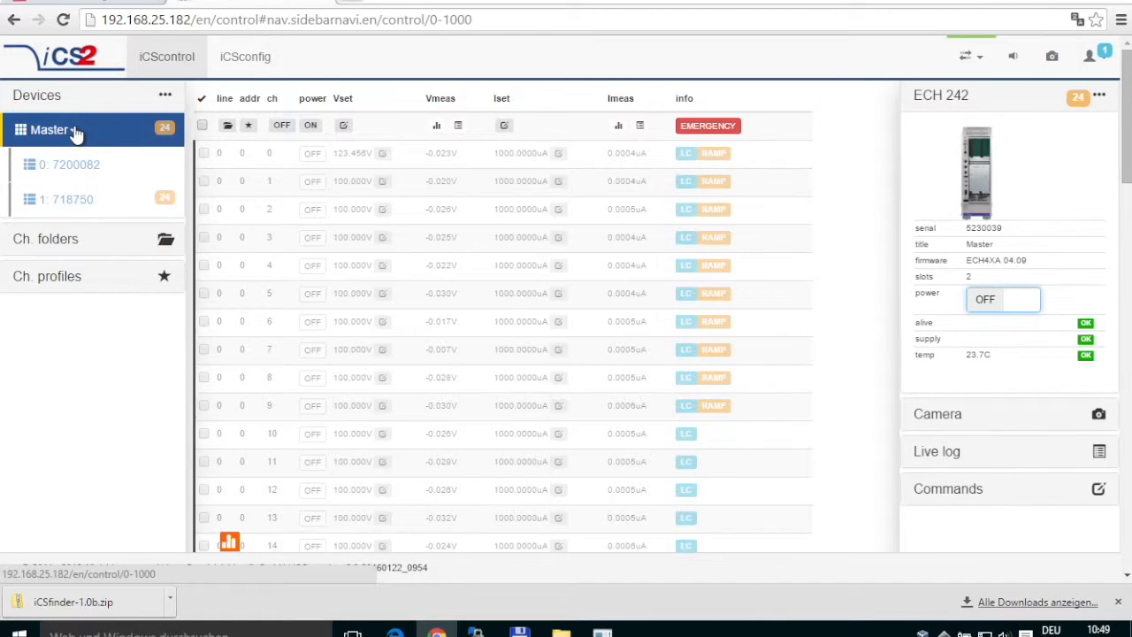
click(164, 133)
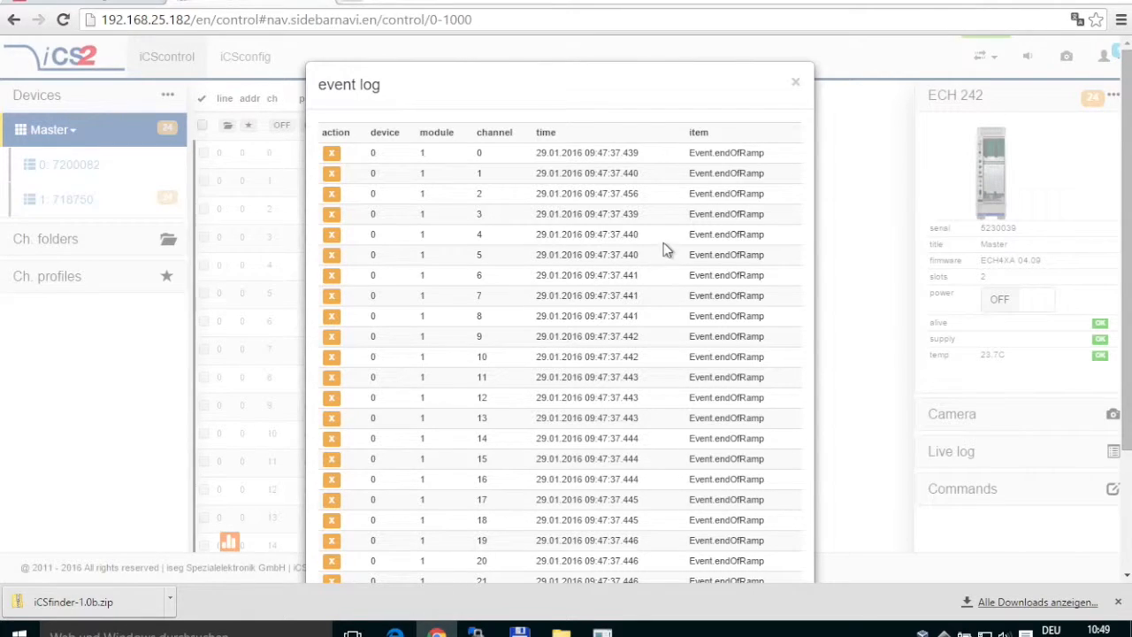
scroll(722, 271, down, 2)
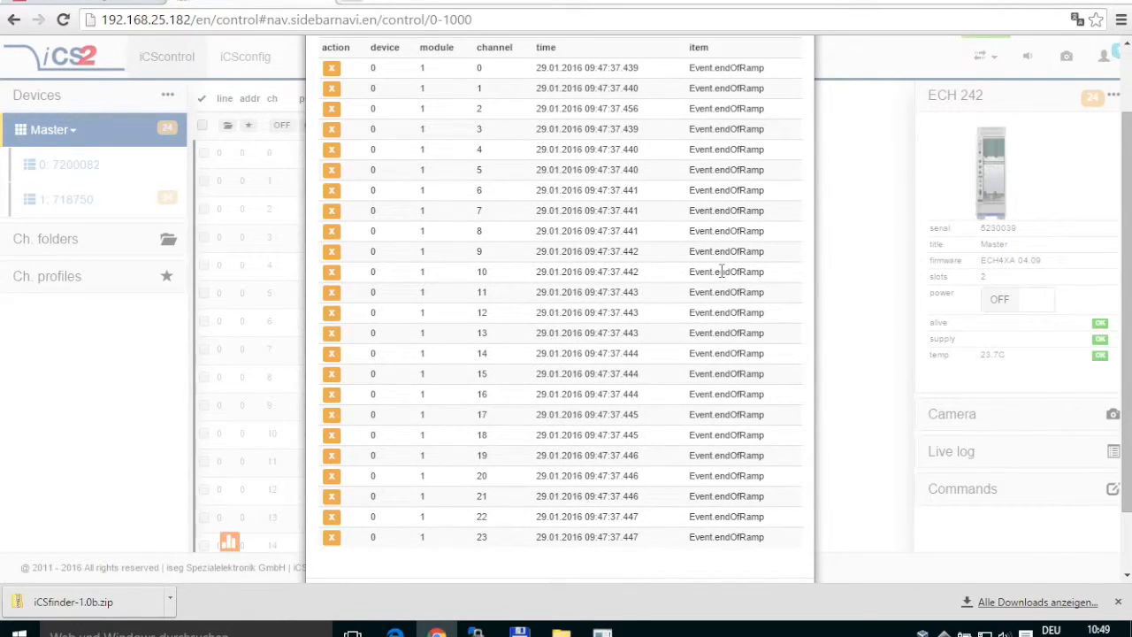
scroll(723, 266, up, 2)
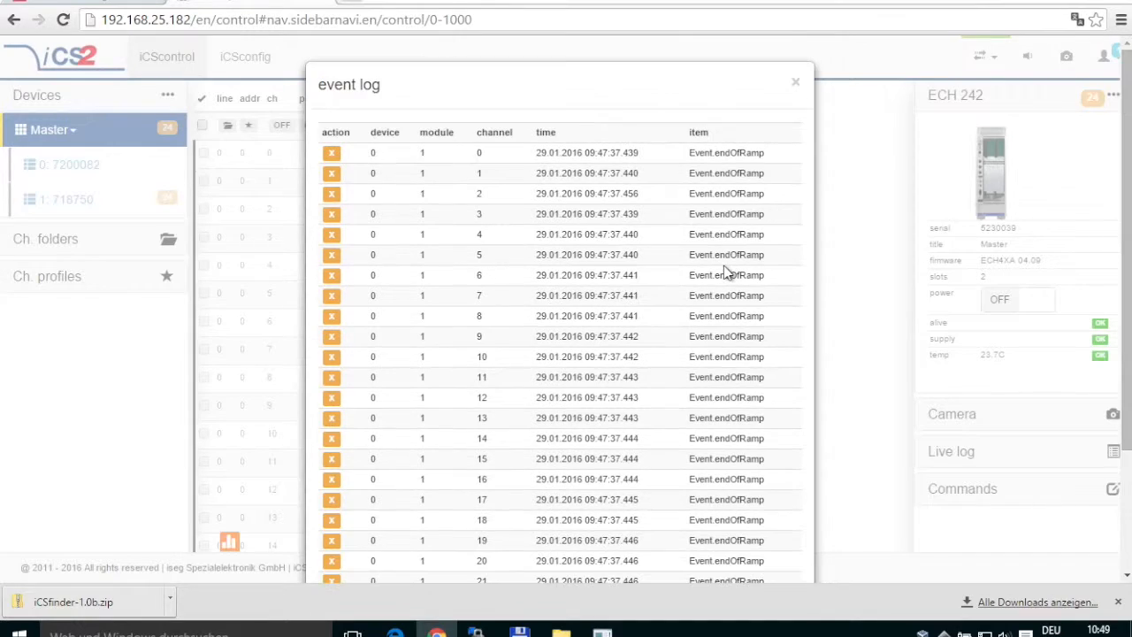
scroll(724, 265, down, 2)
scroll(723, 271, down, 2)
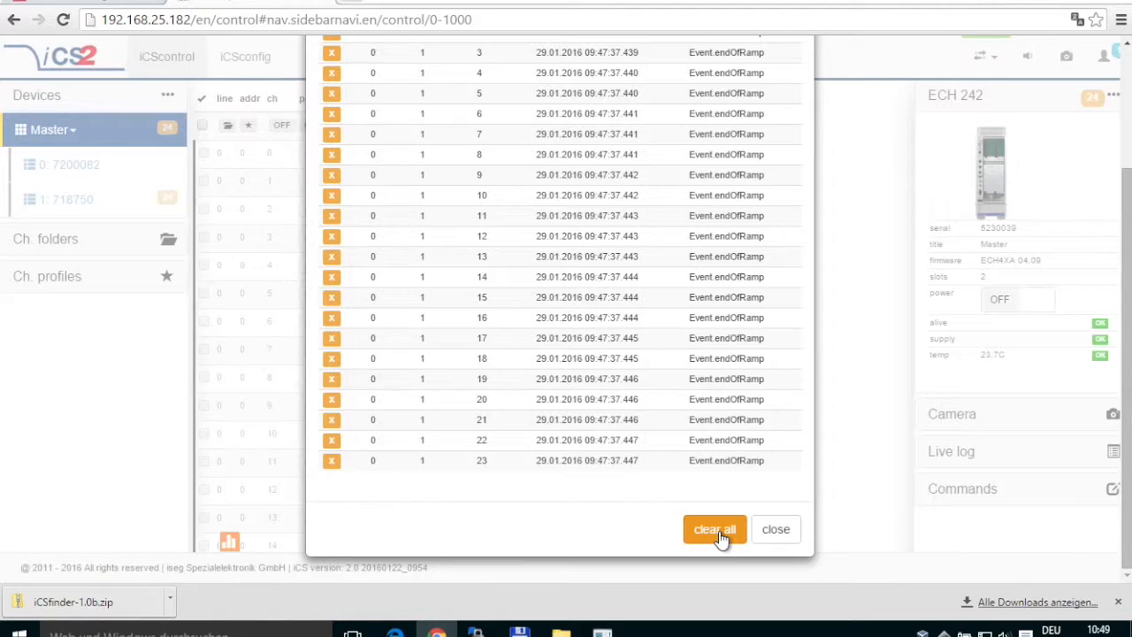
click(715, 541)
click(778, 529)
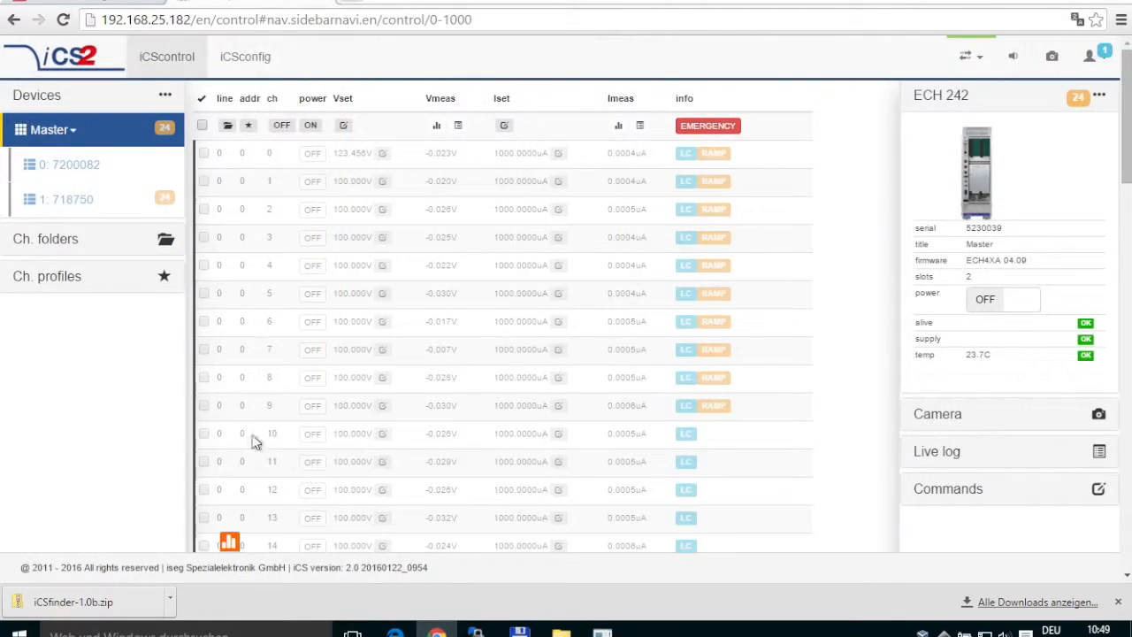
click(164, 133)
scroll(724, 485, down, 3)
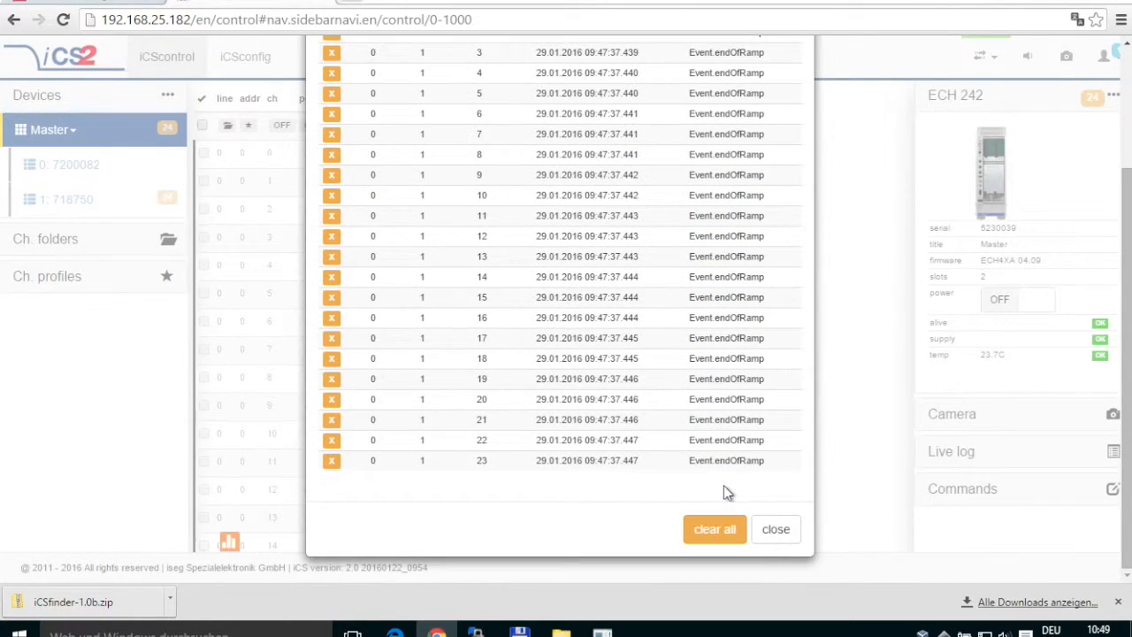
click(775, 530)
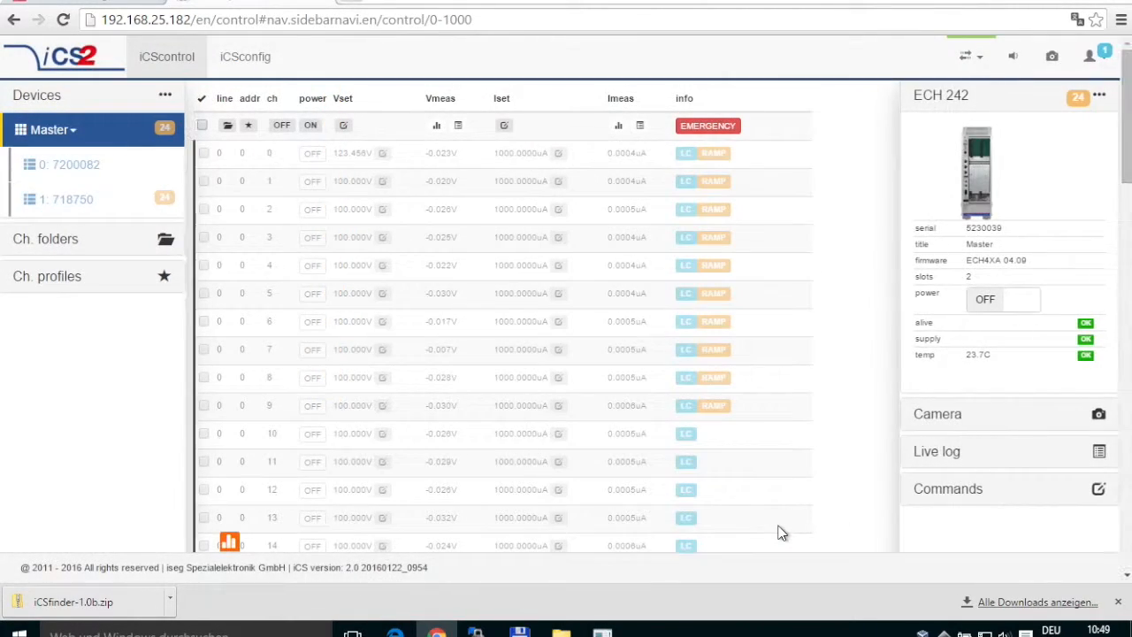
Turn the ECH 242 crate power back on and show module 7200082's channels.
click(984, 303)
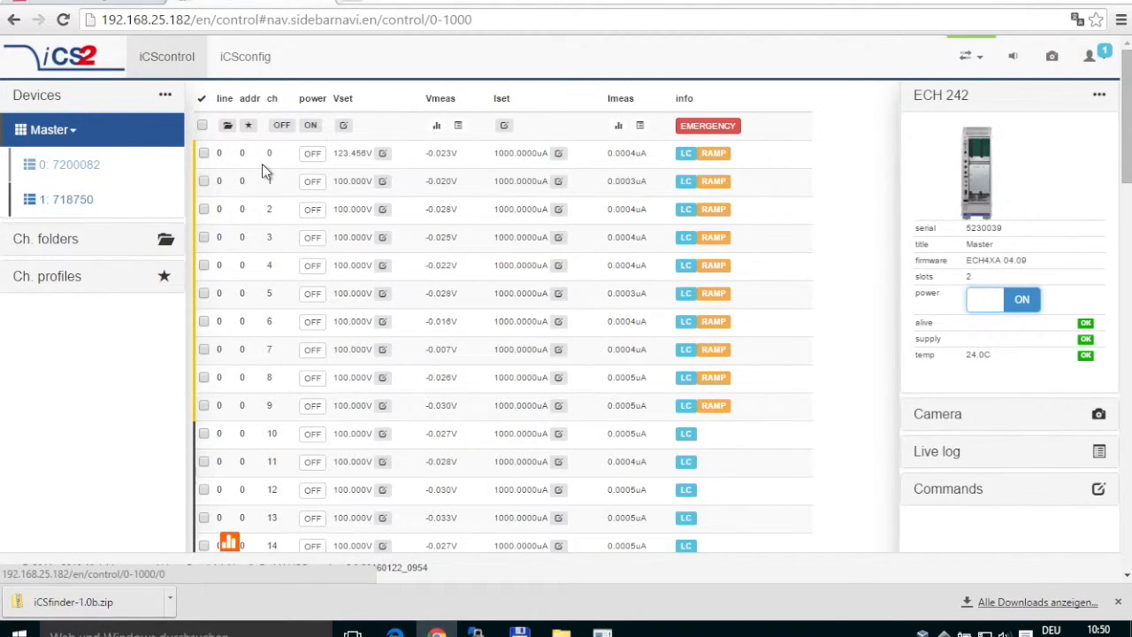
click(76, 165)
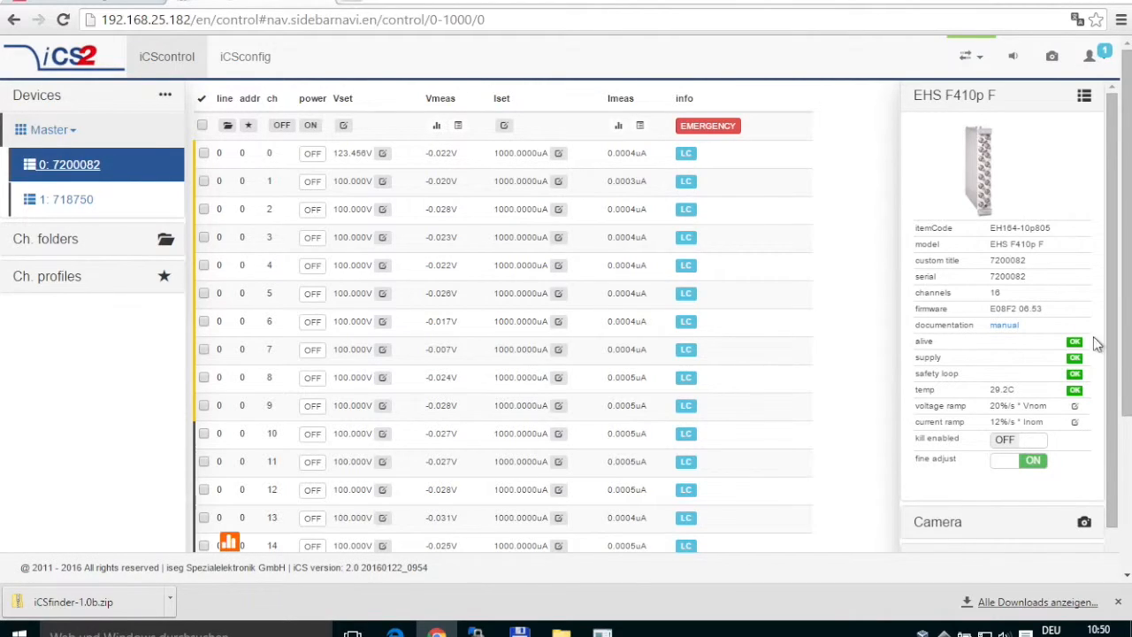
Switch on channels 0 and 1 of module 7200082.
mouse_move(1107, 353)
mouse_down()
mouse_move(1107, 412)
mouse_move(1112, 350)
mouse_up()
scroll(788, 326, down, 3)
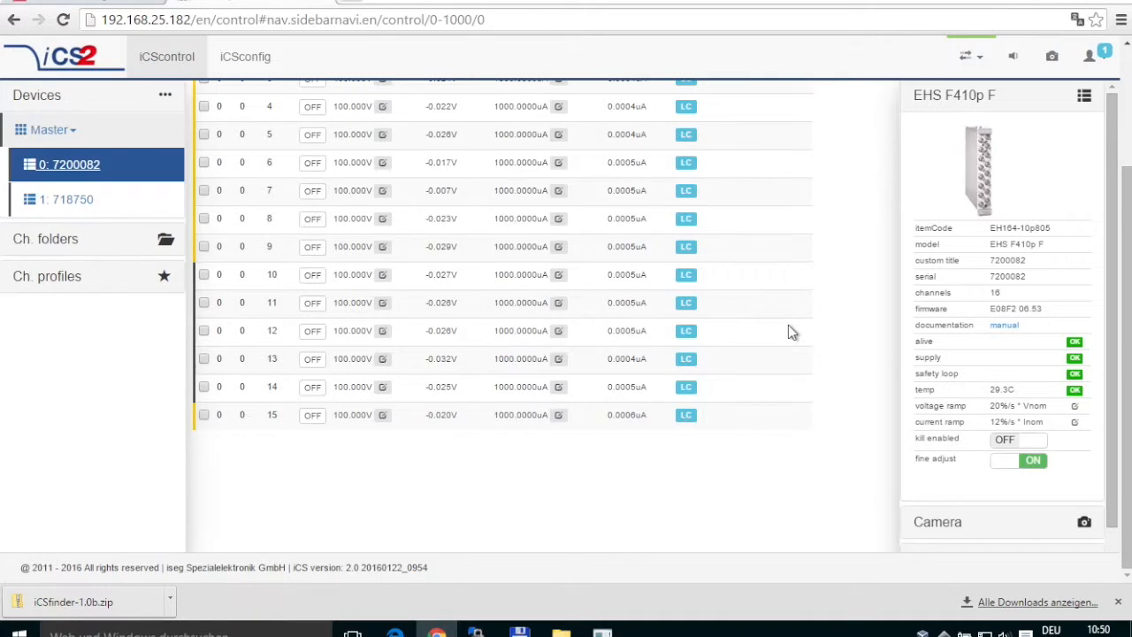
scroll(788, 326, up, 1)
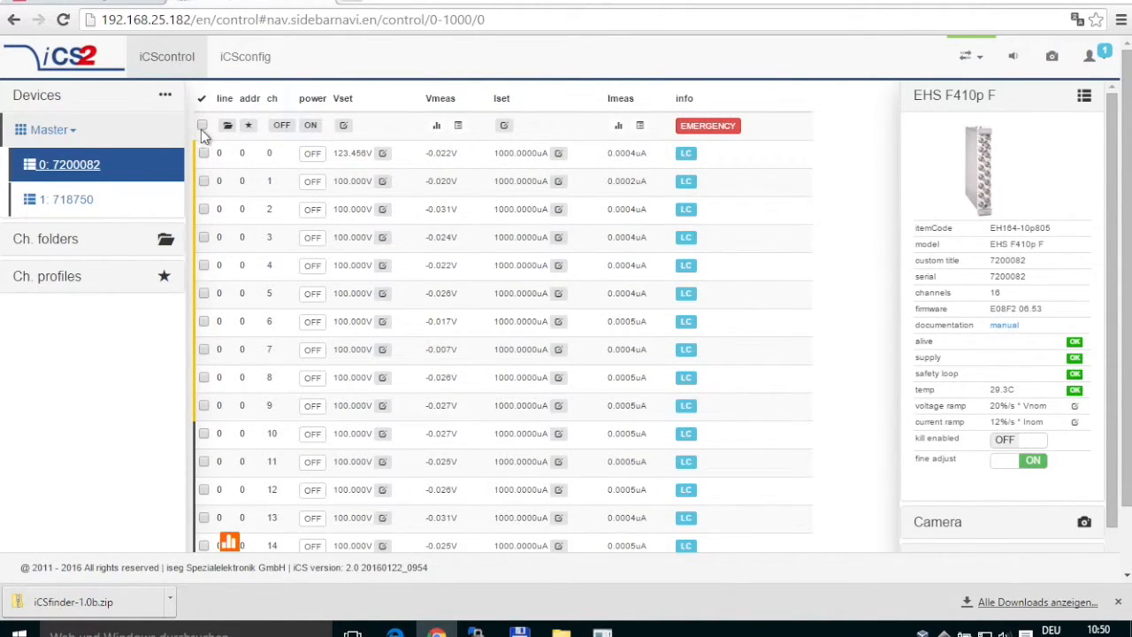
click(312, 155)
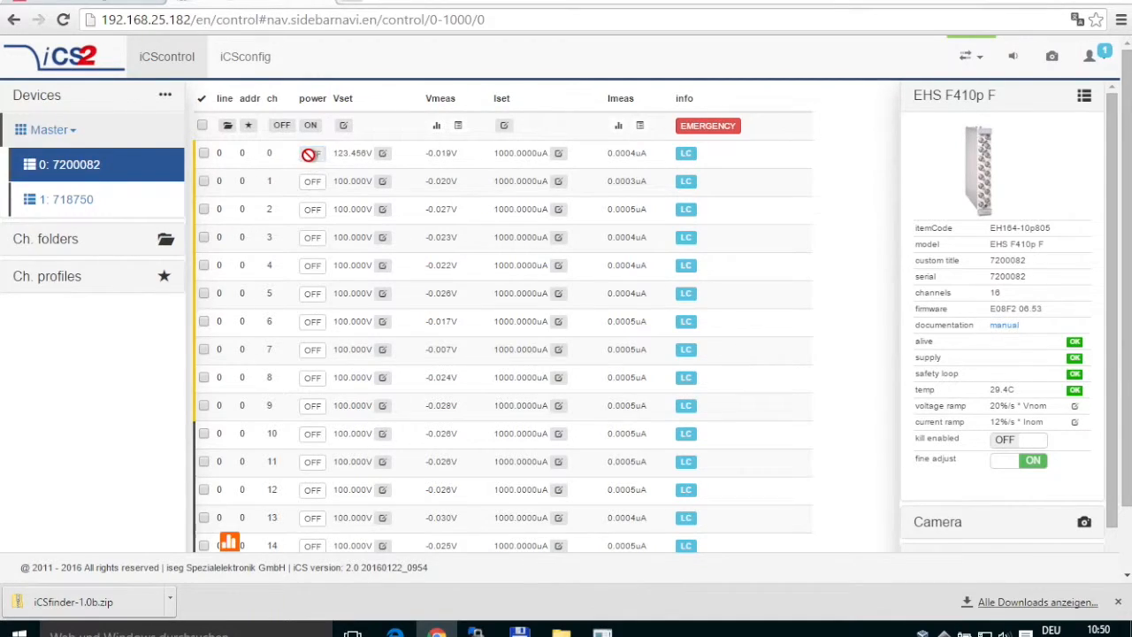
click(311, 182)
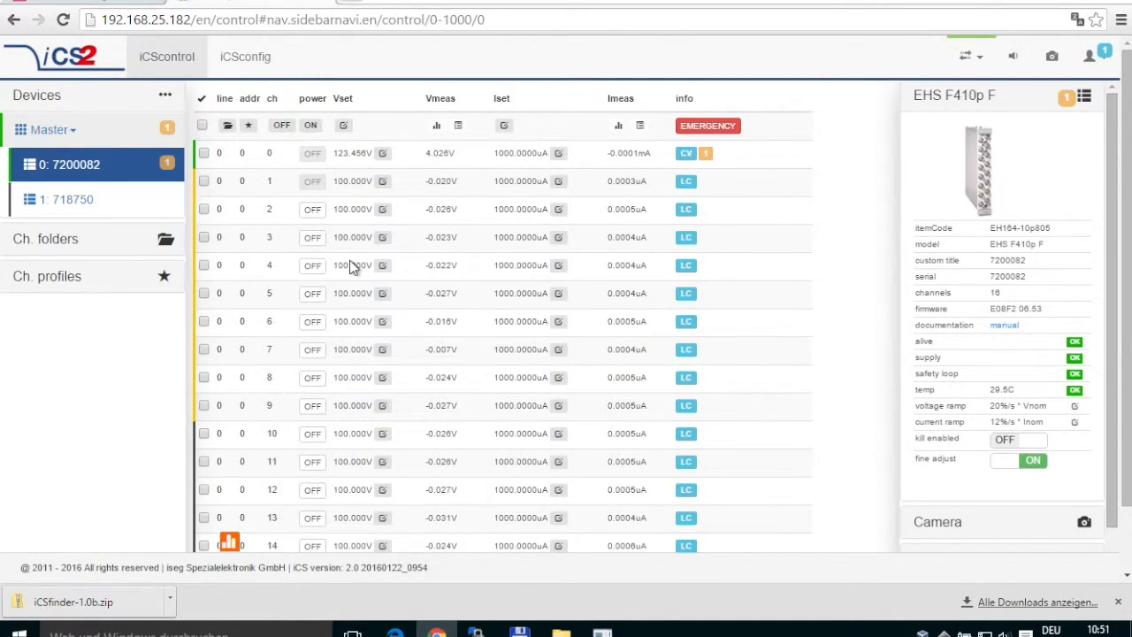
Drag channel 0's voltageSet slider up to 320 V and apply it.
click(383, 157)
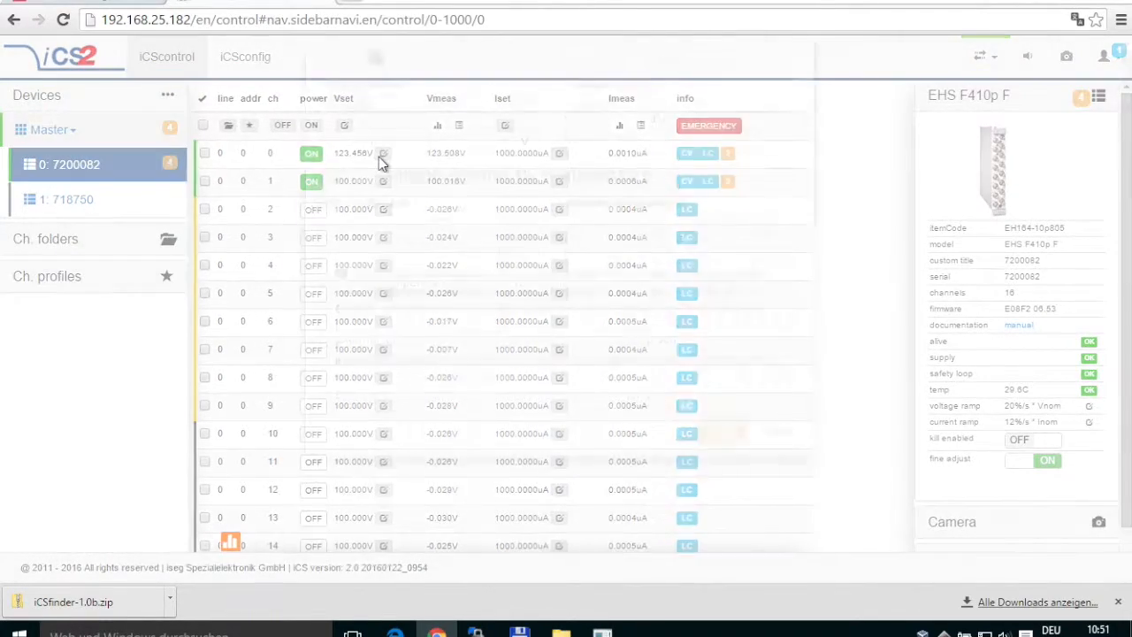
click(375, 196)
drag(375, 196, 444, 202)
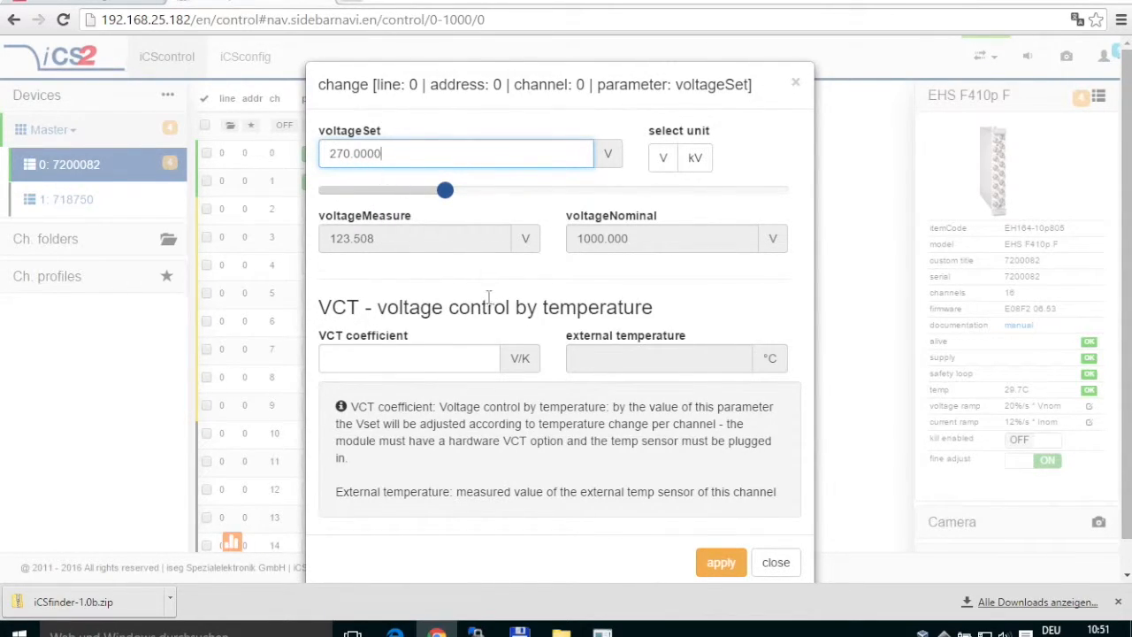
drag(445, 190, 468, 191)
click(718, 565)
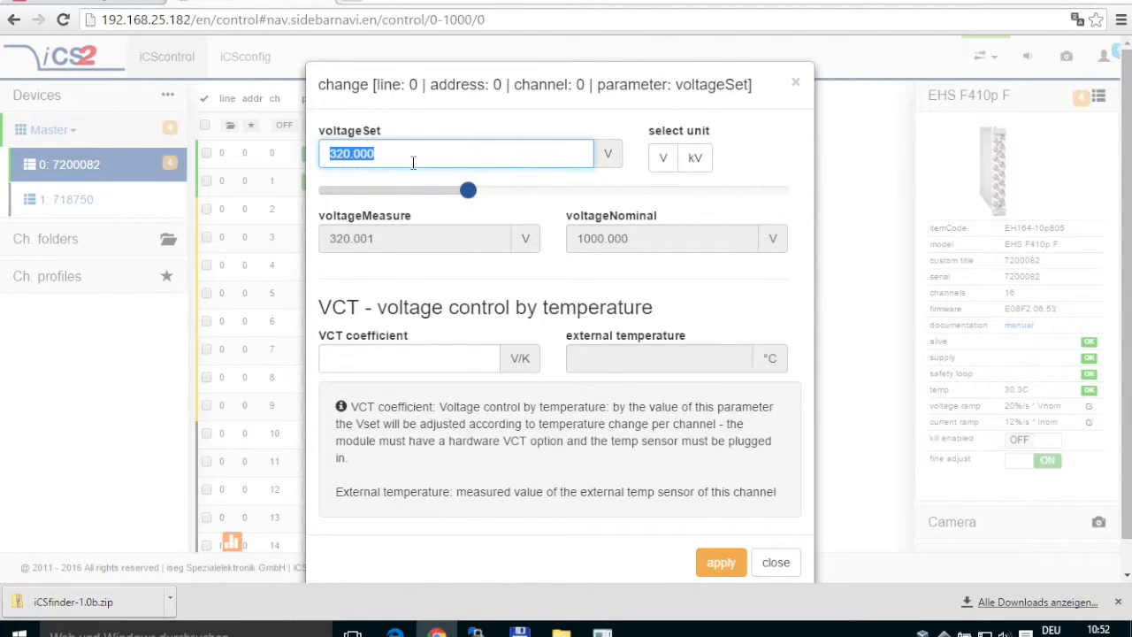
click(774, 563)
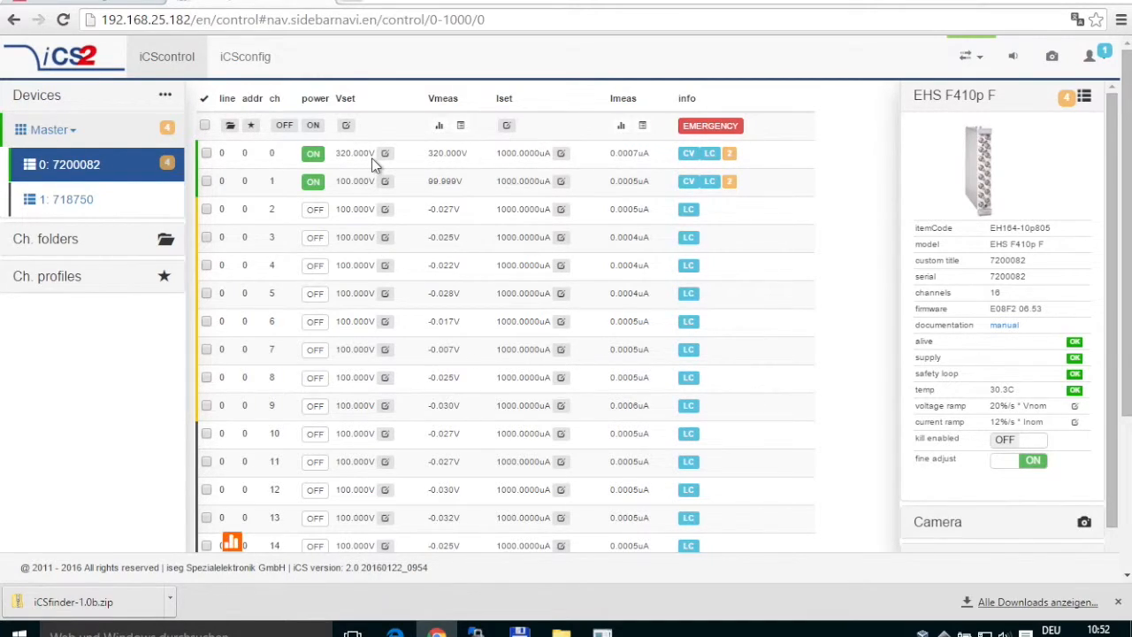
Select channels 0 through 6 in the channel table.
click(206, 154)
click(206, 181)
click(206, 209)
click(206, 237)
click(207, 265)
click(206, 293)
click(206, 321)
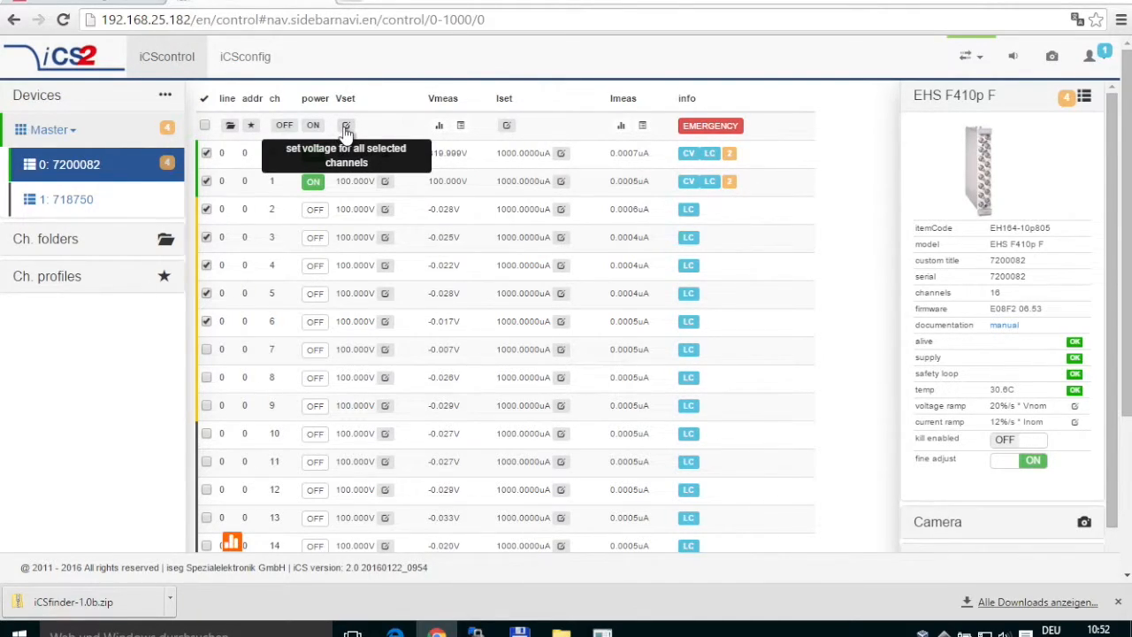
Set the selected channels to 100 V, switch them on, then select all channels.
click(347, 128)
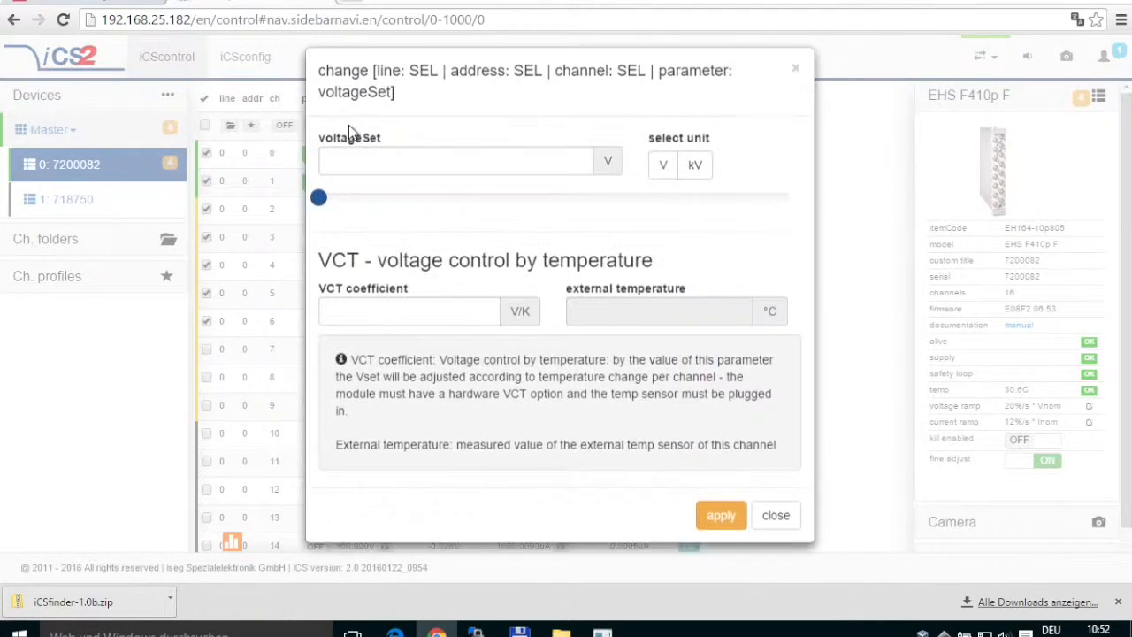
click(329, 213)
drag(328, 213, 368, 219)
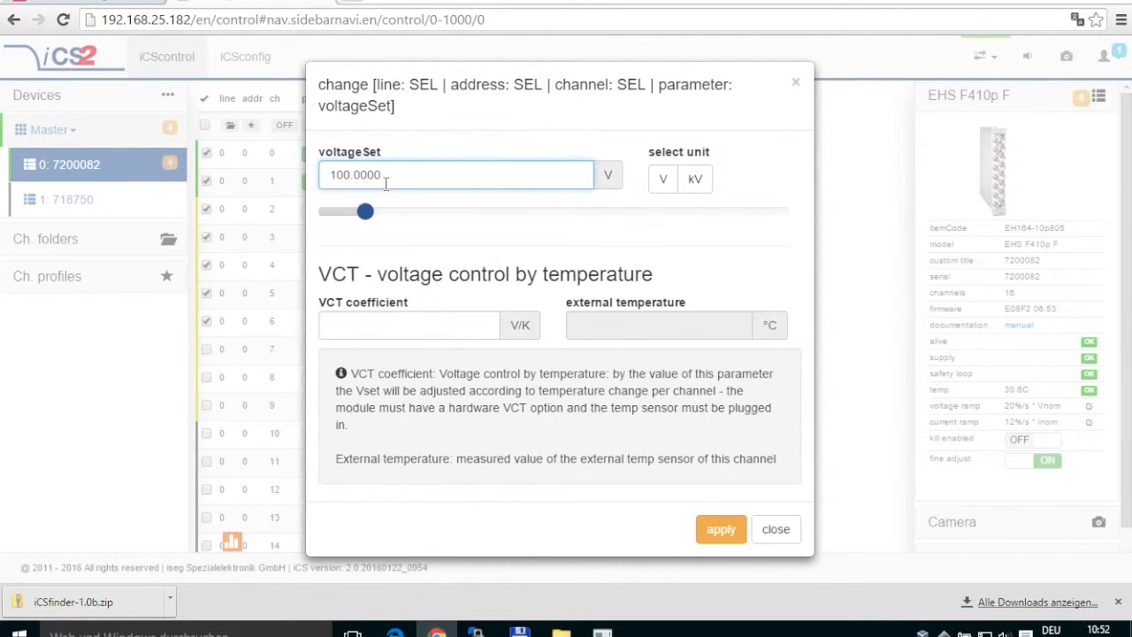
click(713, 532)
click(777, 531)
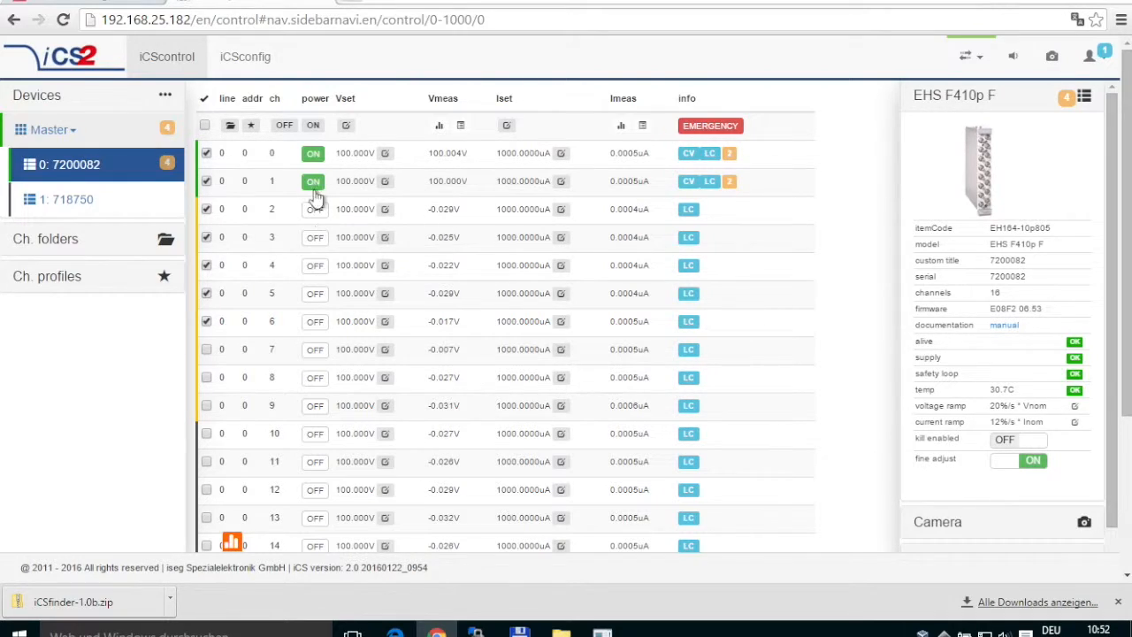
click(311, 125)
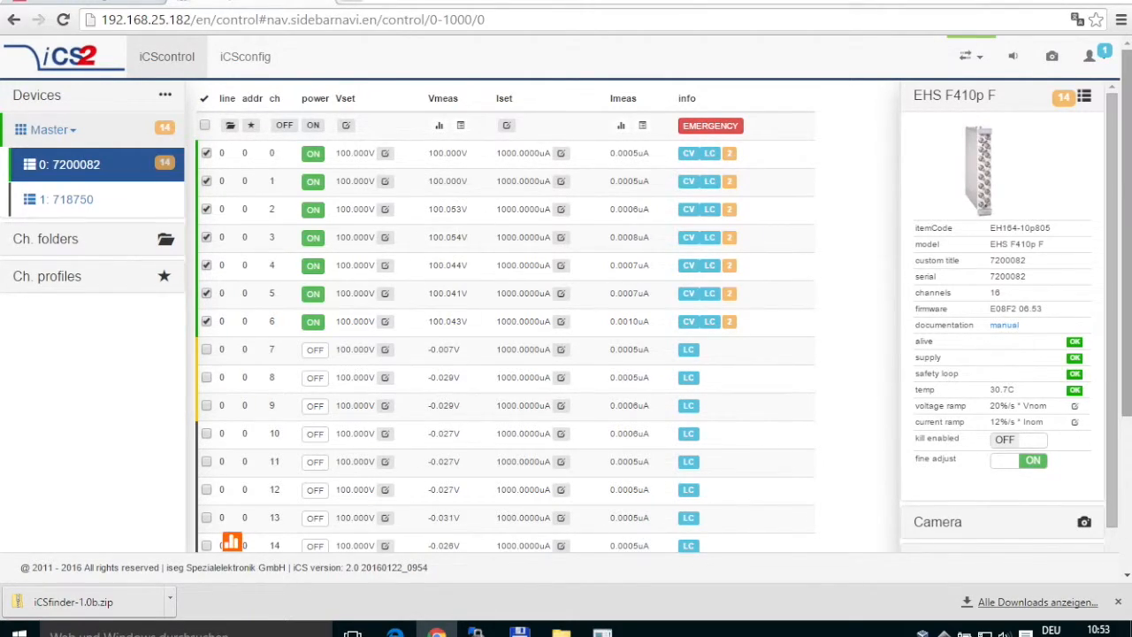
click(205, 126)
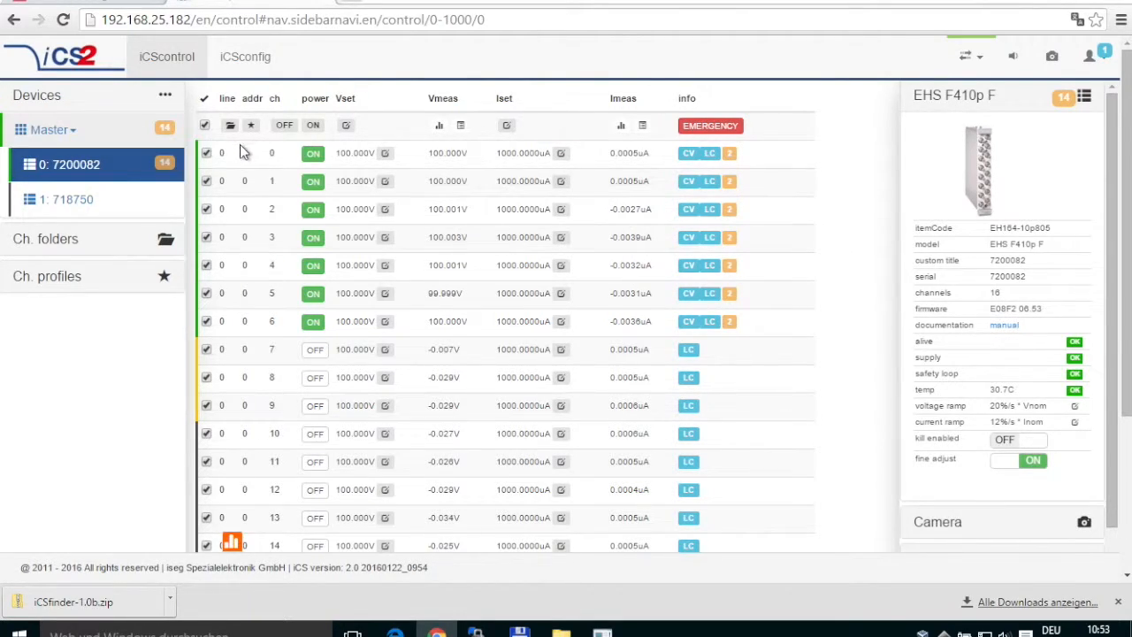
Toggle the select-all checkbox and switch off all selected channels.
click(206, 125)
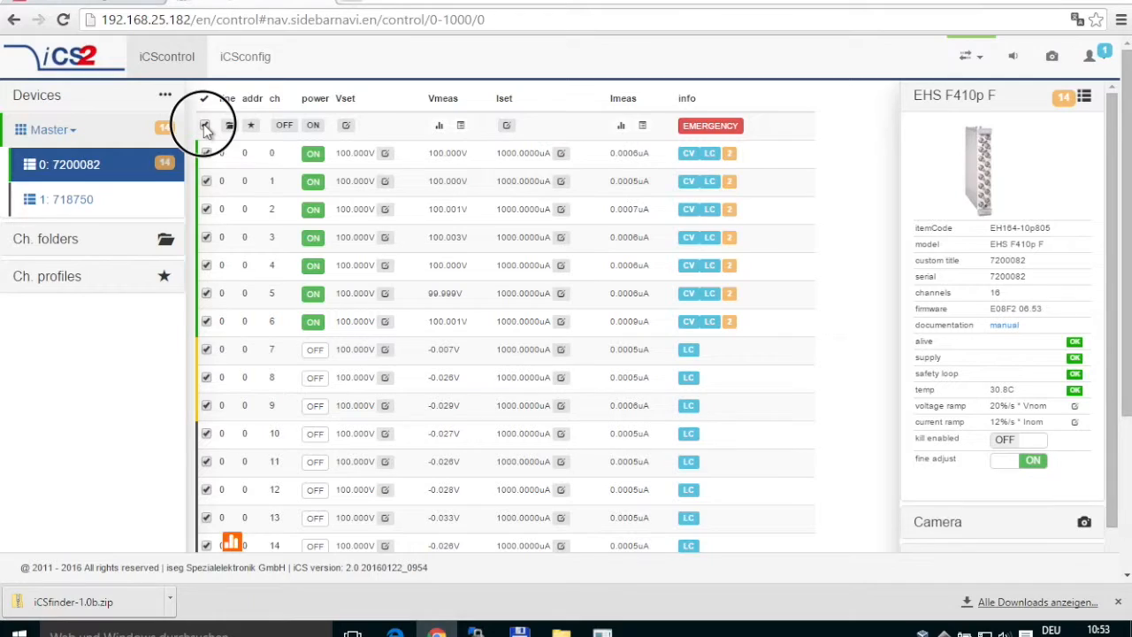
click(205, 125)
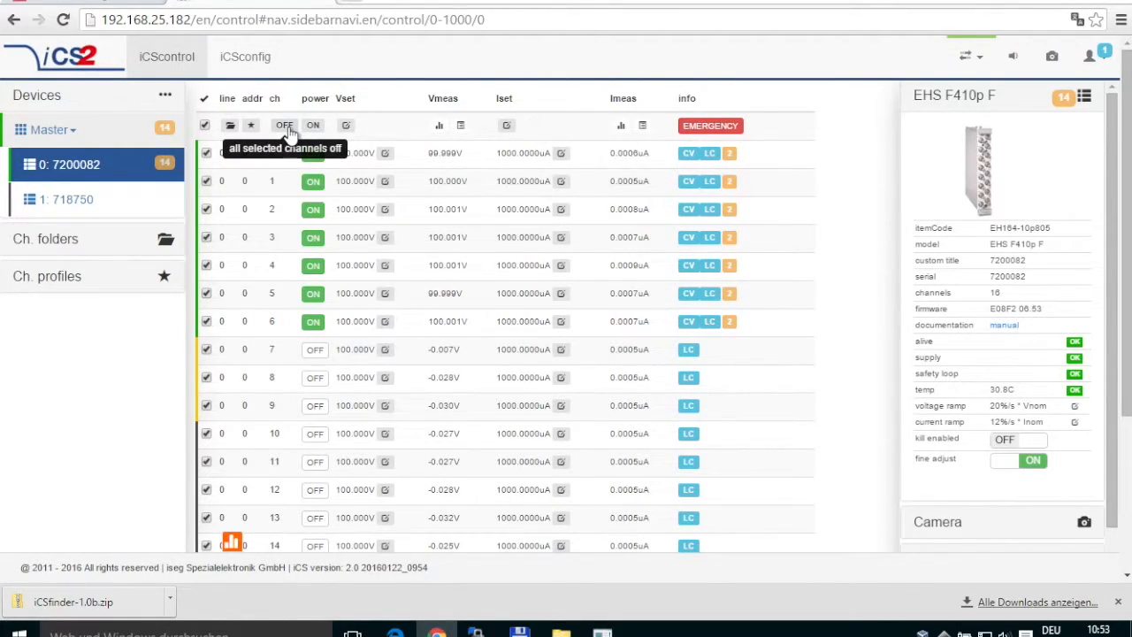
click(291, 130)
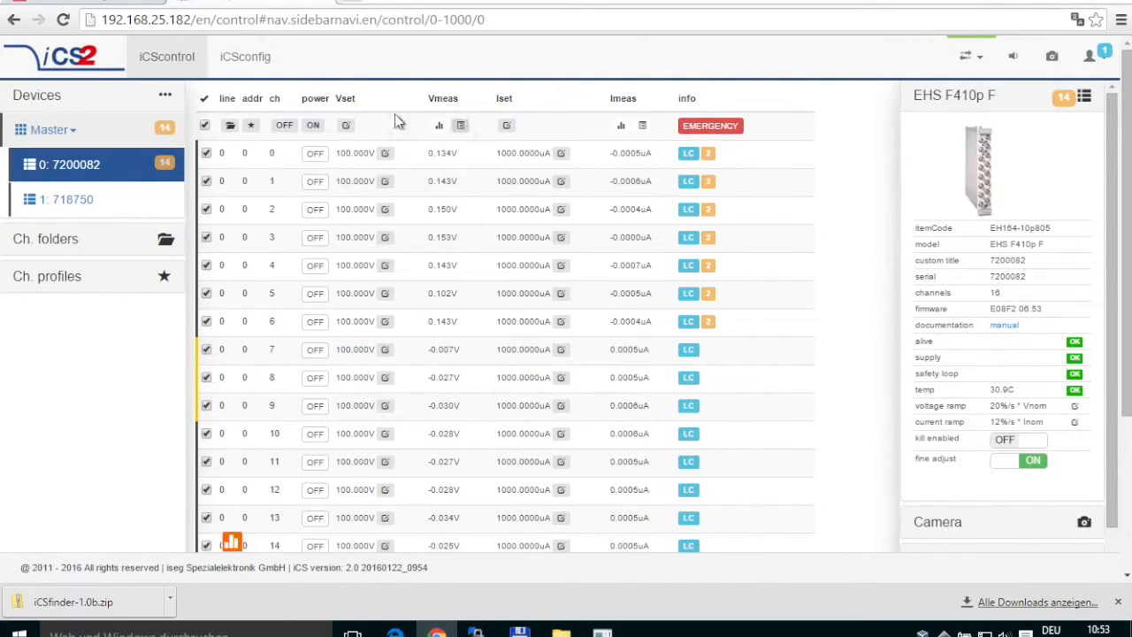
Set the current limit of all selected channels to 1.84 mA (1840 uA).
click(507, 126)
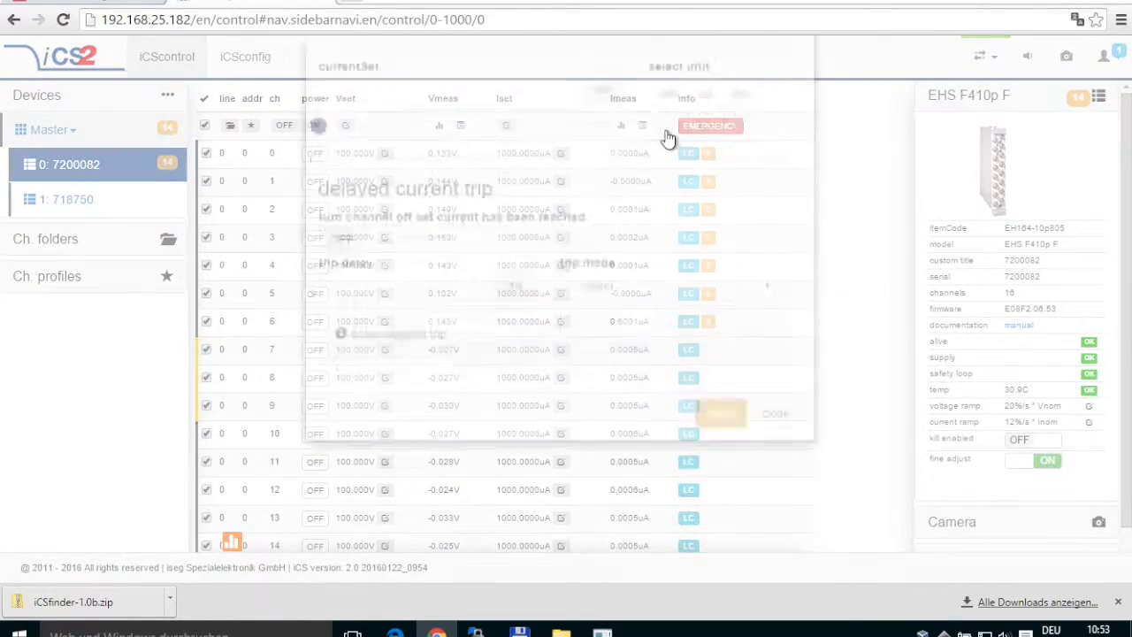
drag(318, 211, 427, 214)
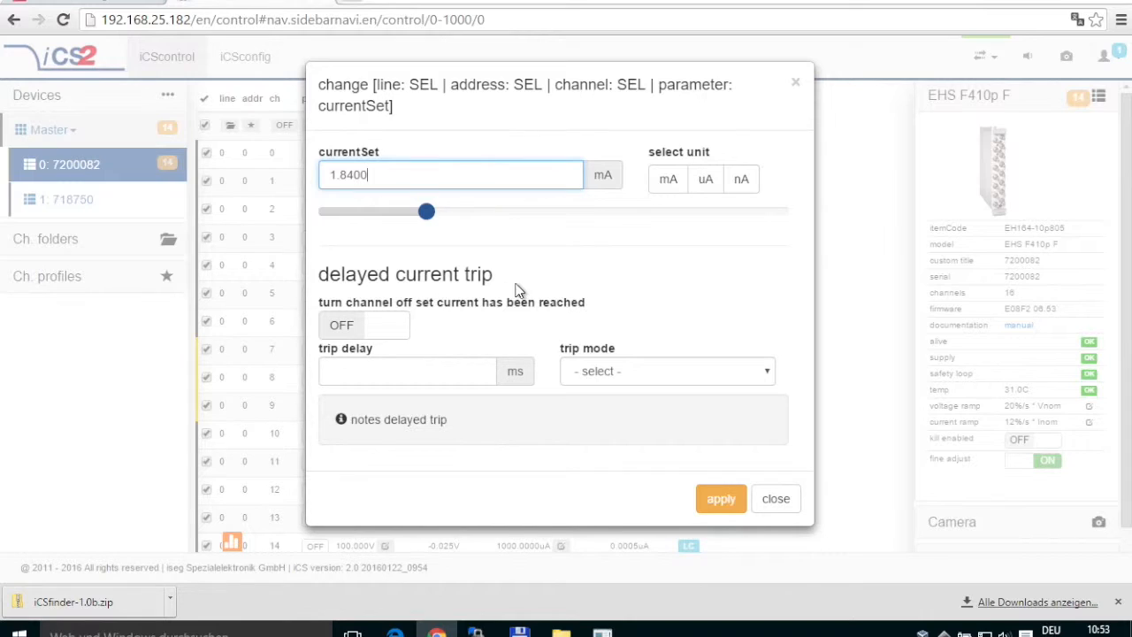
click(726, 515)
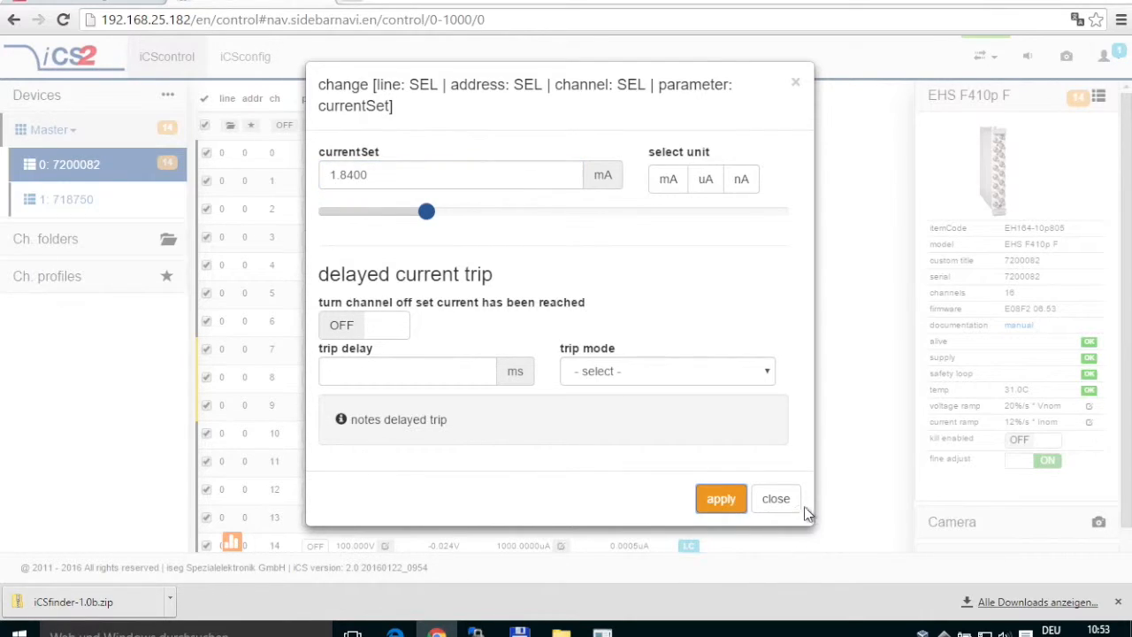
click(777, 502)
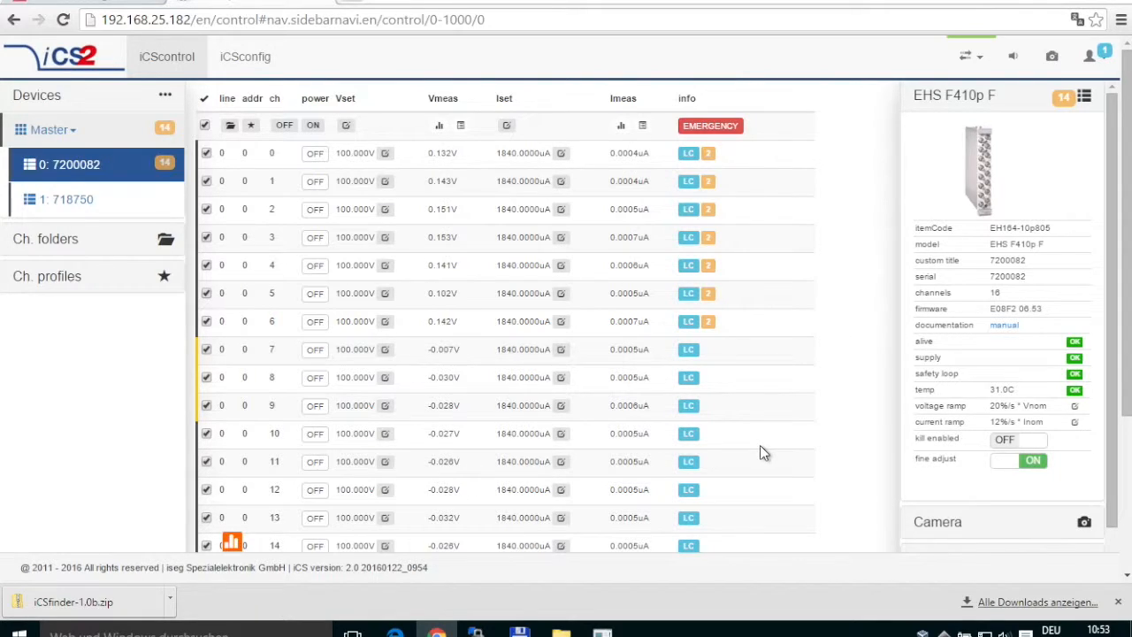
Clear the selection and select only channels 0, 1 and 2.
click(204, 127)
click(206, 153)
click(206, 181)
click(206, 210)
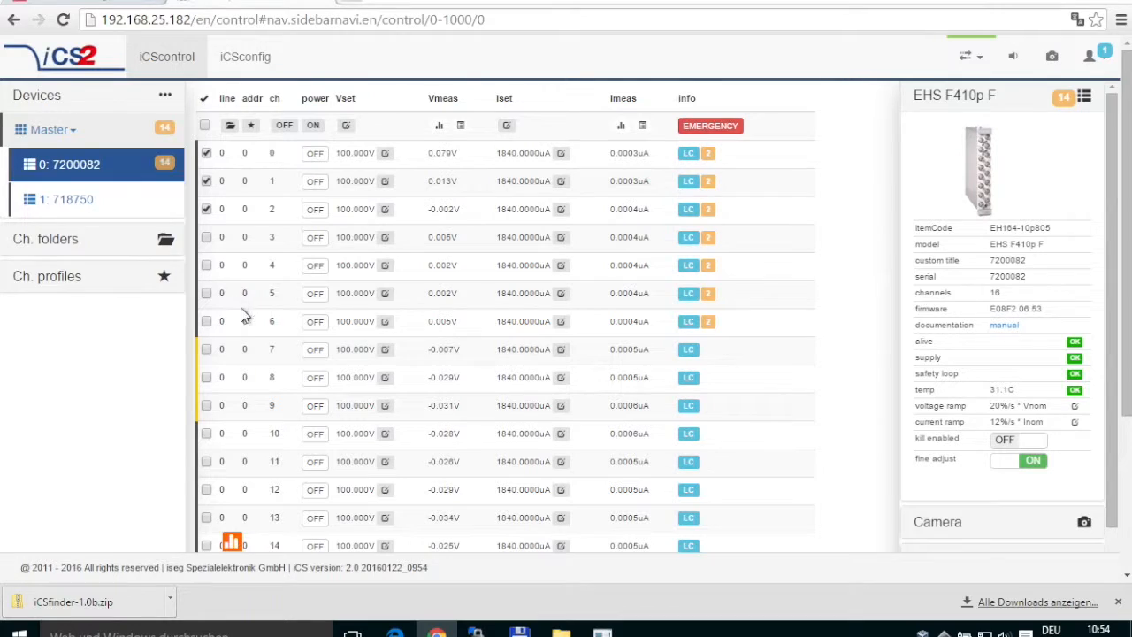
Add channels 3, 4, 6 and 8 to the channel selection.
click(205, 238)
click(206, 266)
click(207, 322)
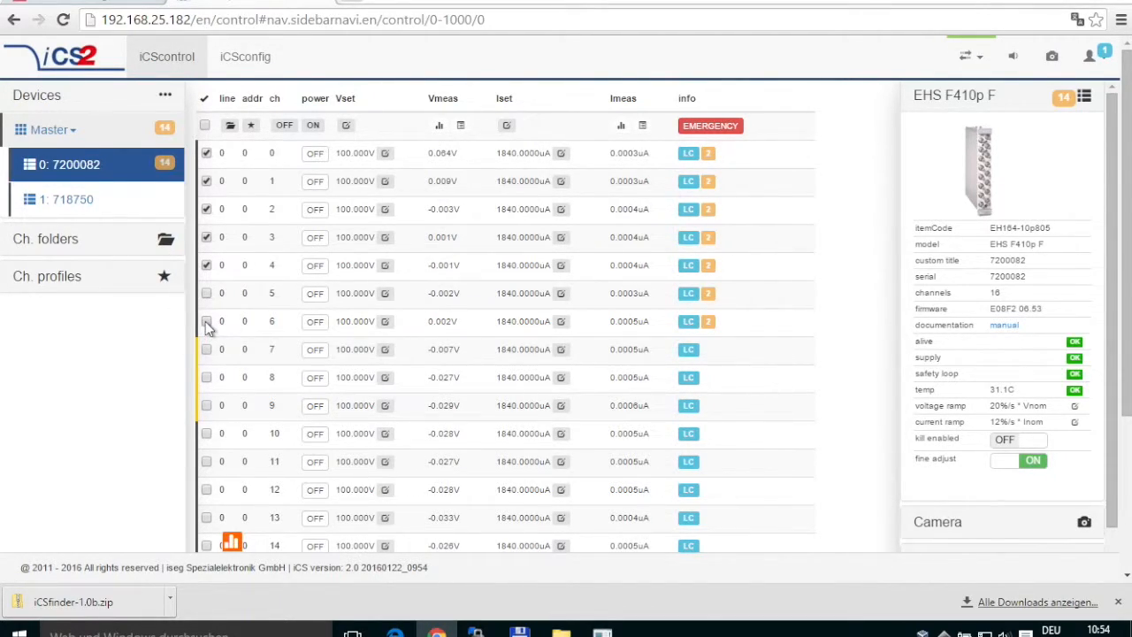
click(209, 380)
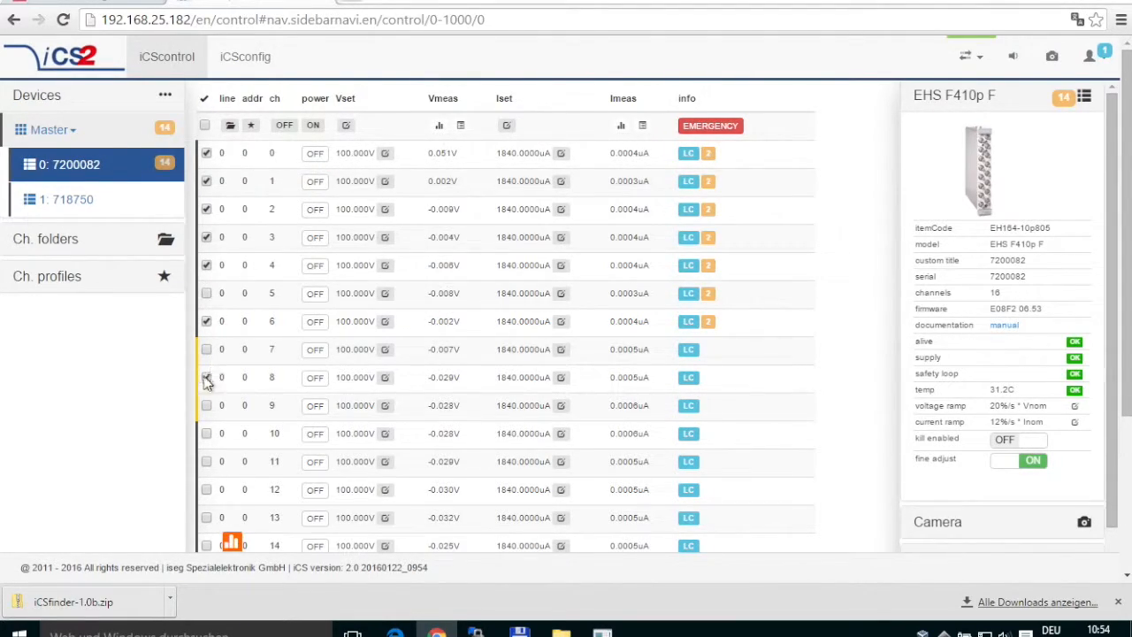
Create a new channel folder titled Testfolder from the selected channels.
click(230, 126)
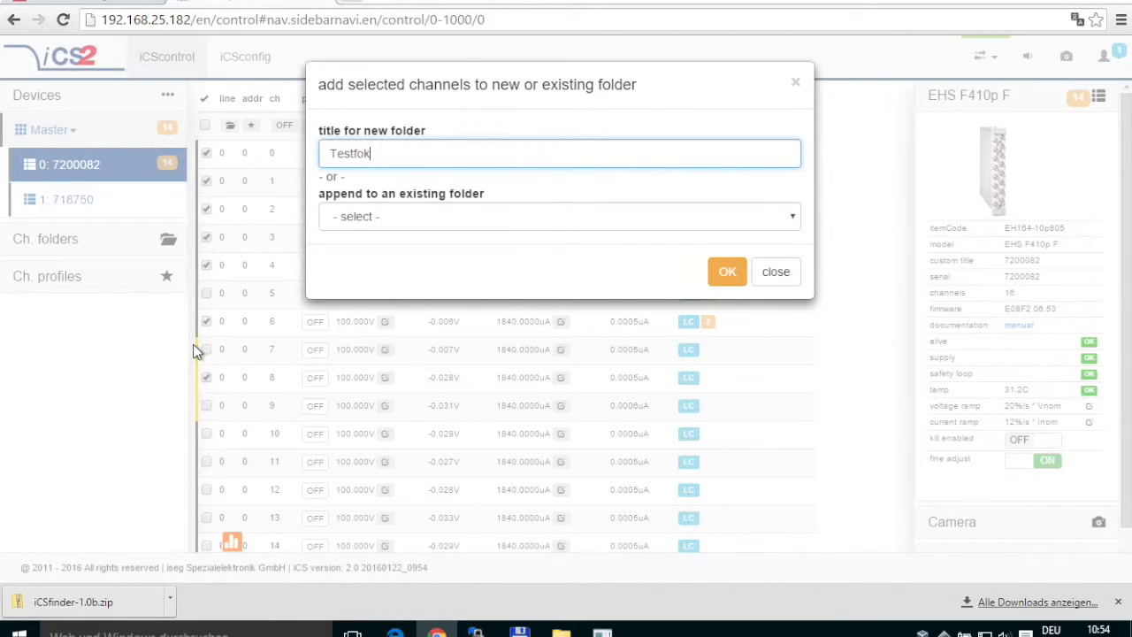
text(der)
click(614, 220)
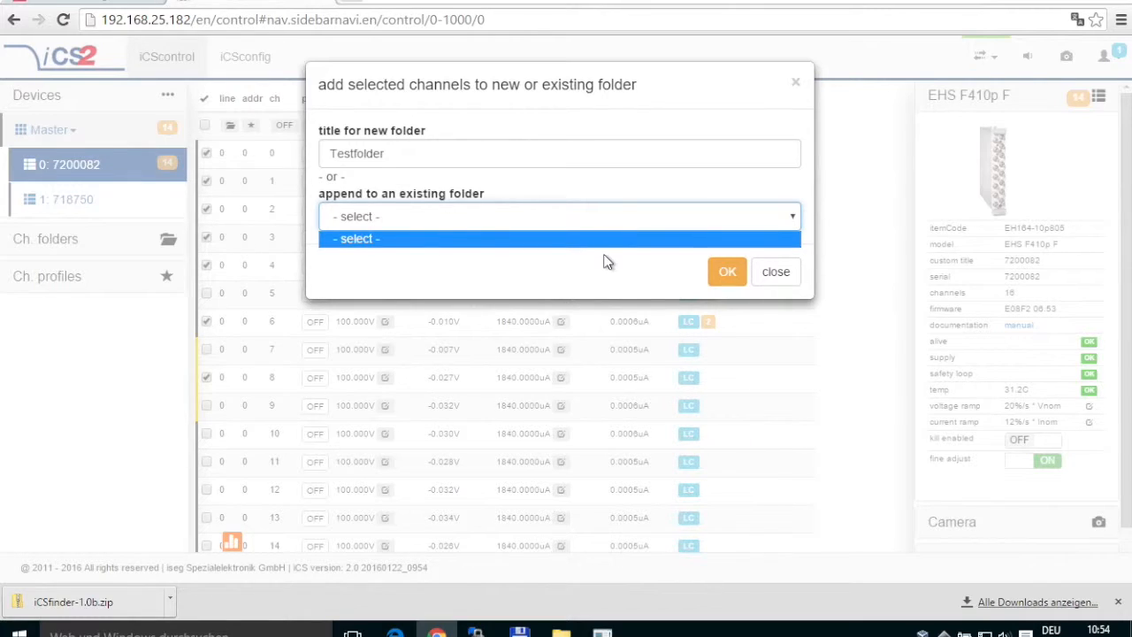
click(608, 285)
click(727, 275)
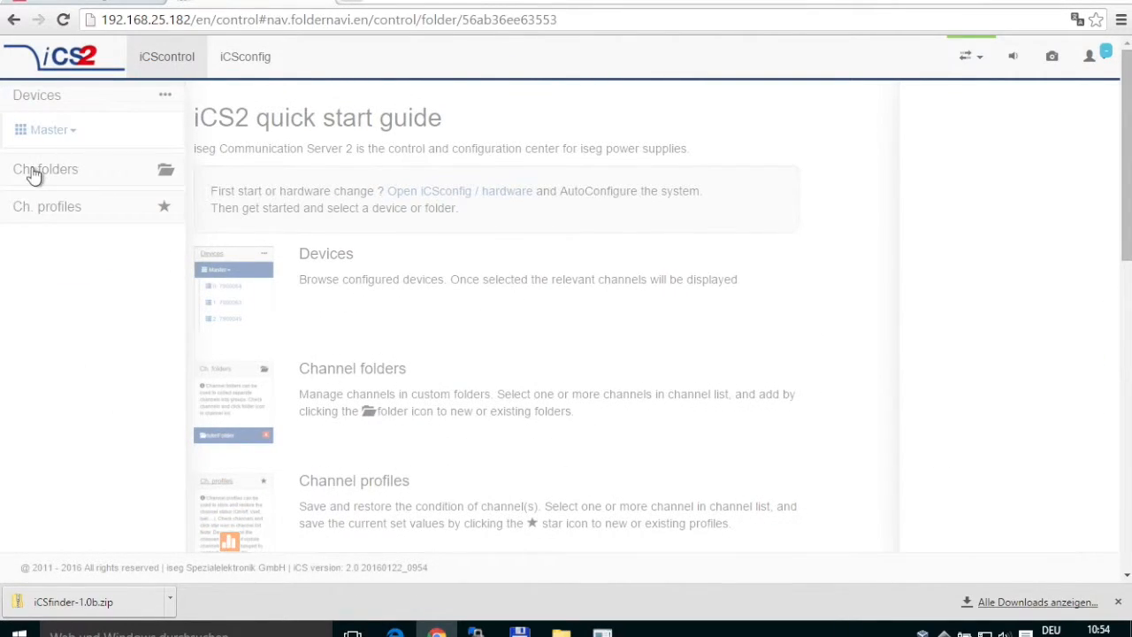
Open Testfolder, select all seven of its channels and switch them on.
click(33, 172)
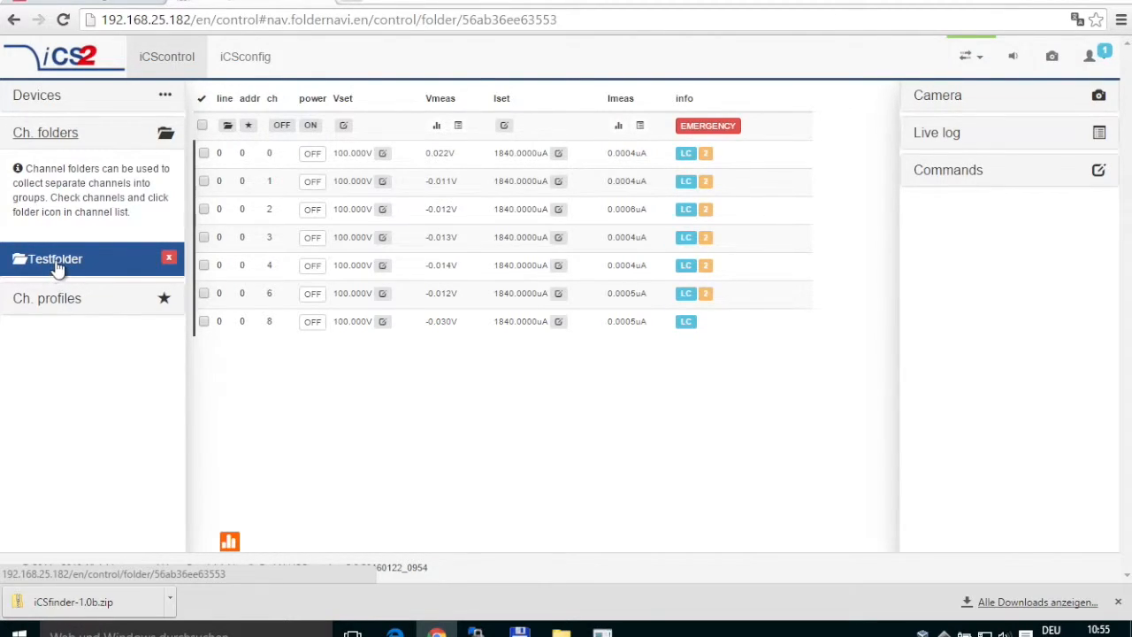
click(202, 128)
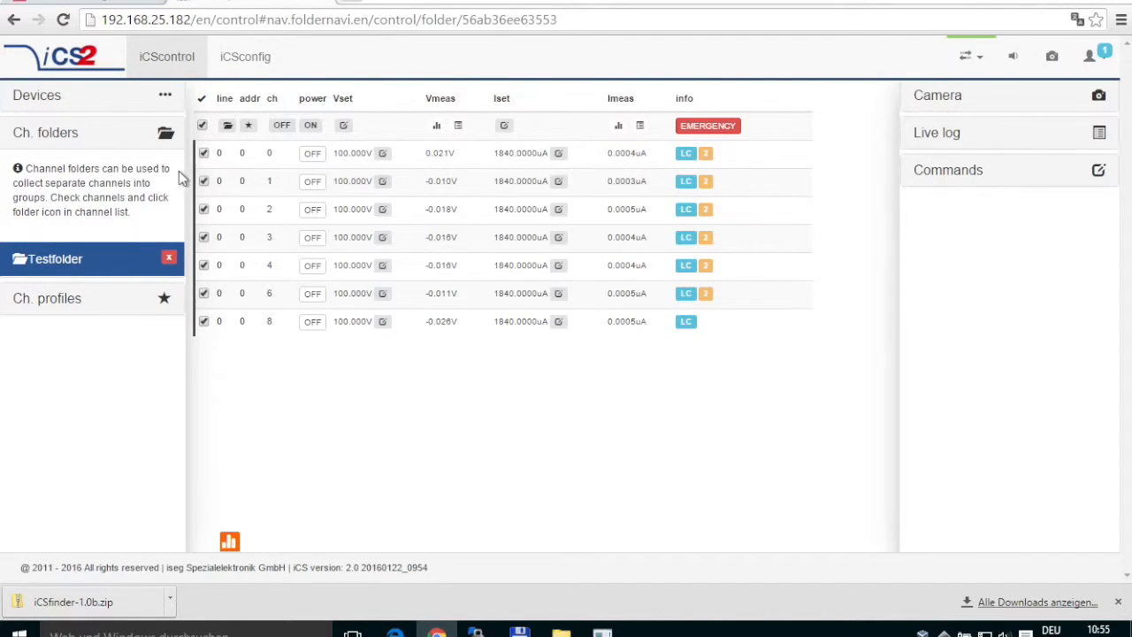
click(321, 132)
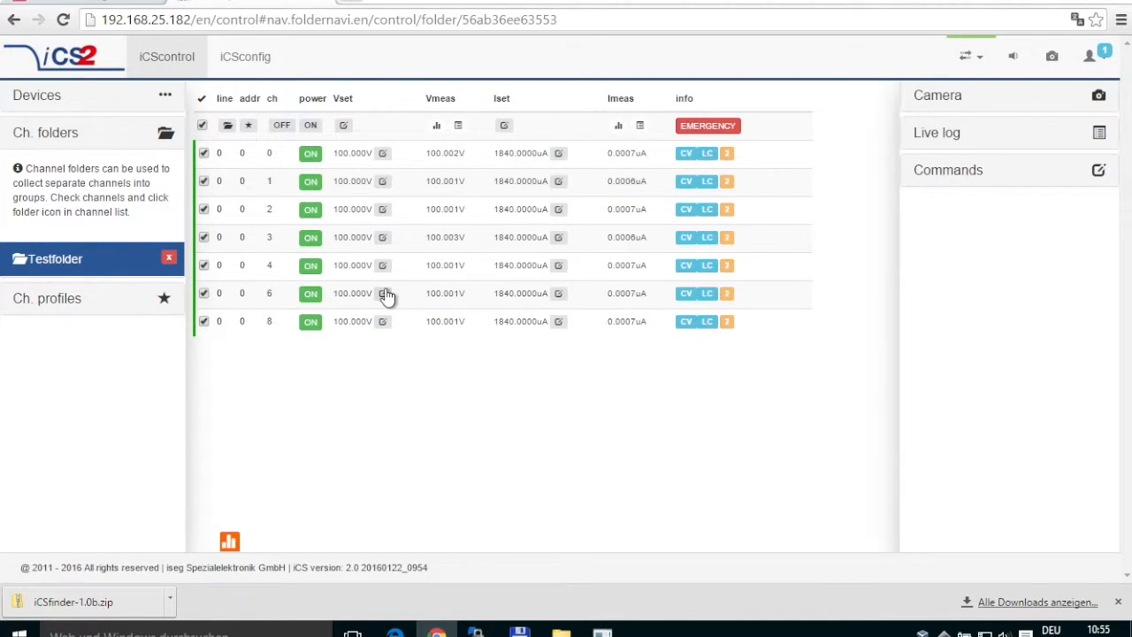
Raise channel 1's set voltage to 400 V.
click(385, 182)
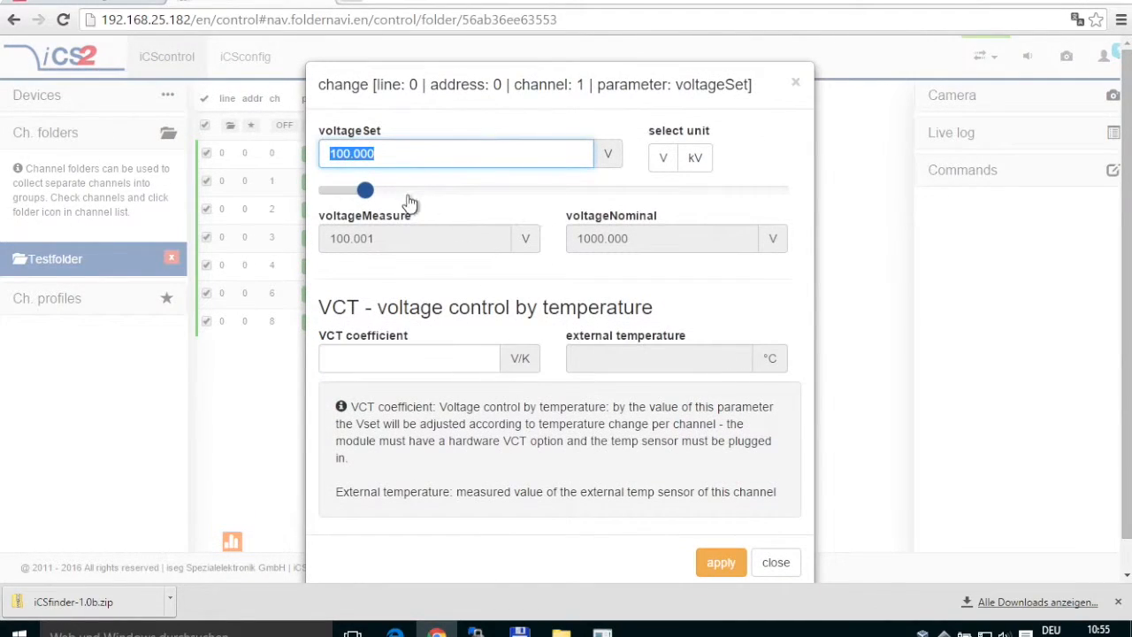
drag(366, 191, 506, 197)
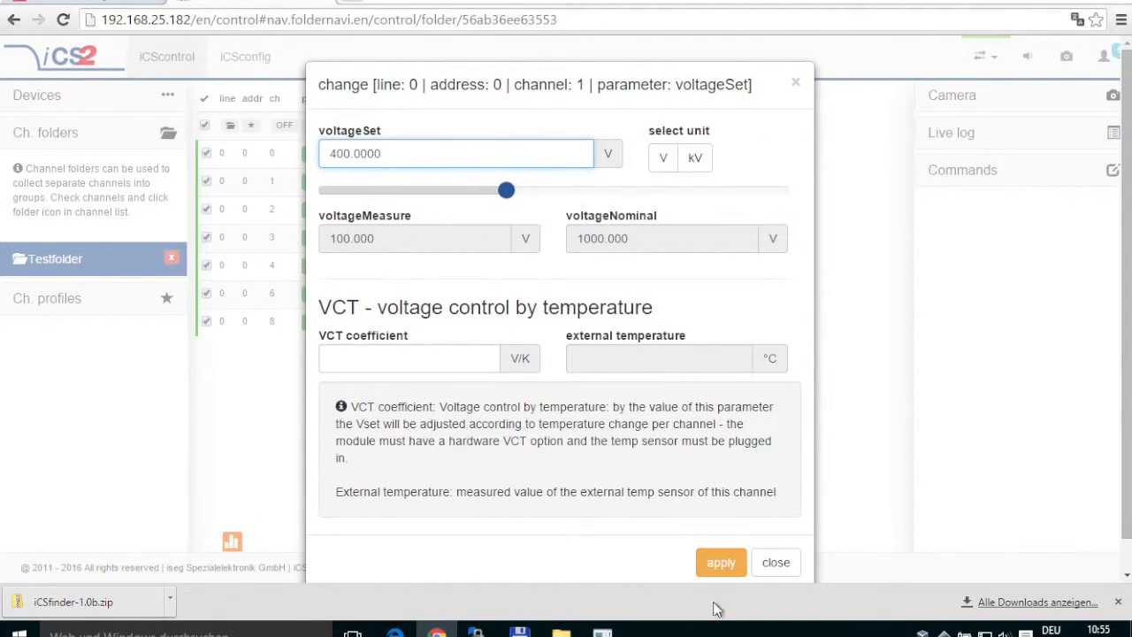
click(721, 566)
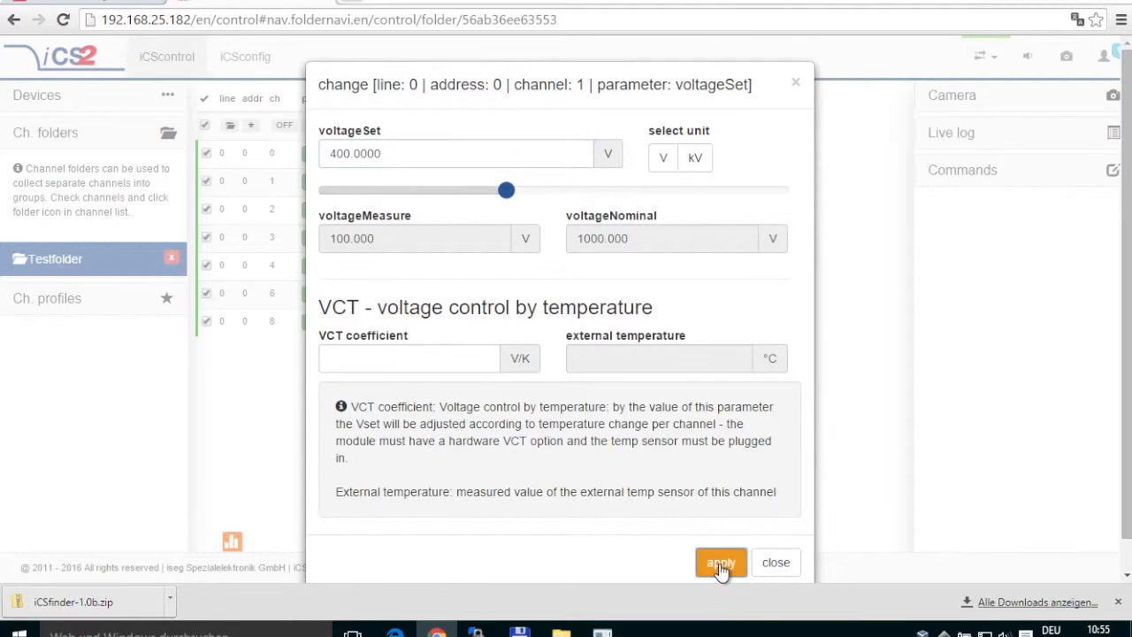
click(778, 563)
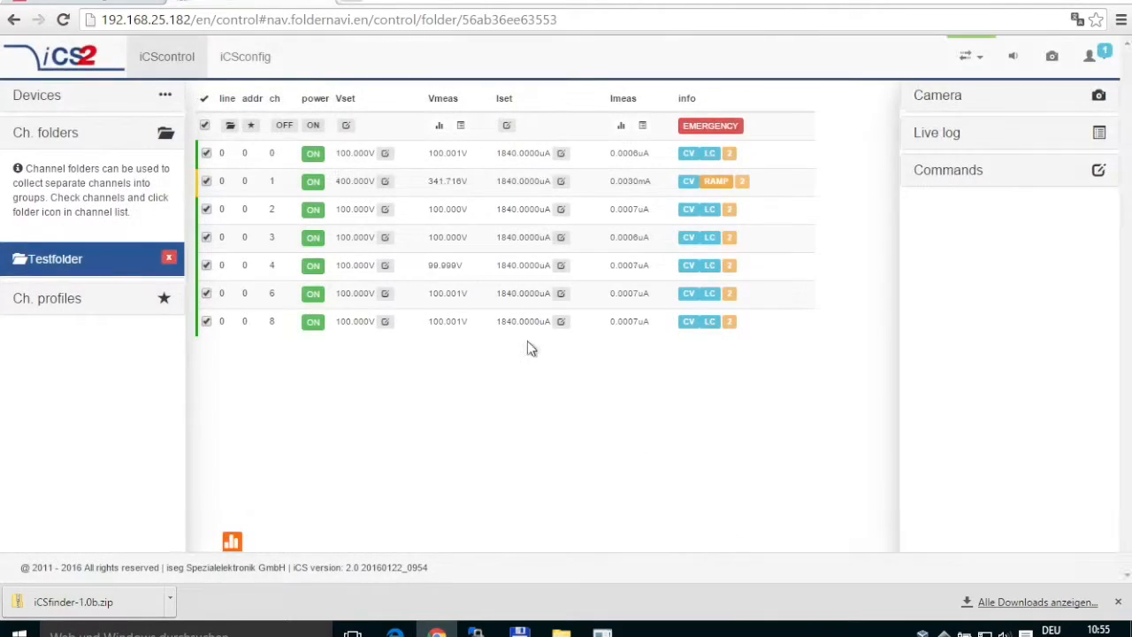
Lower channel 3's set voltage to 40 V and switch channel 4 off.
click(385, 238)
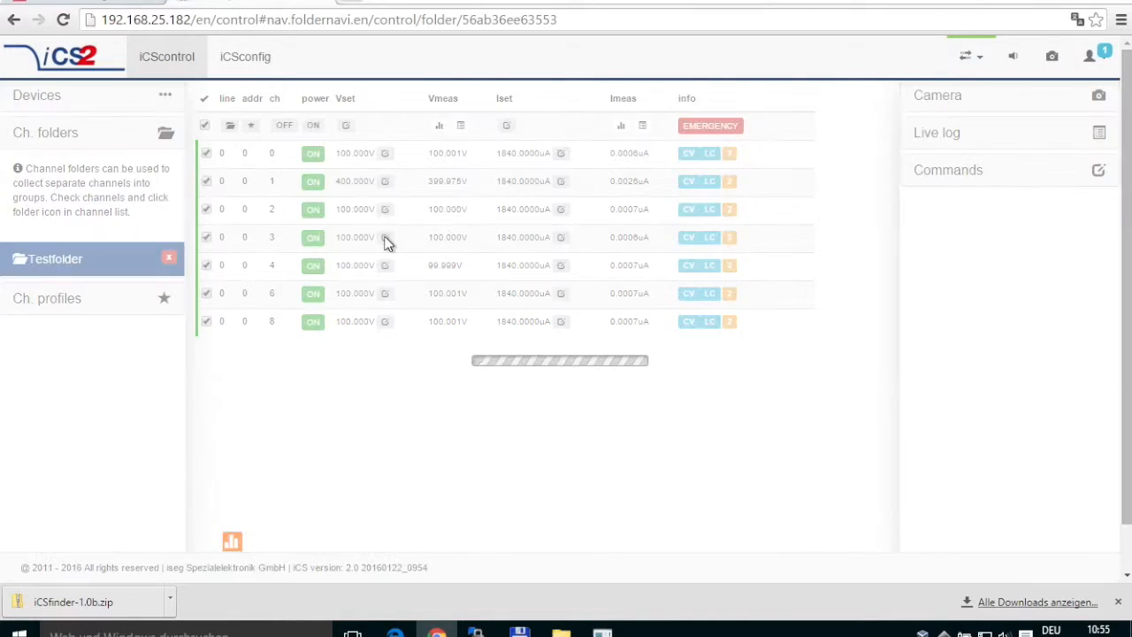
drag(364, 193, 337, 190)
click(724, 563)
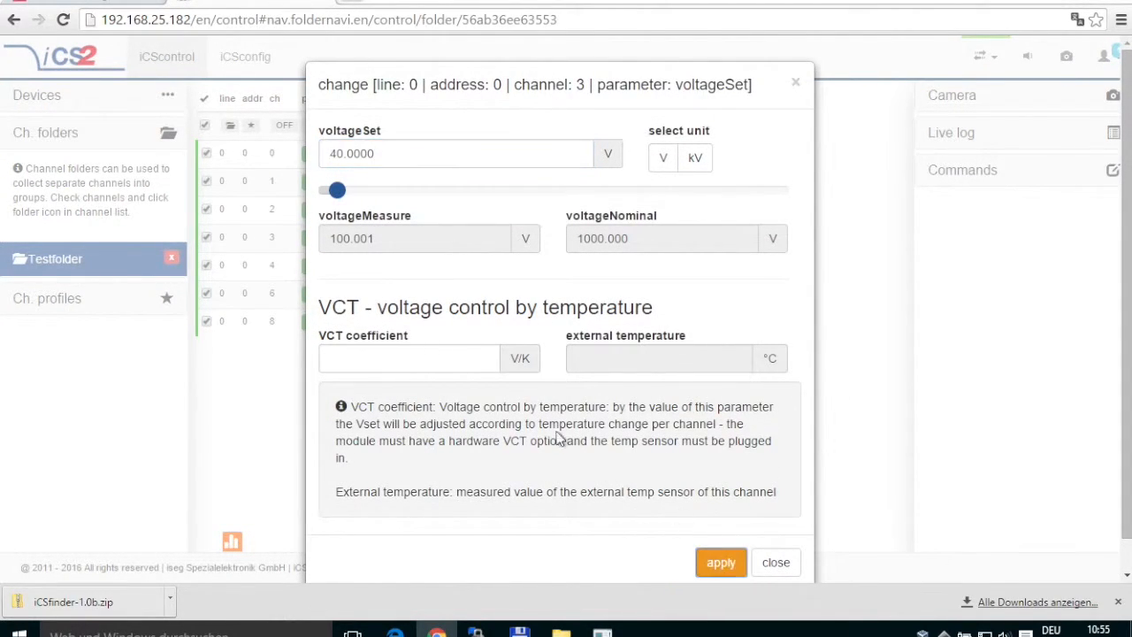
click(775, 563)
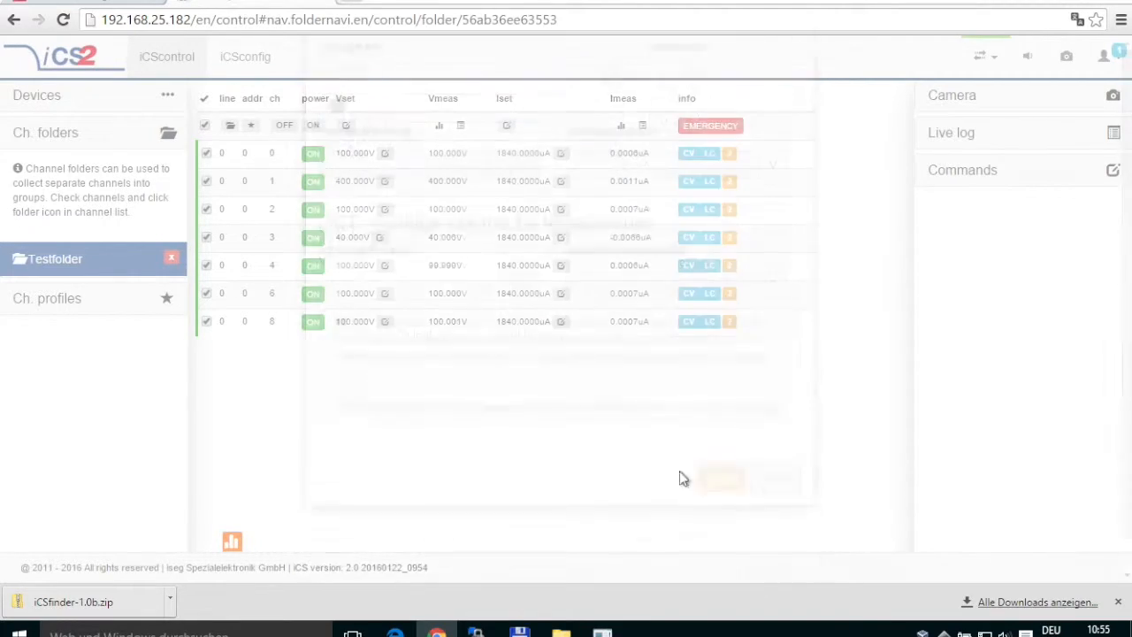
click(313, 267)
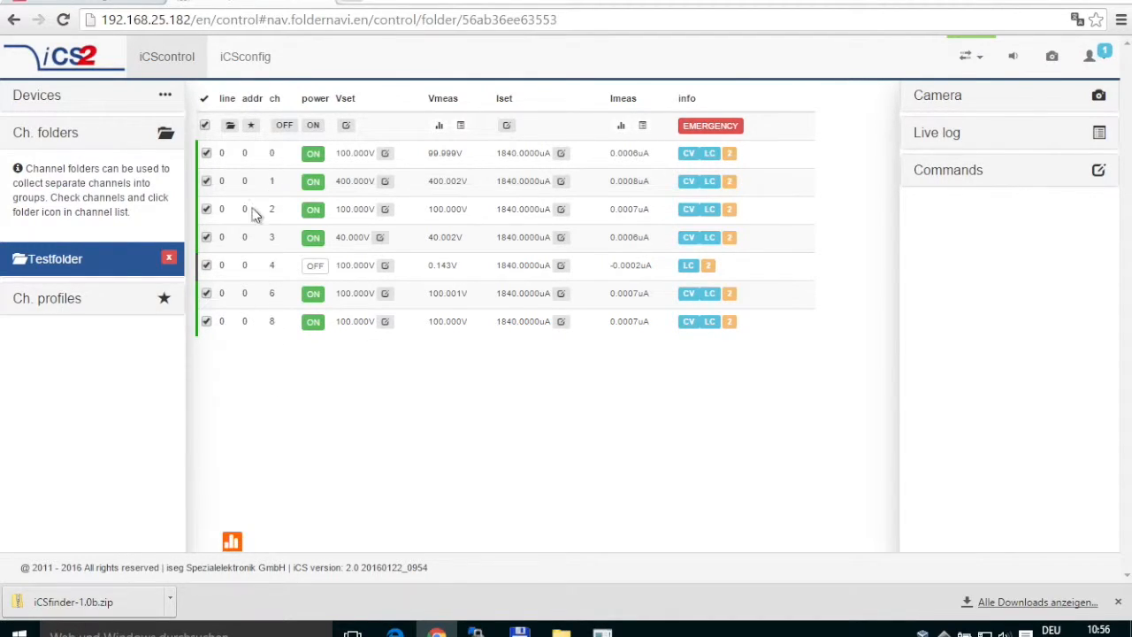
Save the selected Testfolder channels as a new profile titled Testprofil.
click(252, 126)
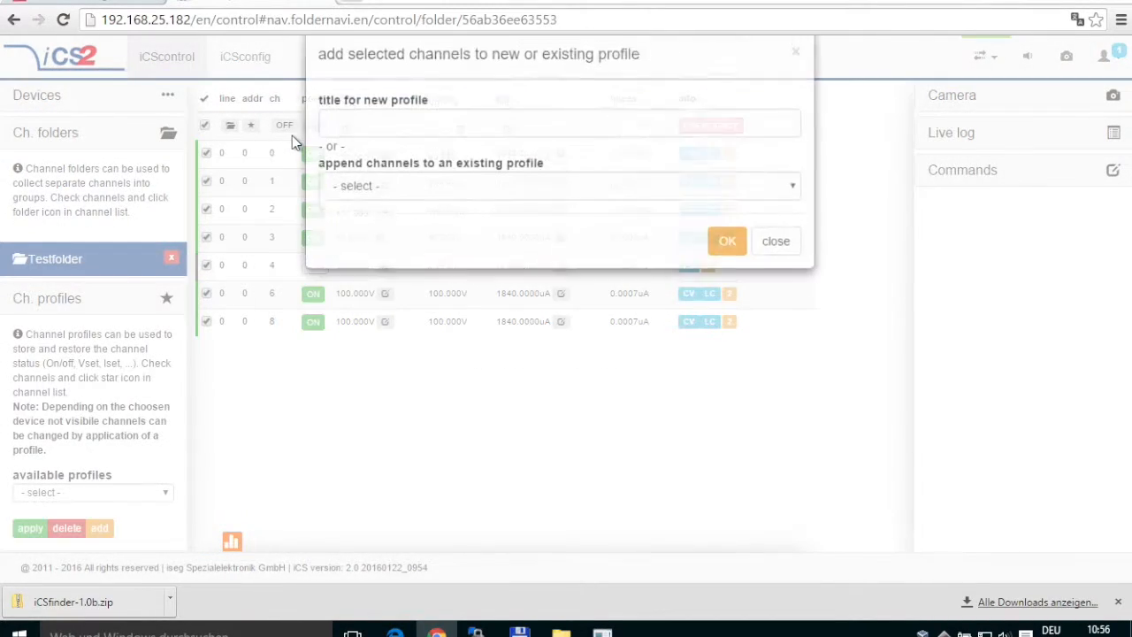
click(369, 159)
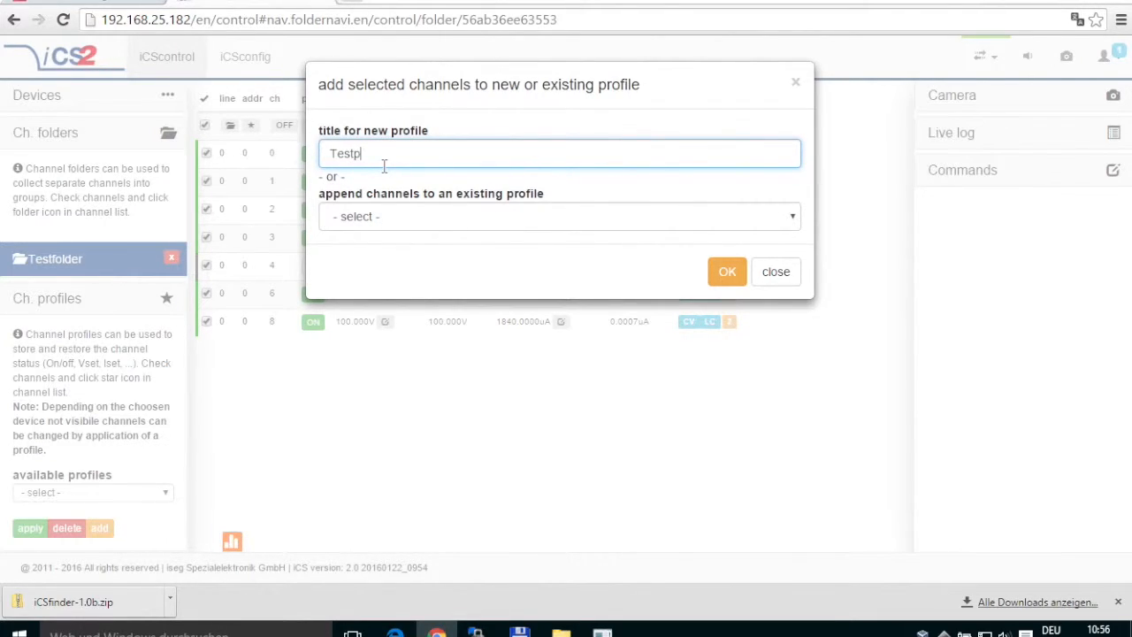
text(Testprofil)
click(725, 270)
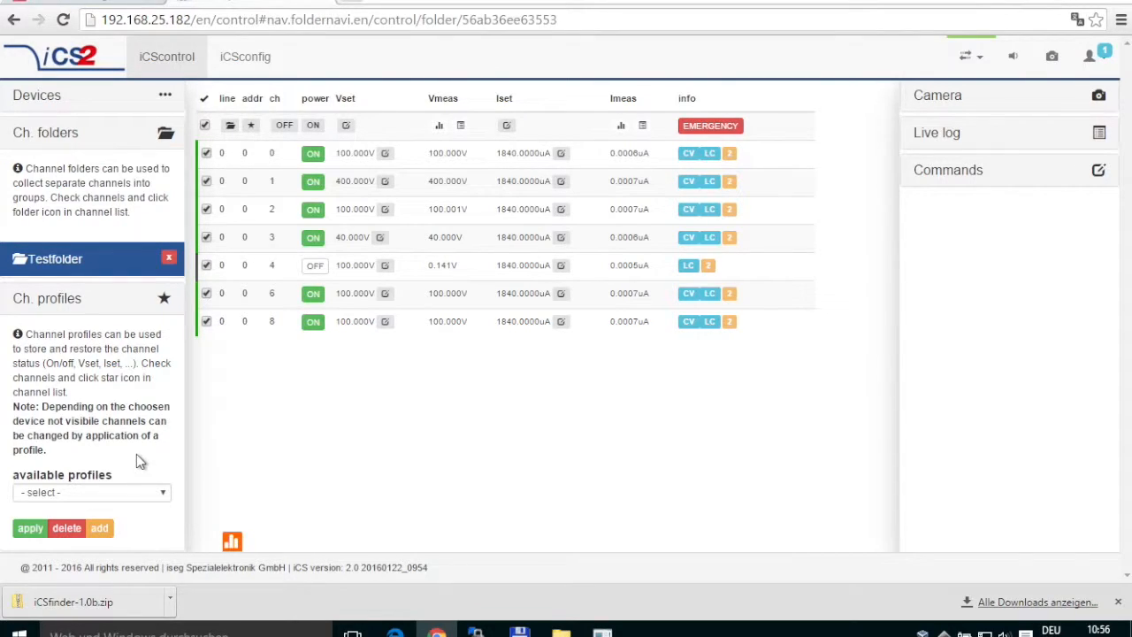
Switch off the selected channels and choose Testprofil from the saved profiles list.
click(142, 493)
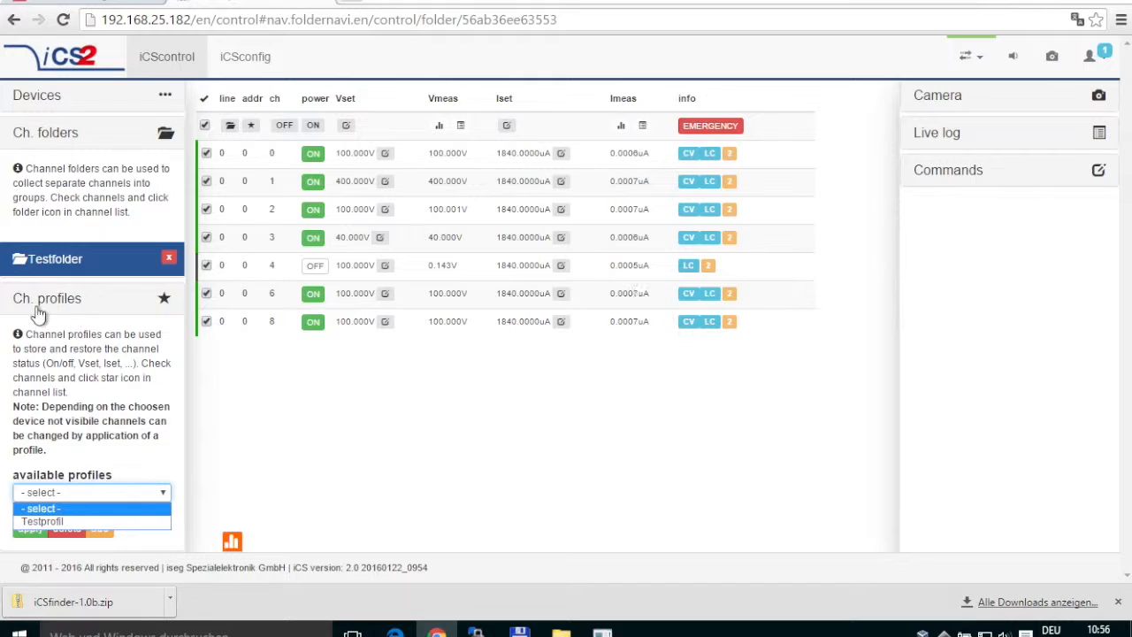
click(261, 442)
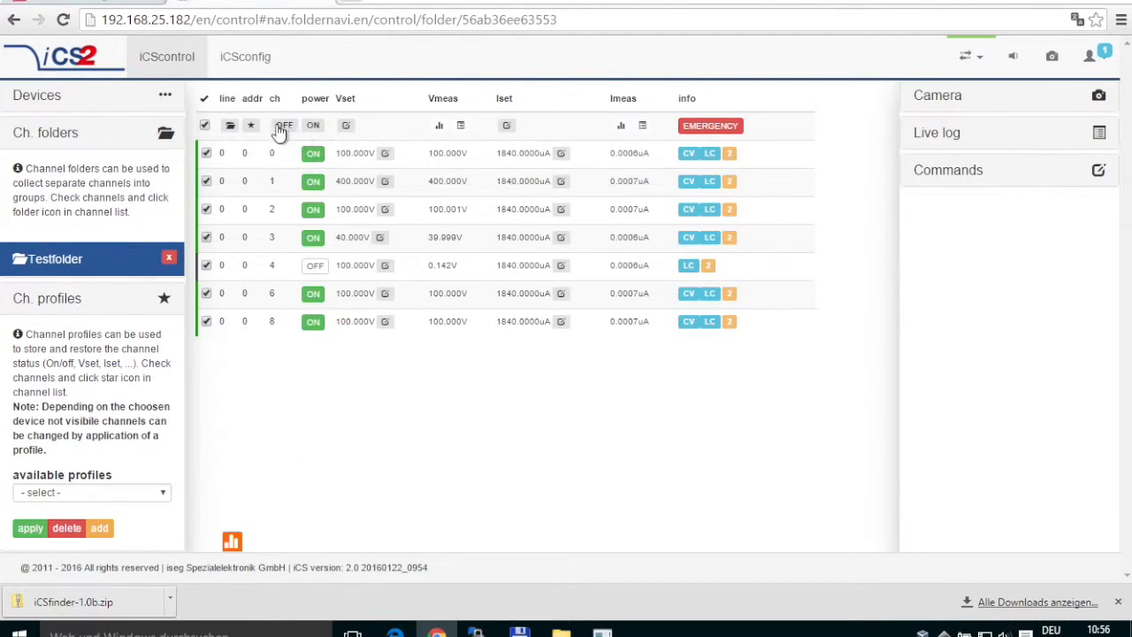
click(283, 127)
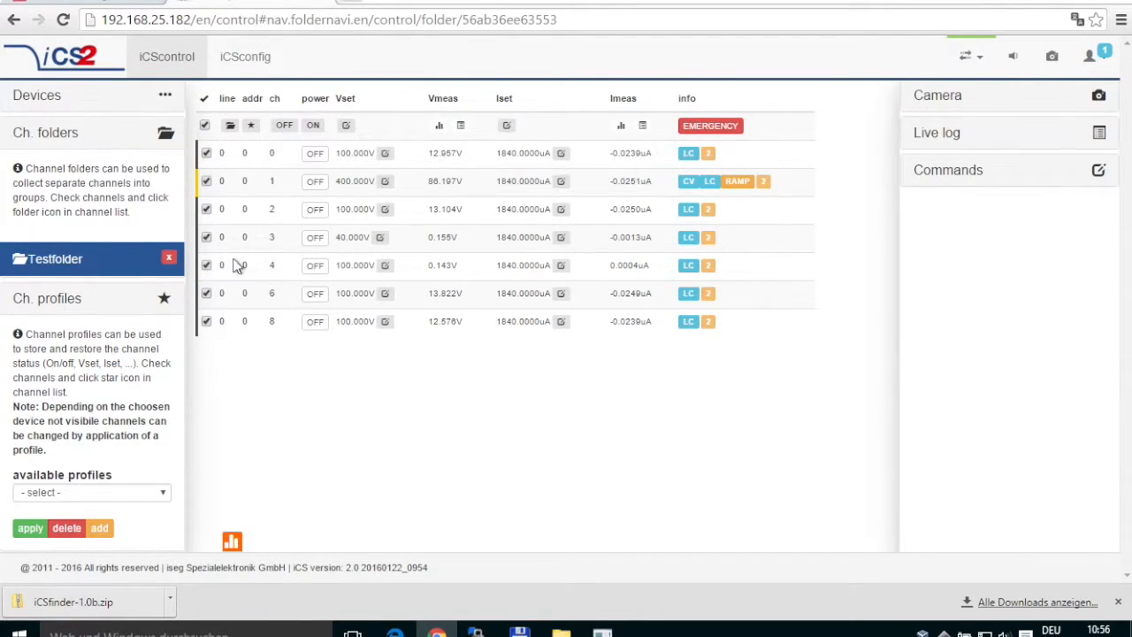
click(104, 490)
click(55, 521)
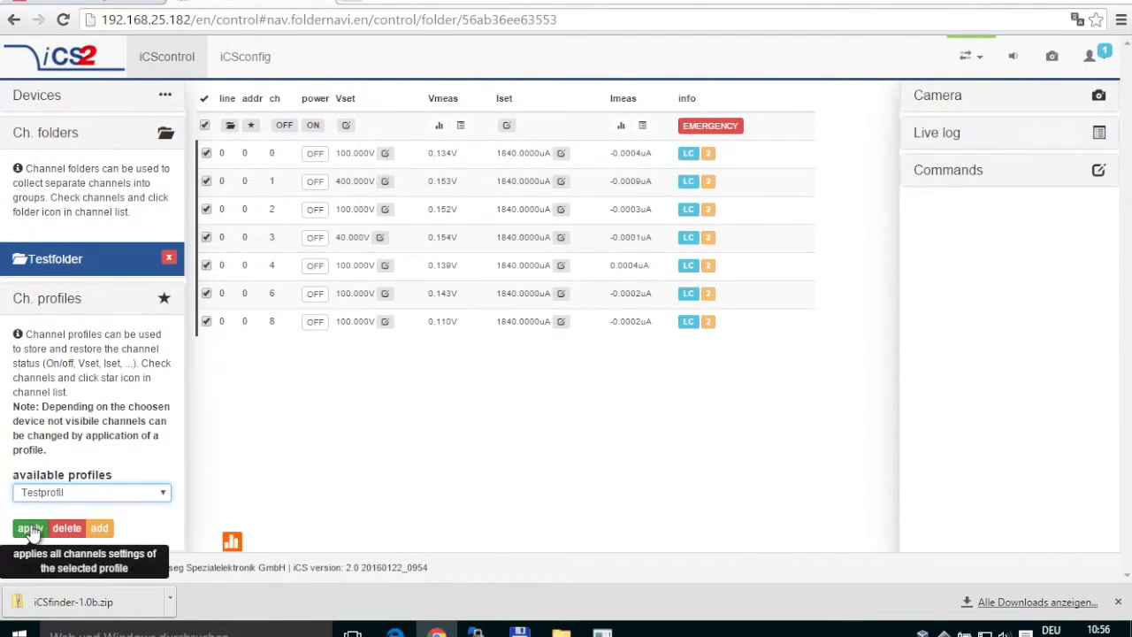
Set every selected channel's voltage to 0 V.
click(350, 127)
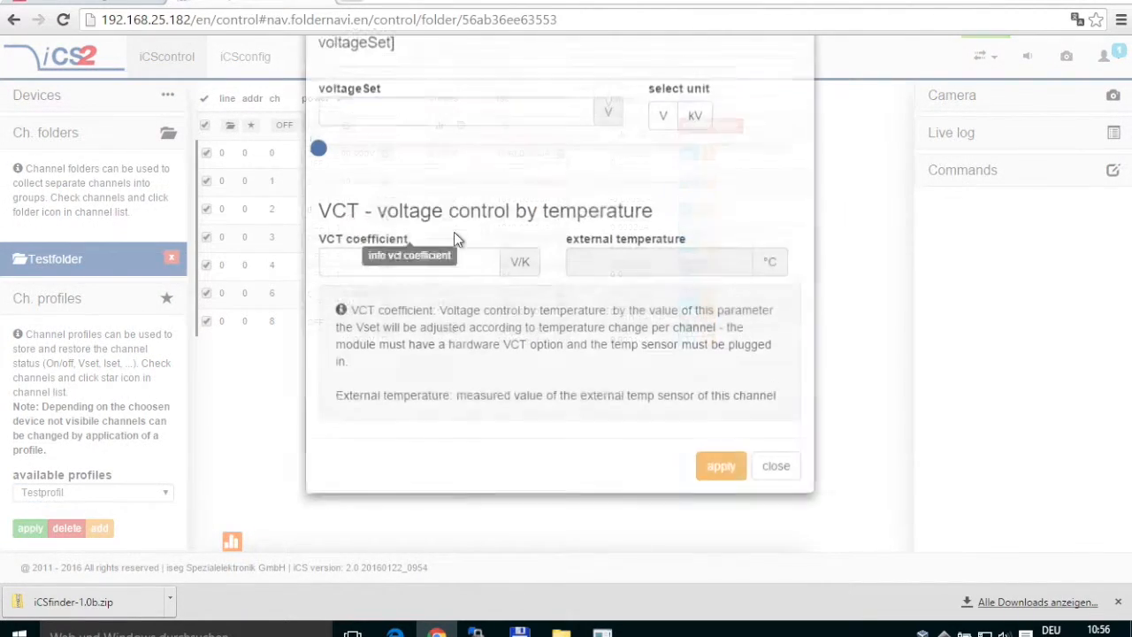
click(324, 212)
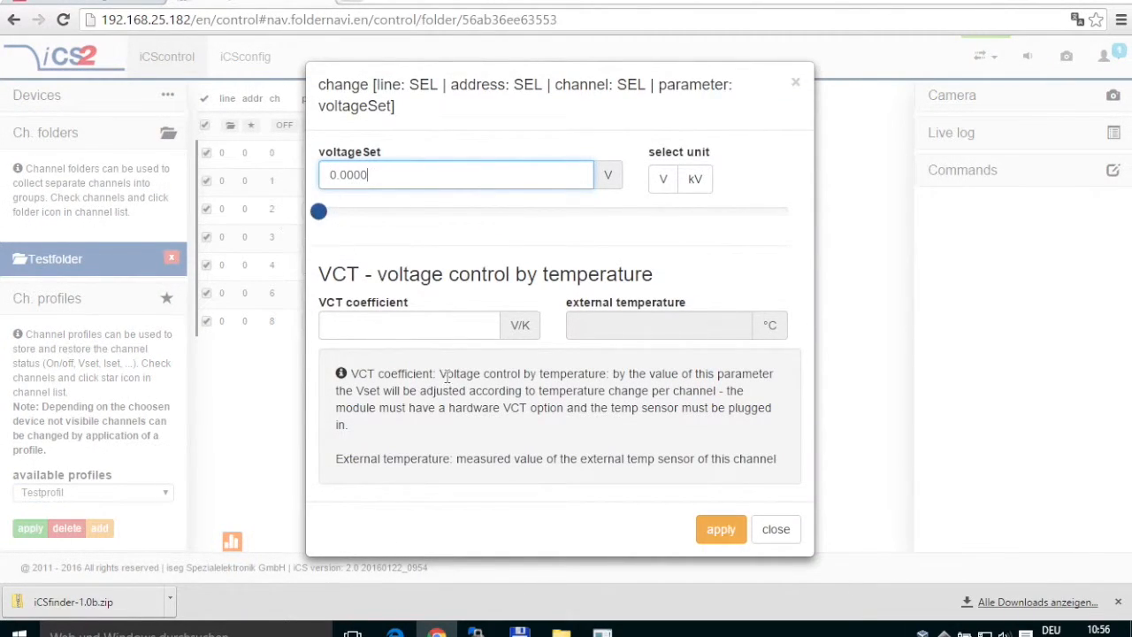
click(717, 530)
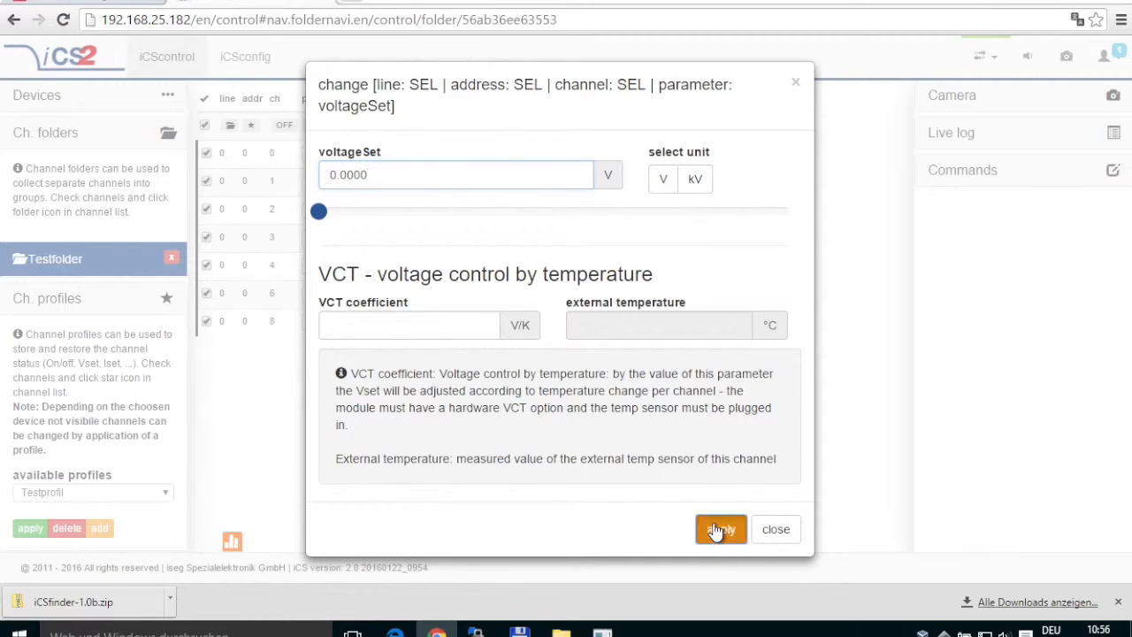
click(789, 536)
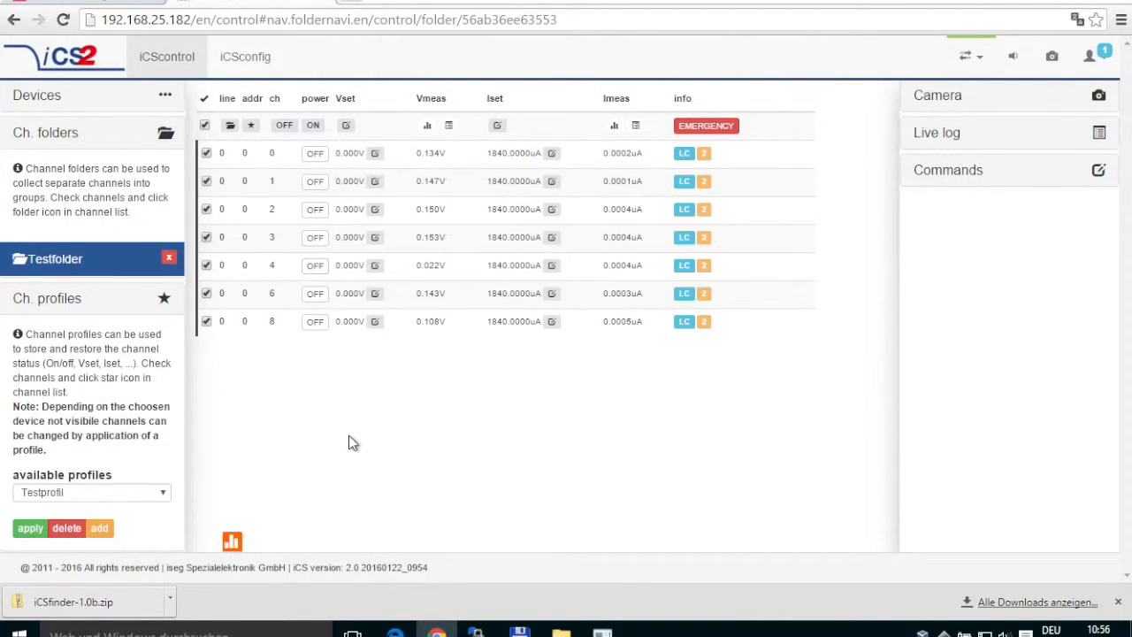
Apply Testprofil to restore the saved voltages, then collapse the Ch. folders section.
click(30, 528)
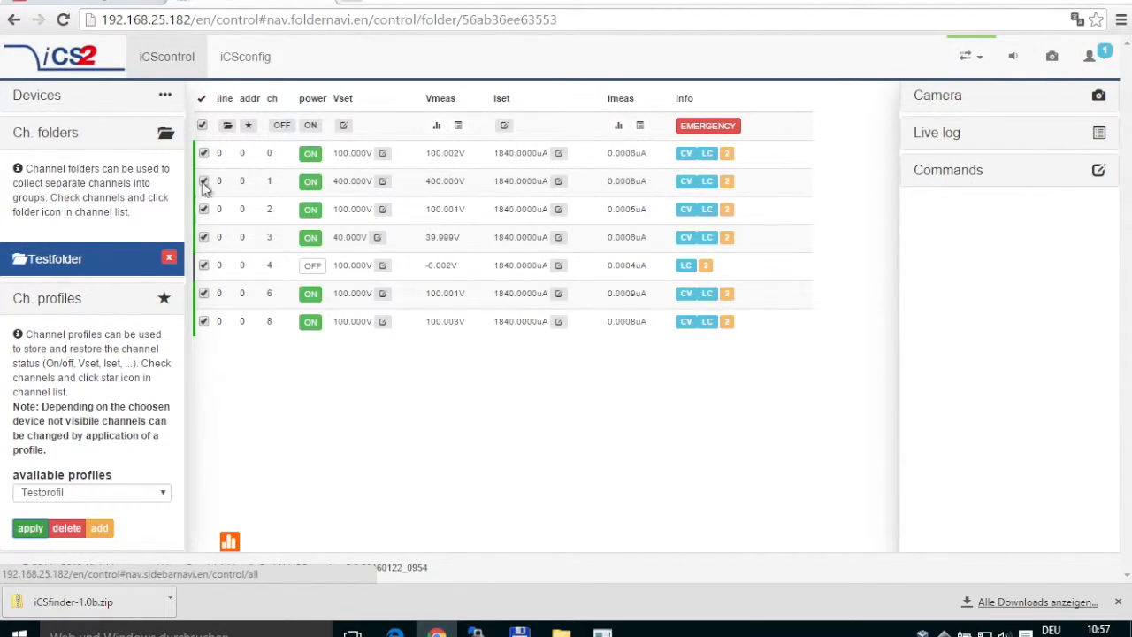
click(68, 135)
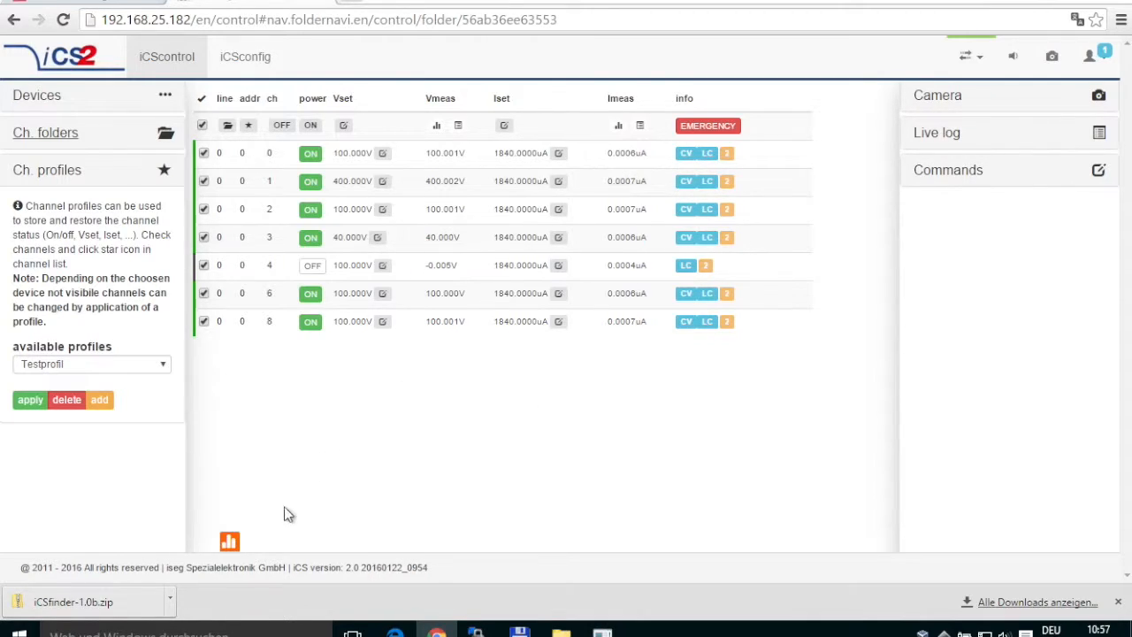
Open the live chart showing measured voltage for channels 0, 1 and 2 only.
click(229, 542)
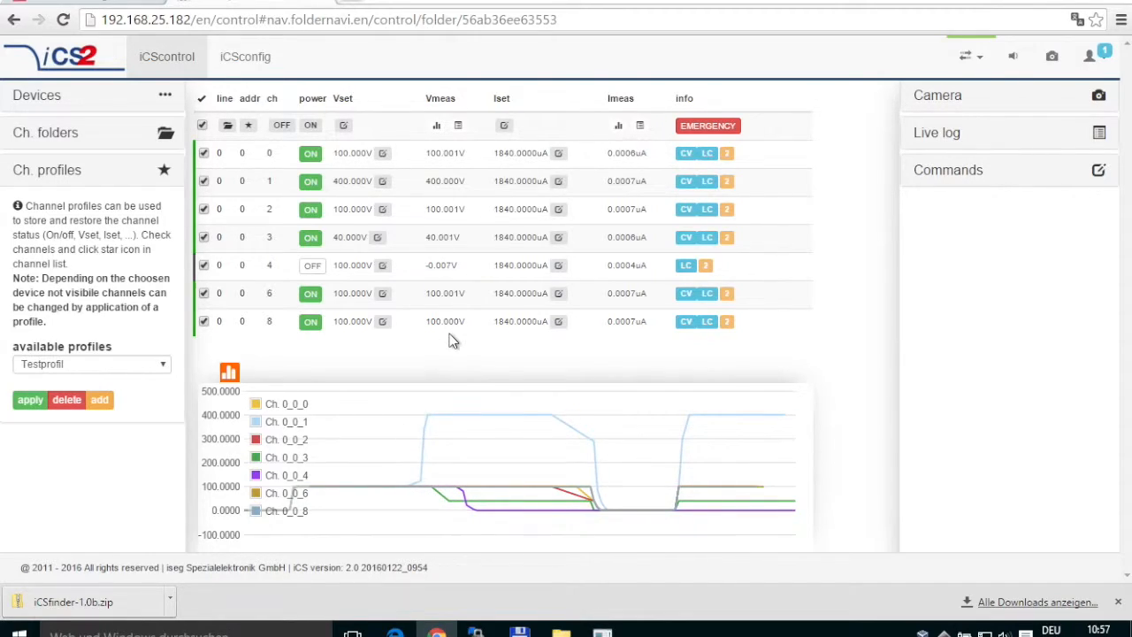
click(204, 128)
click(204, 153)
click(205, 181)
click(204, 209)
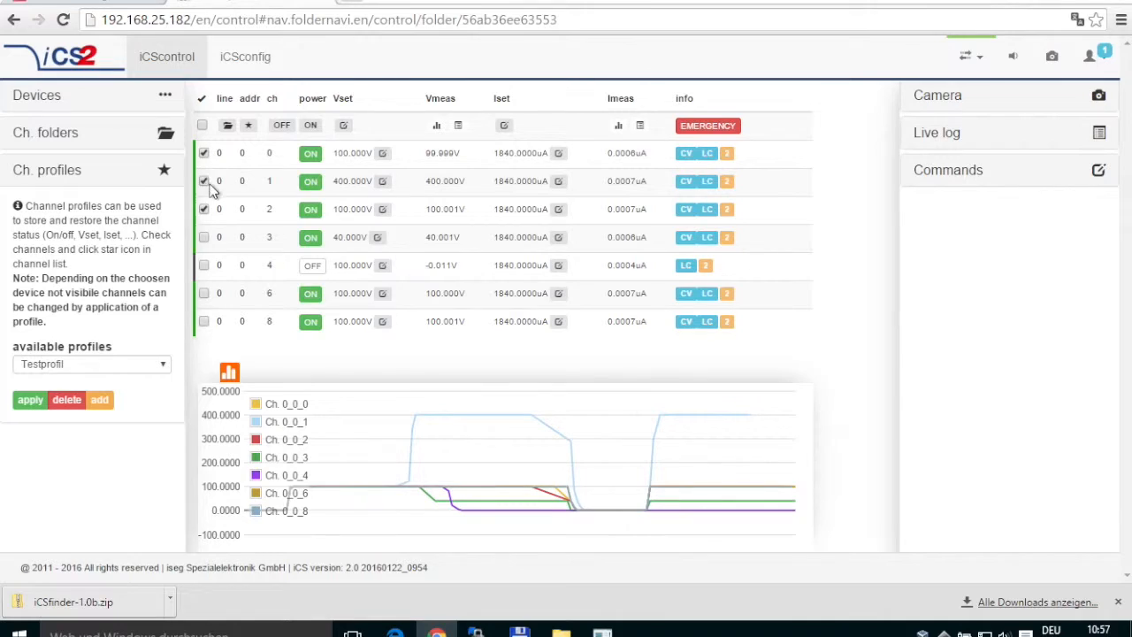
click(435, 125)
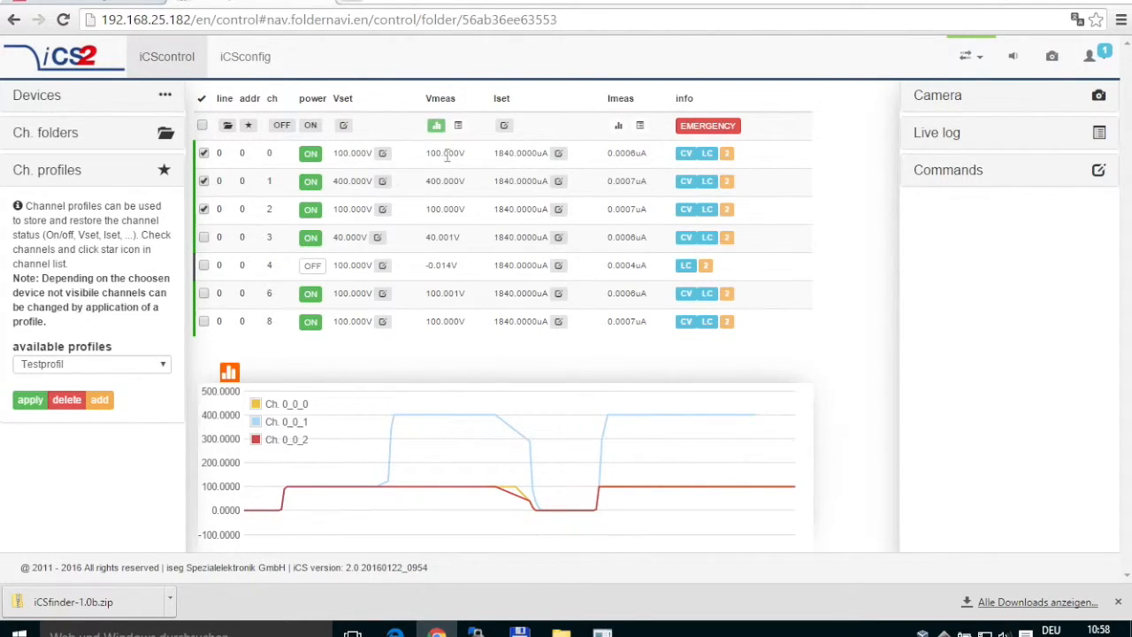
Chart the measured currents of channels 0–2, then close the chart panel.
click(620, 127)
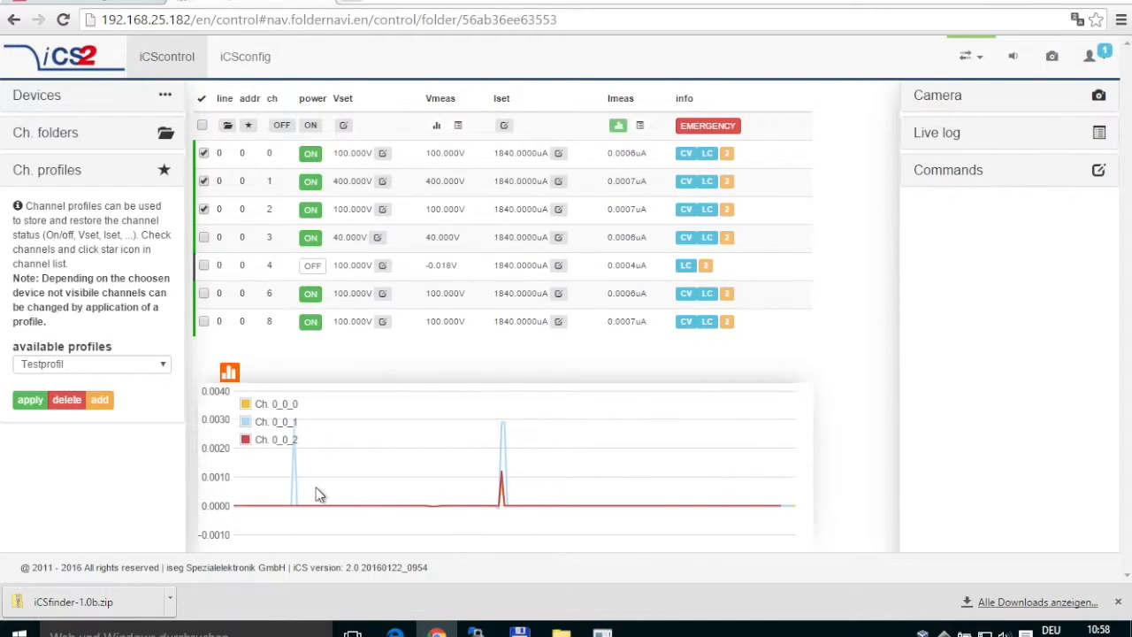
click(227, 374)
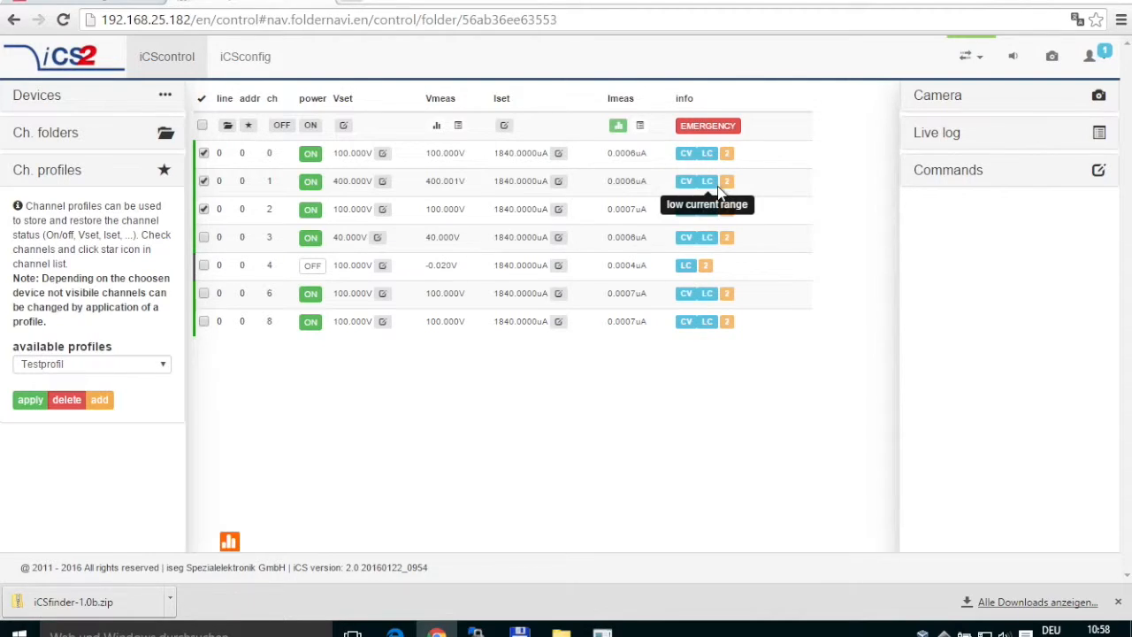
Open the live log filtered to measured voltages of channels 1 and 2.
click(950, 139)
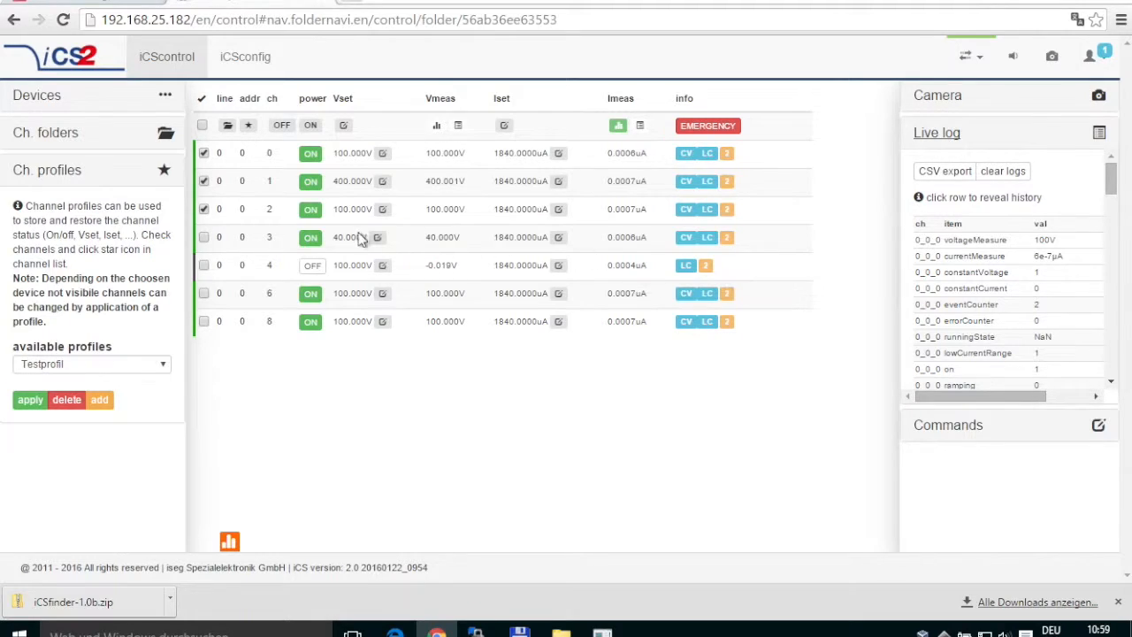
click(204, 155)
click(204, 181)
click(204, 209)
click(205, 183)
click(459, 128)
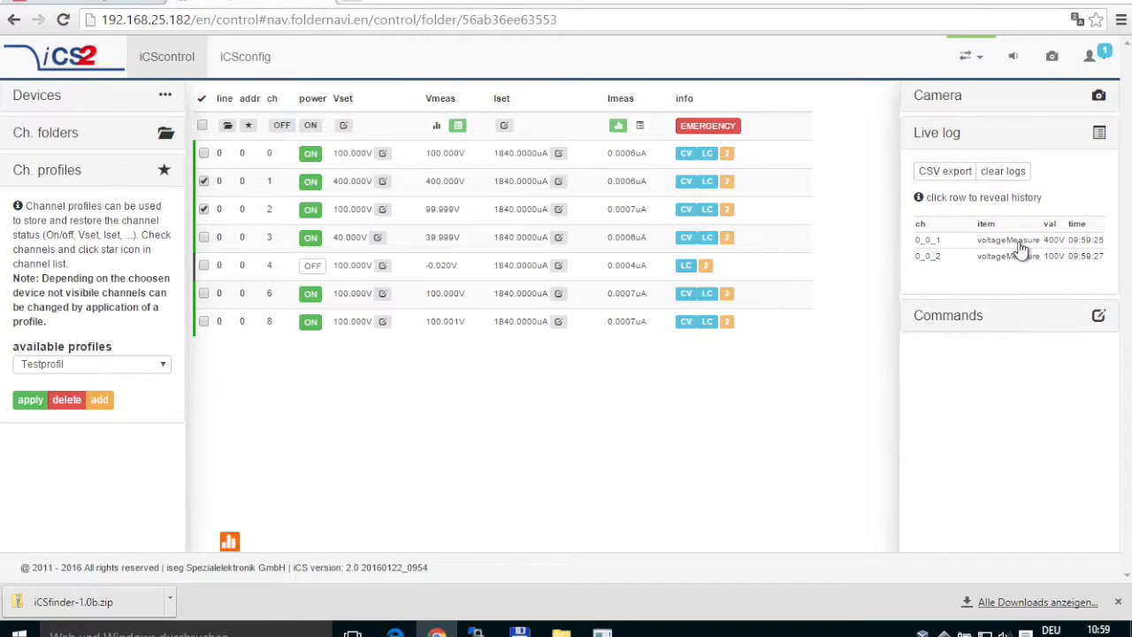
View and close the voltage histories of channels 0_0_1 and 0_0_2.
click(932, 243)
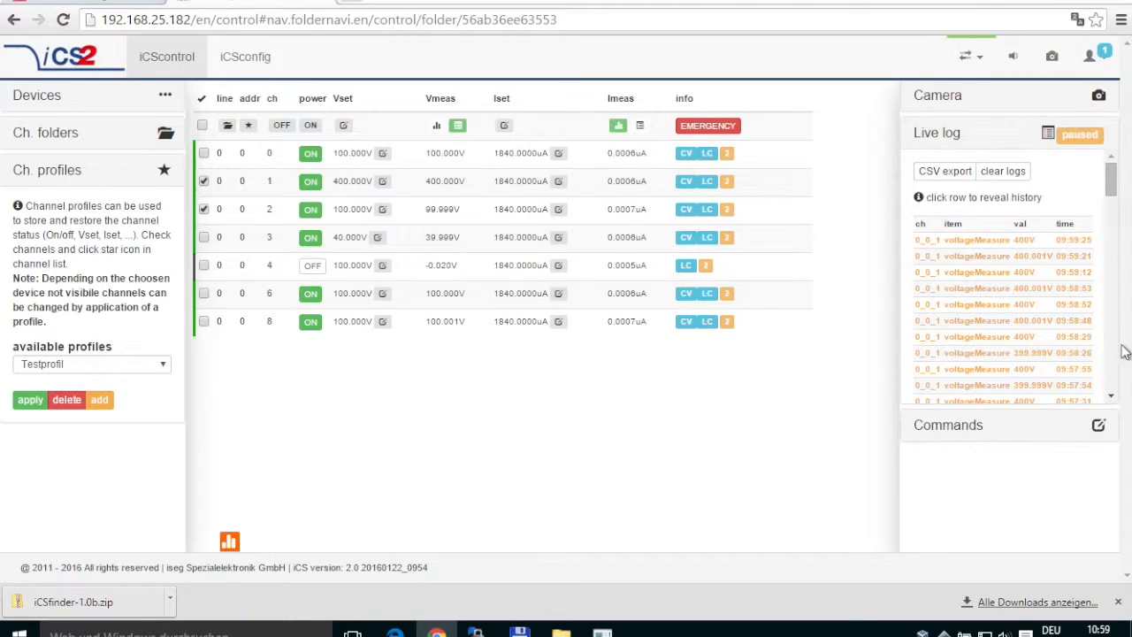
click(1116, 181)
mouse_move(1113, 184)
mouse_down()
mouse_move(1097, 455)
mouse_move(1115, 261)
mouse_move(1106, 175)
mouse_up()
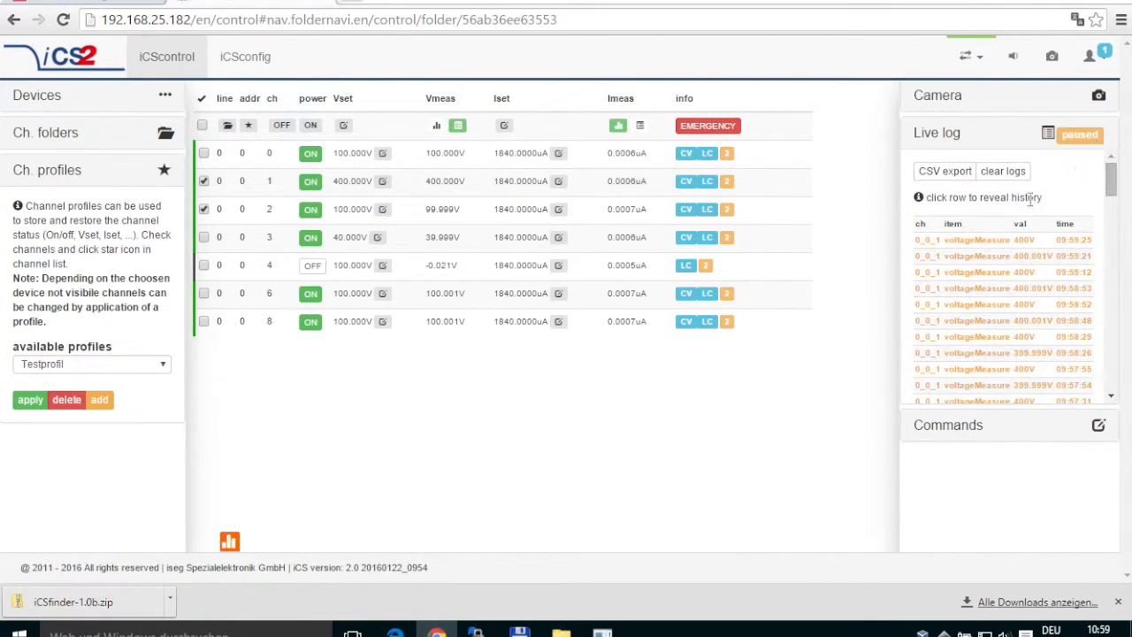
click(935, 241)
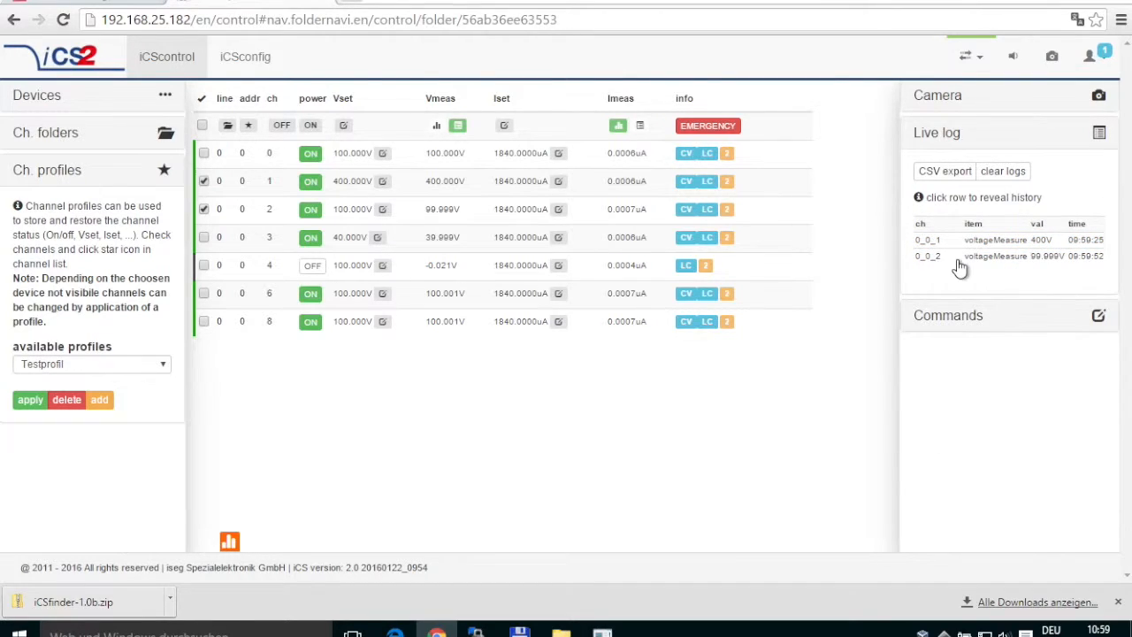
click(962, 257)
drag(1115, 190, 1106, 174)
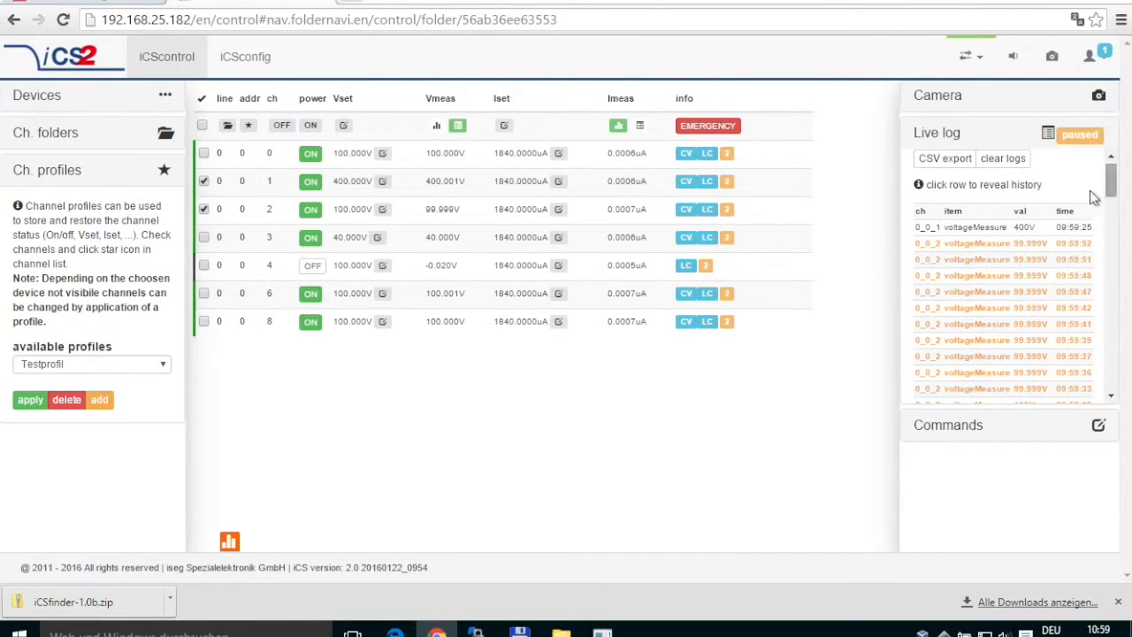
click(955, 257)
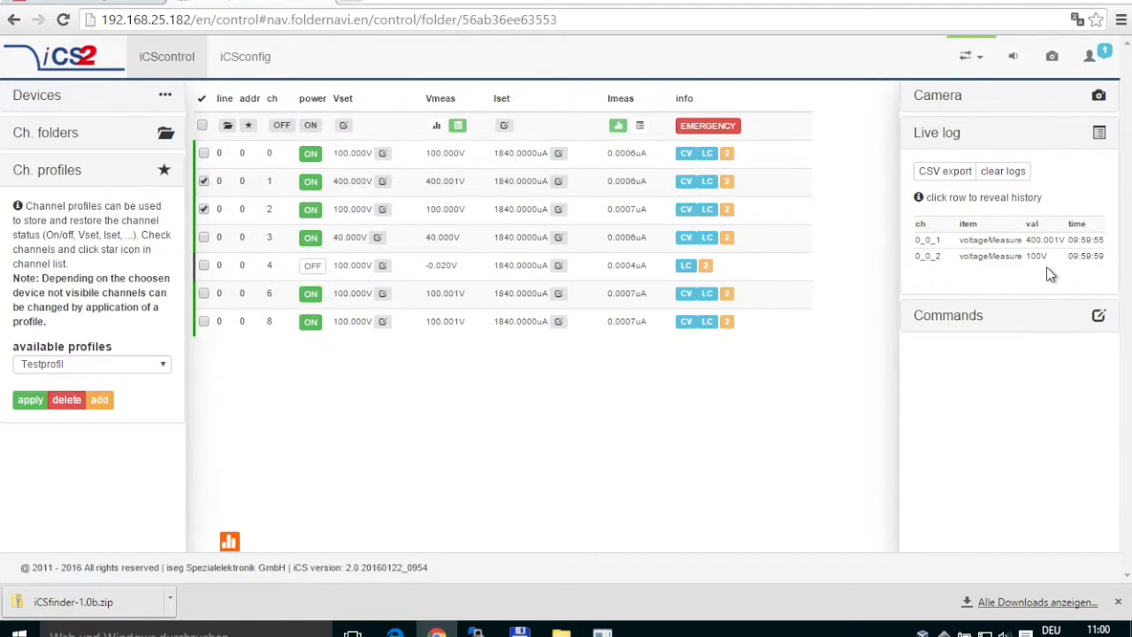
Export the live log as an iCSexport CSV file and open it in LibreOffice.
click(930, 174)
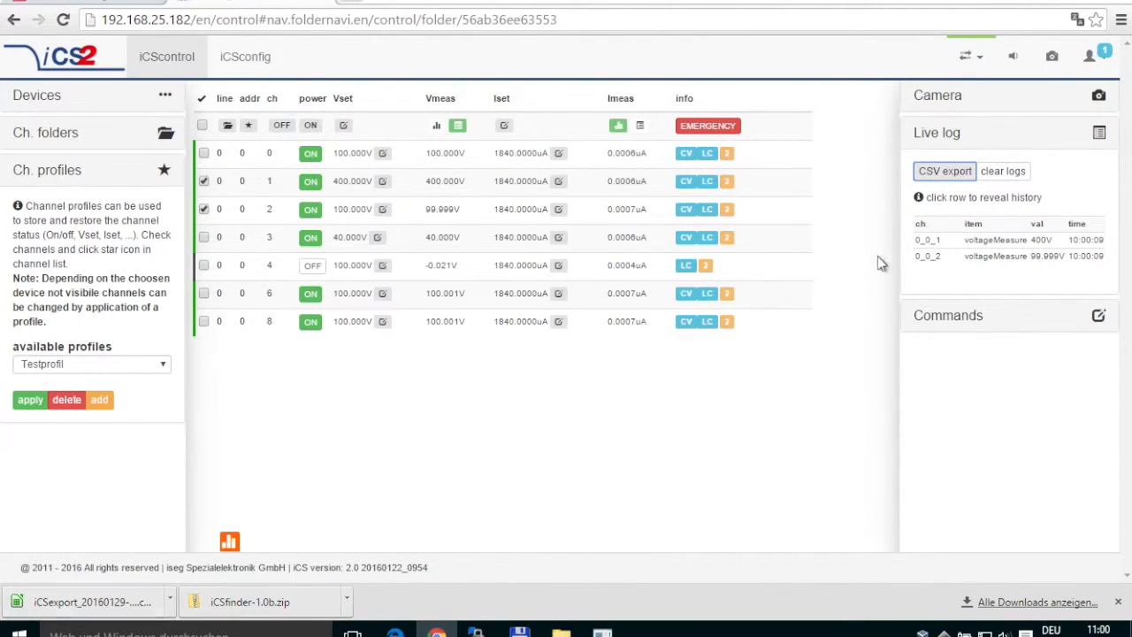
click(146, 605)
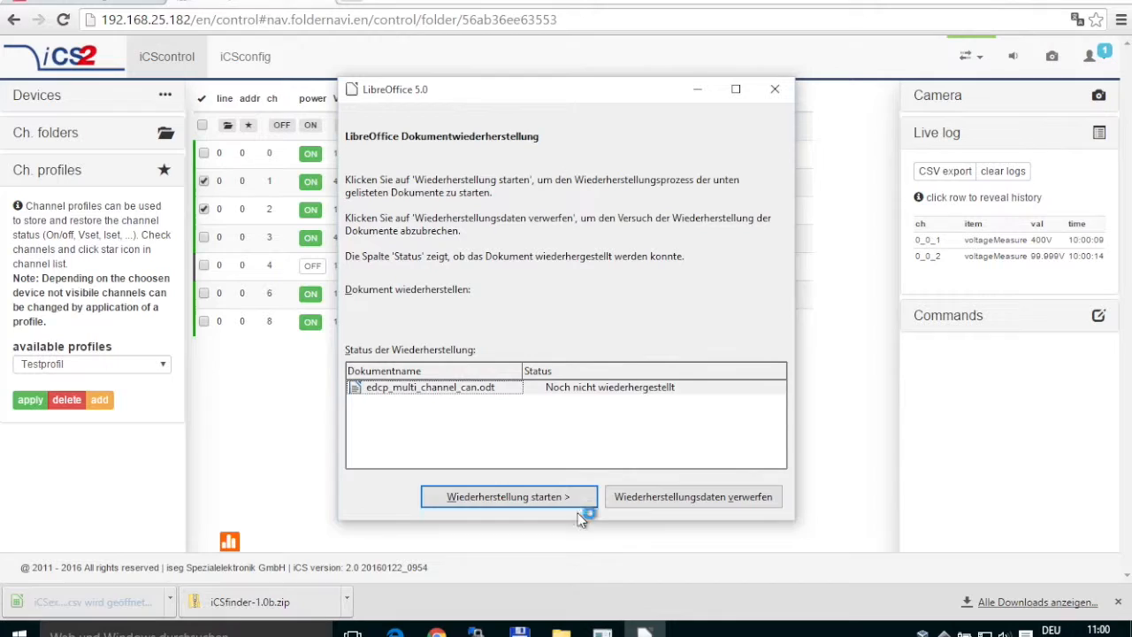
Discard the old recovery data and import iCSexport_20160129-110008.csv with the default settings.
click(622, 498)
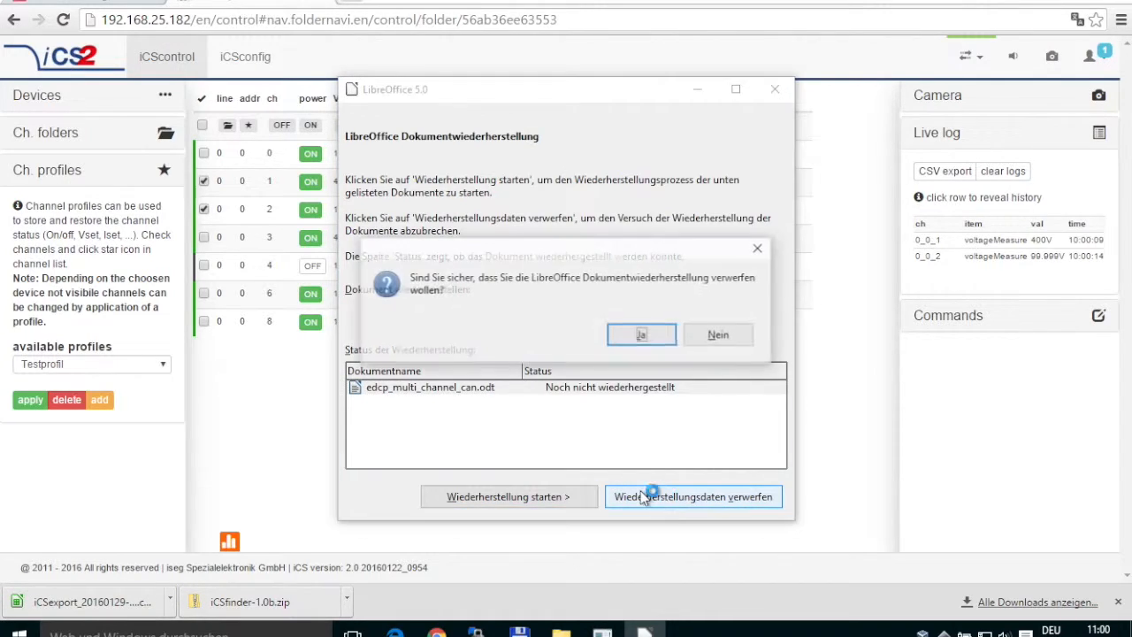
click(653, 337)
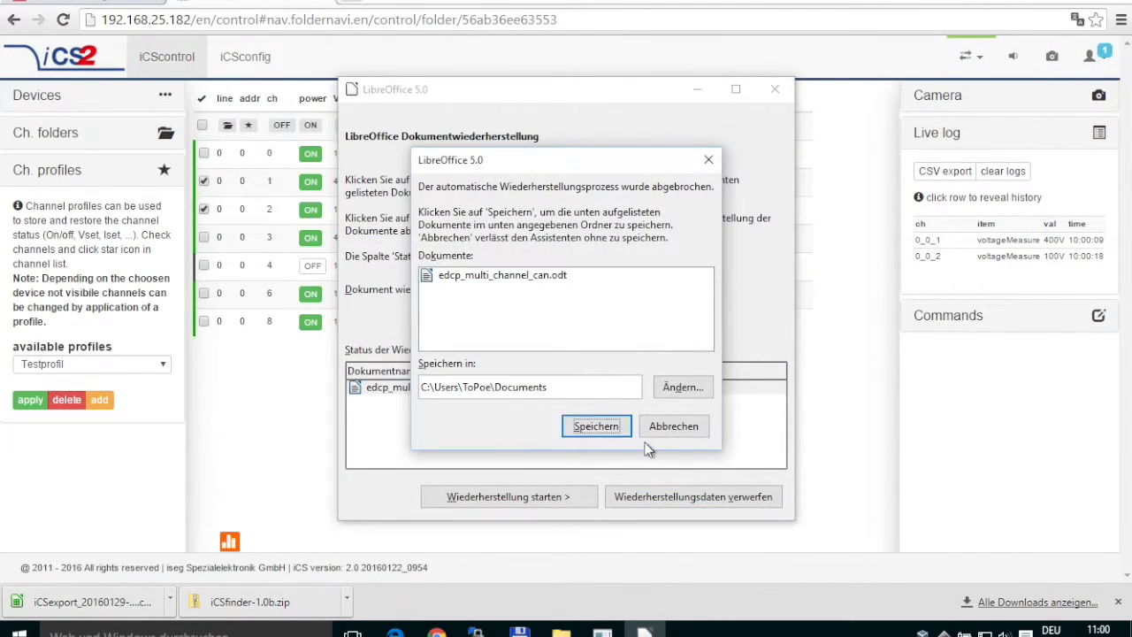
click(669, 428)
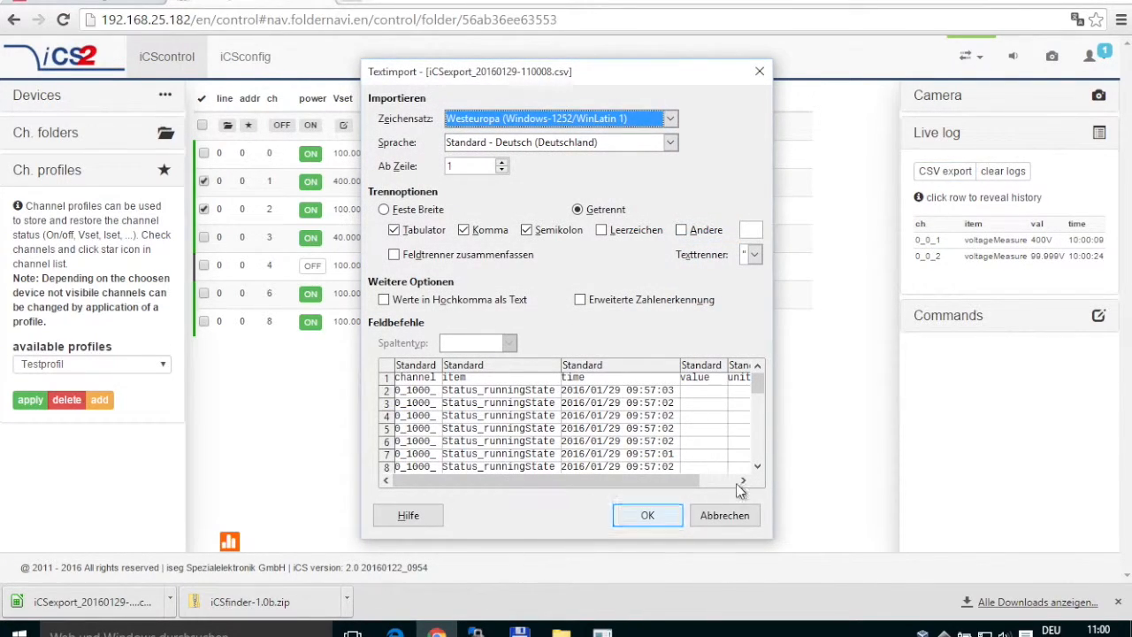
click(650, 515)
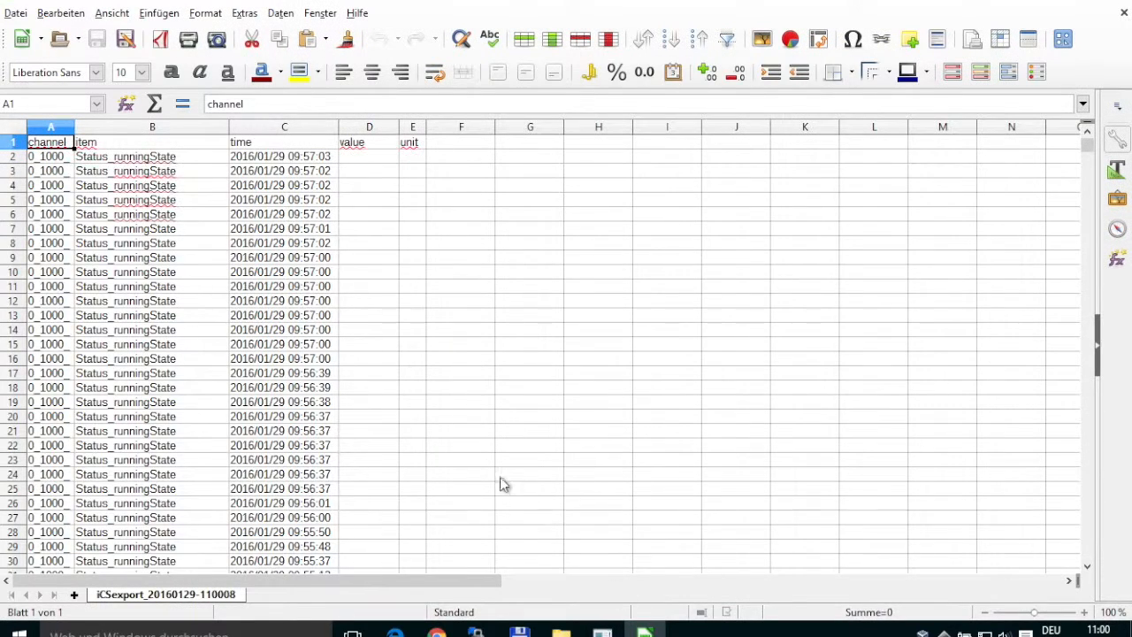
Widen columns A and B to read the channel names, then close Calc without saving.
click(69, 127)
drag(70, 127, 121, 127)
drag(277, 128, 280, 128)
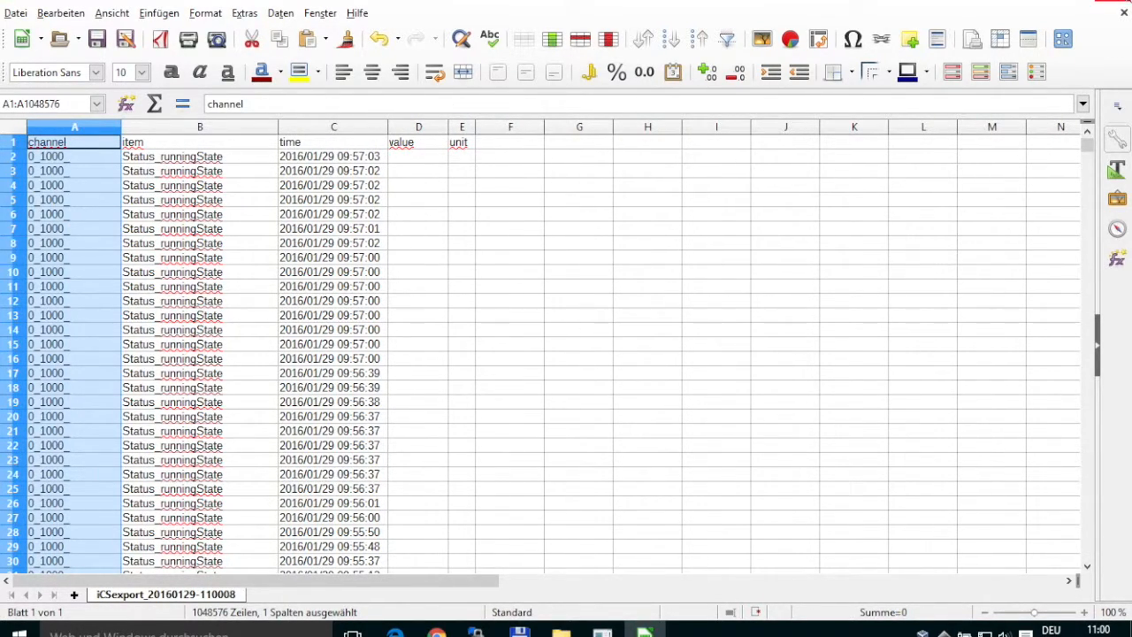
click(1113, 3)
click(570, 350)
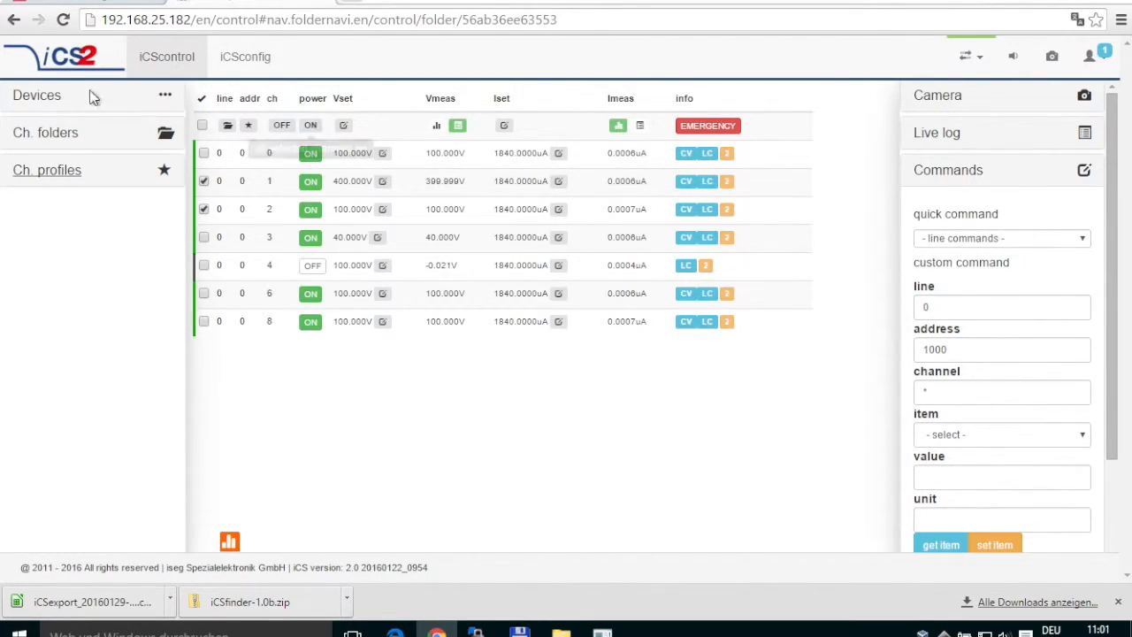
Show the Master controller's devices, expand the custom command form, and list the predefined quick commands.
click(37, 97)
click(37, 131)
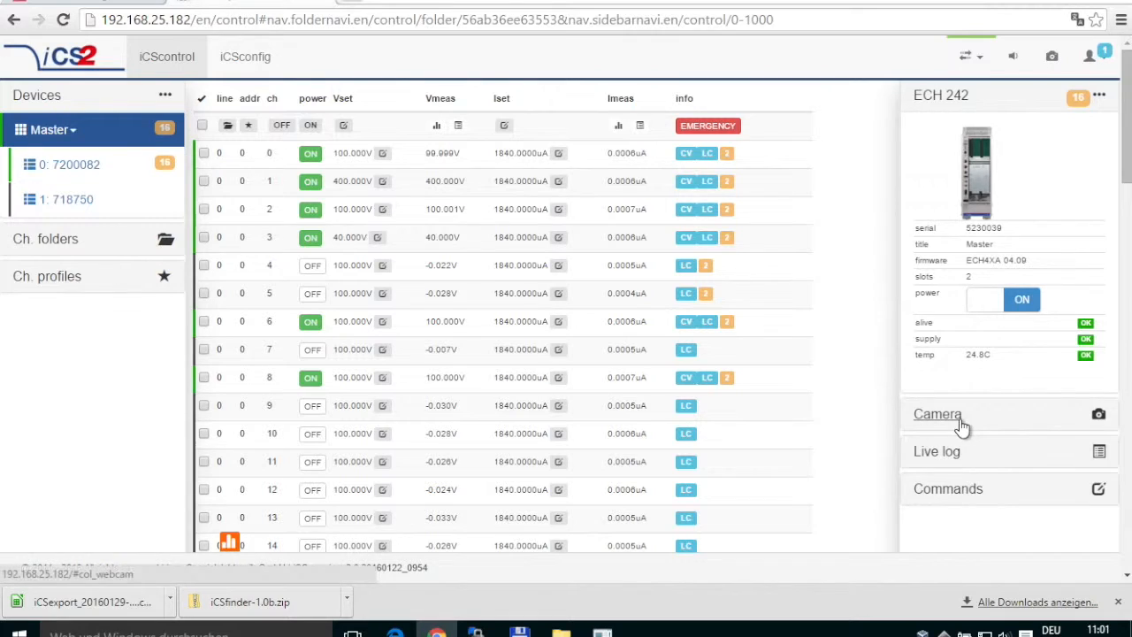
click(967, 498)
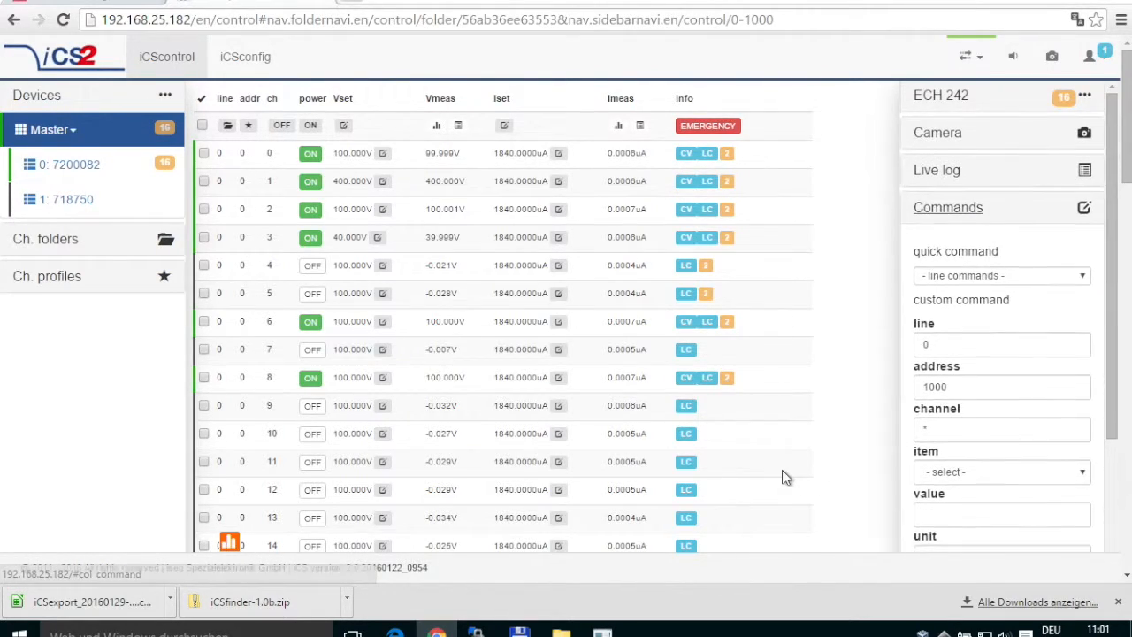
drag(1115, 191, 1093, 225)
click(976, 368)
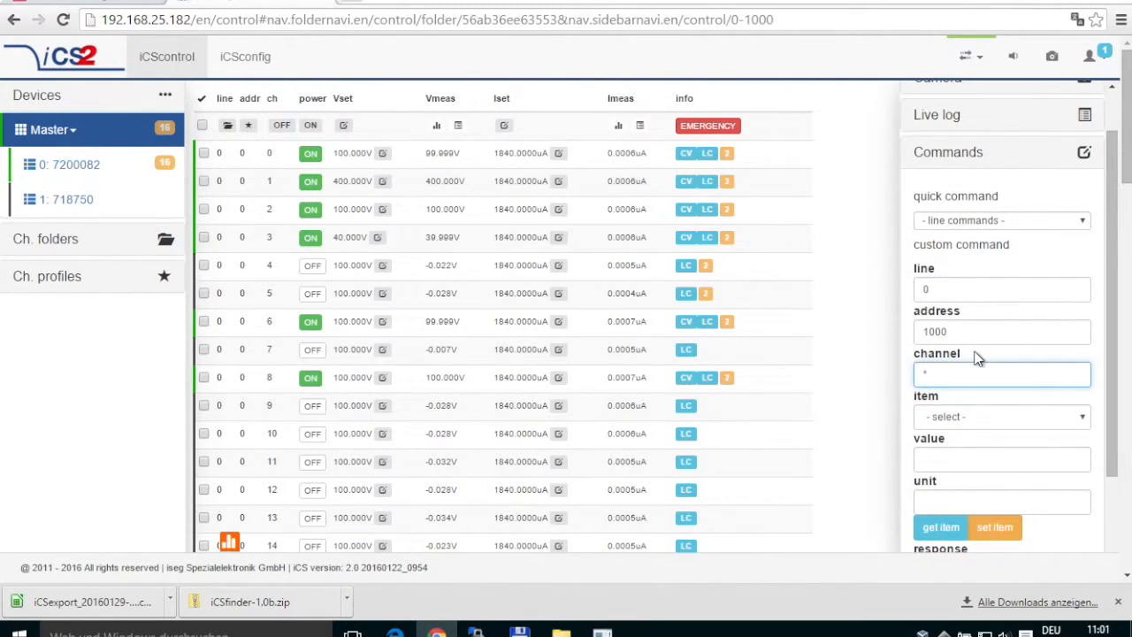
click(1006, 223)
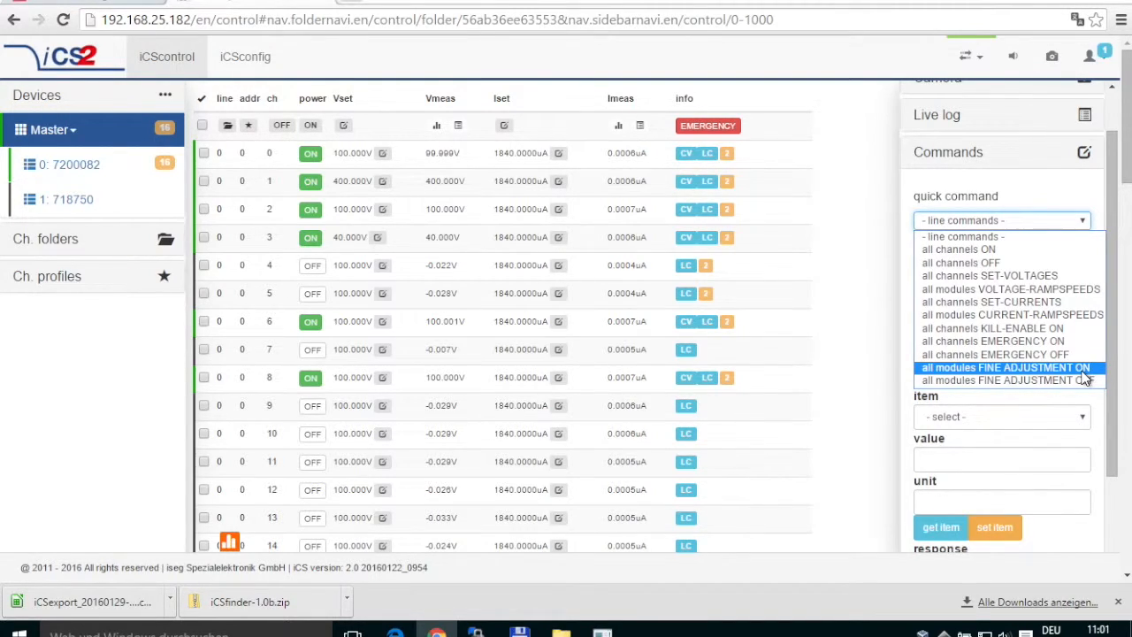
Dismiss the quick command list and target the custom command at address 0, channel 5.
click(1028, 404)
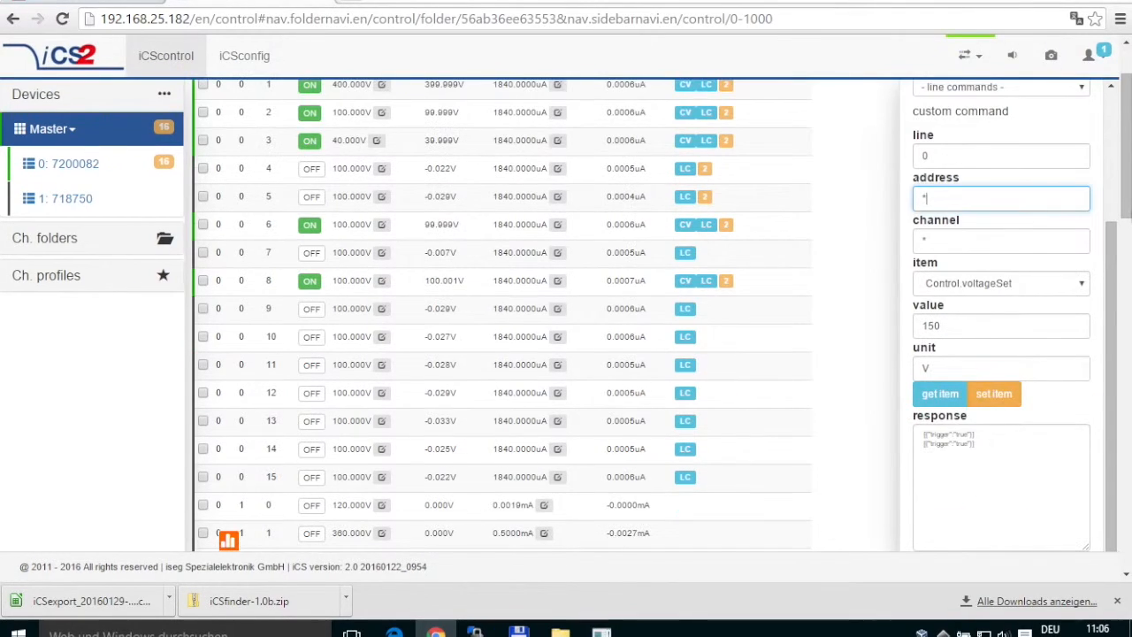
scroll(1116, 202, up, 1)
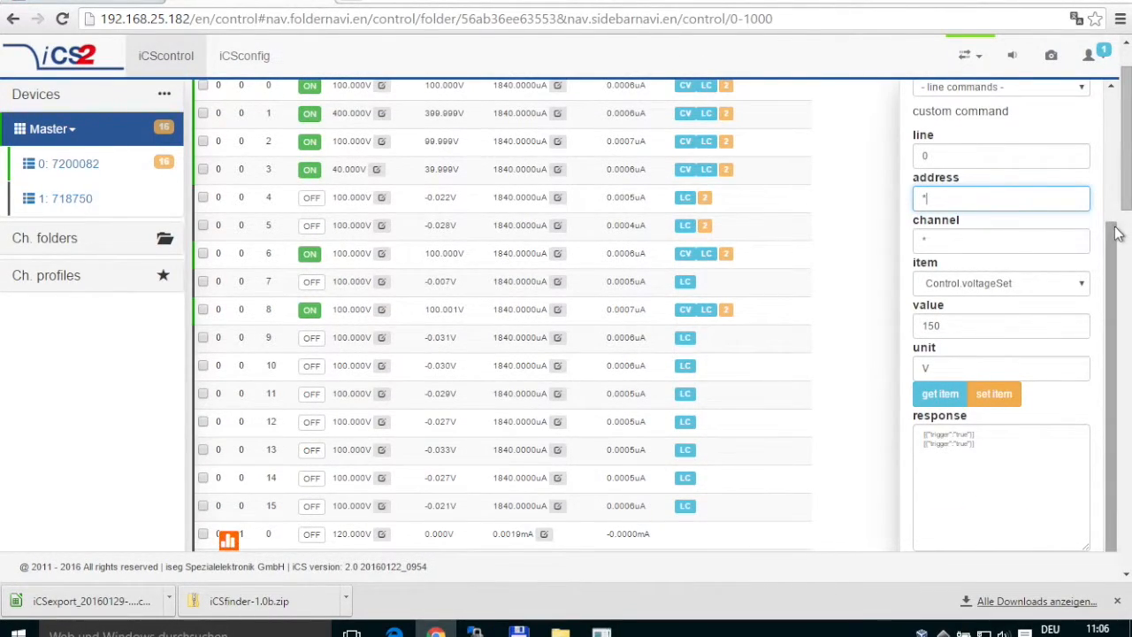
scroll(1116, 202, up, 1)
drag(1116, 201, 1116, 127)
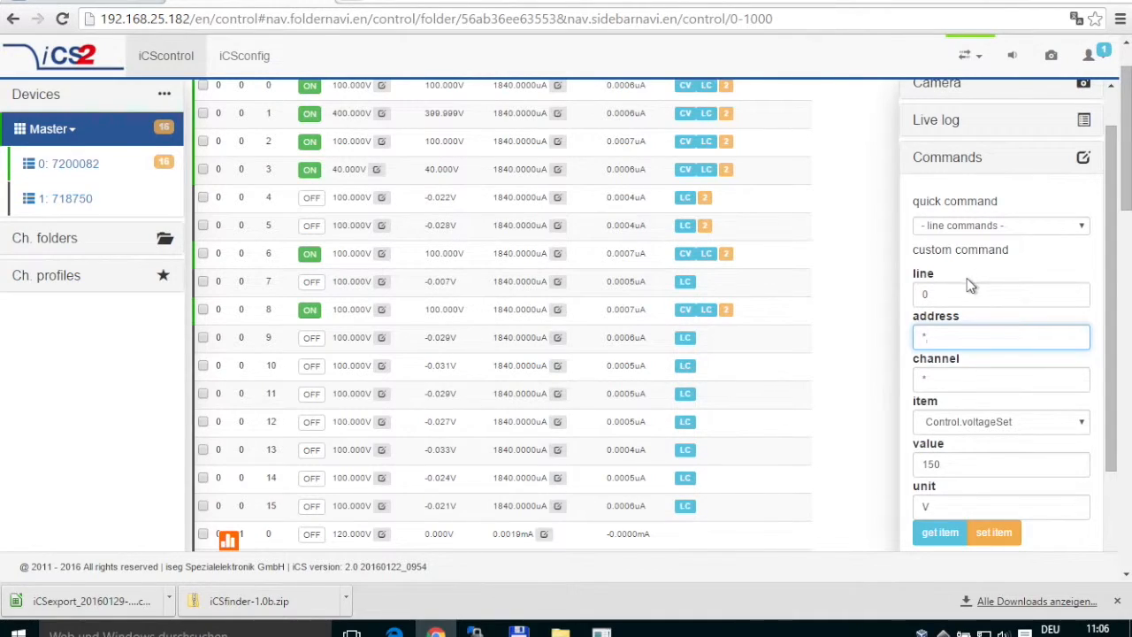
double_click(941, 342)
double_click(920, 378)
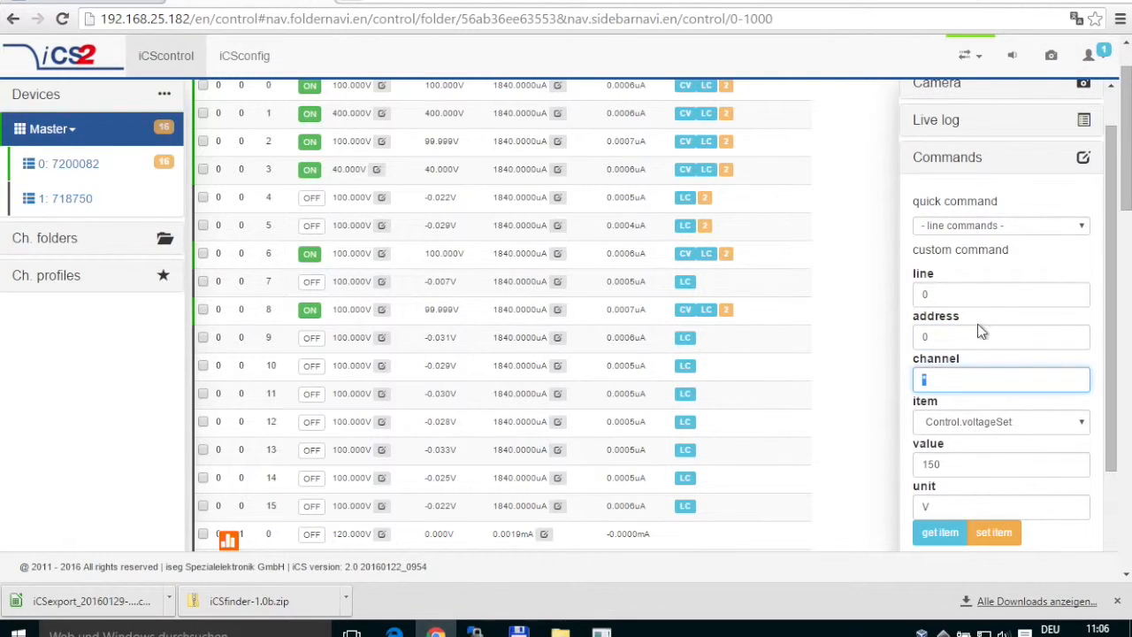
text(5)
scroll(1111, 114, up, 1)
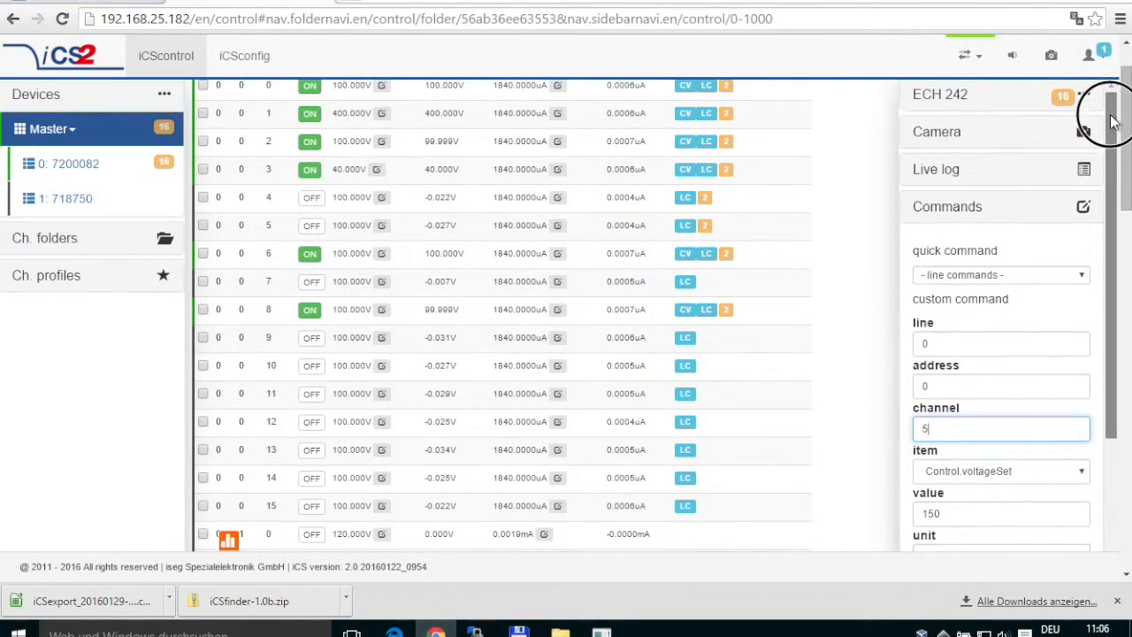
scroll(821, 174, up, 1)
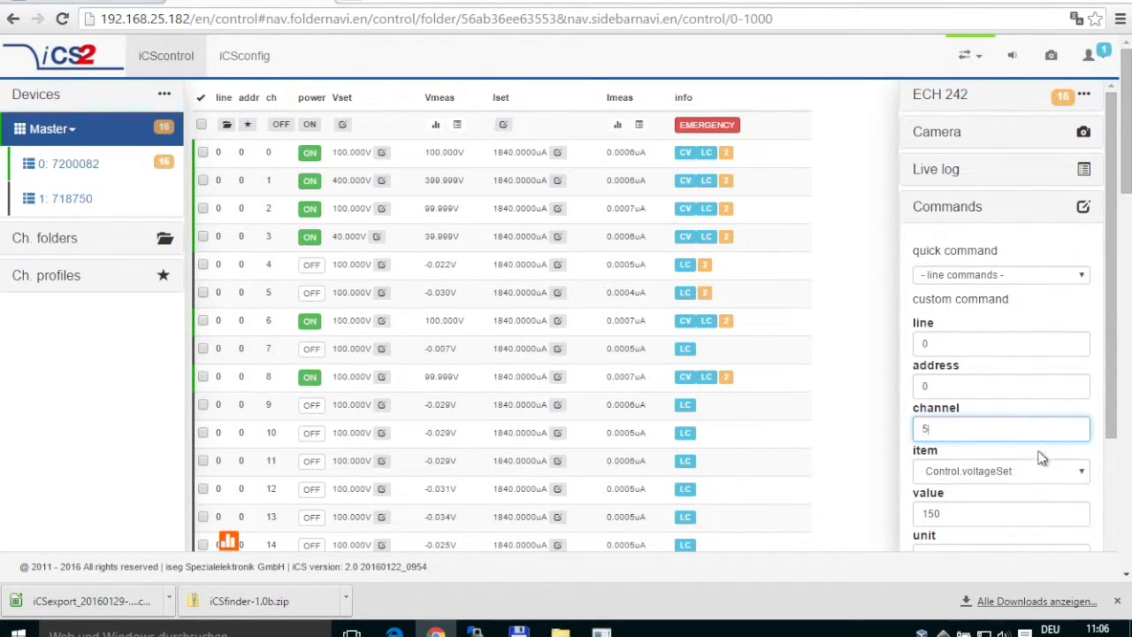
drag(1109, 412, 1065, 471)
Send Control.voltageSet with 150 V and check that channel 5's Vset reads 150.000 V.
click(978, 339)
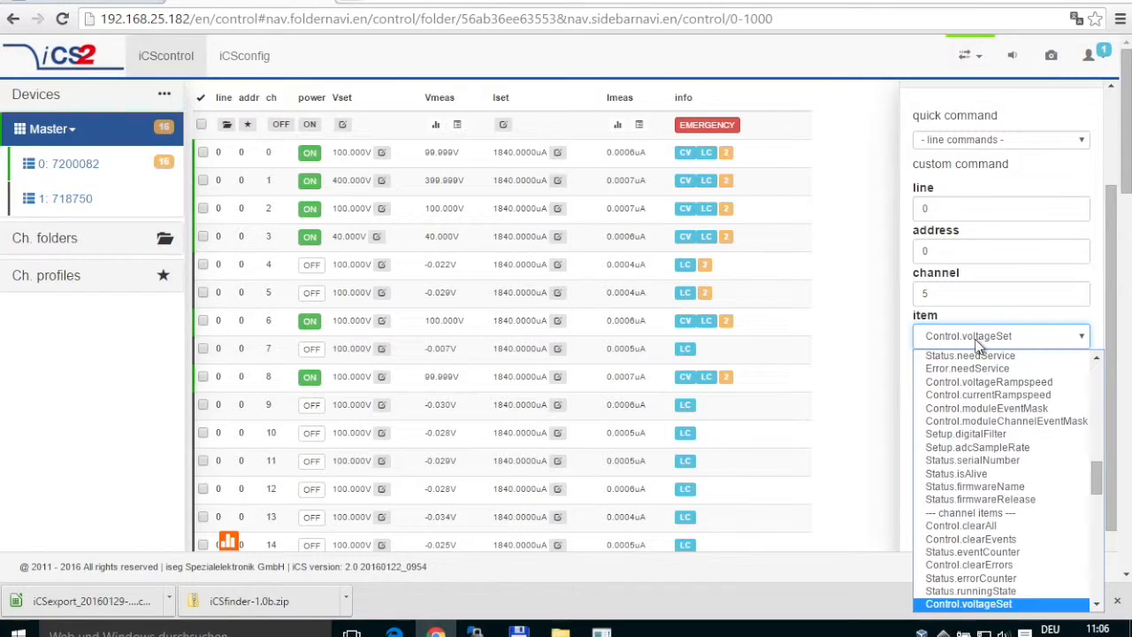
click(991, 605)
double_click(933, 378)
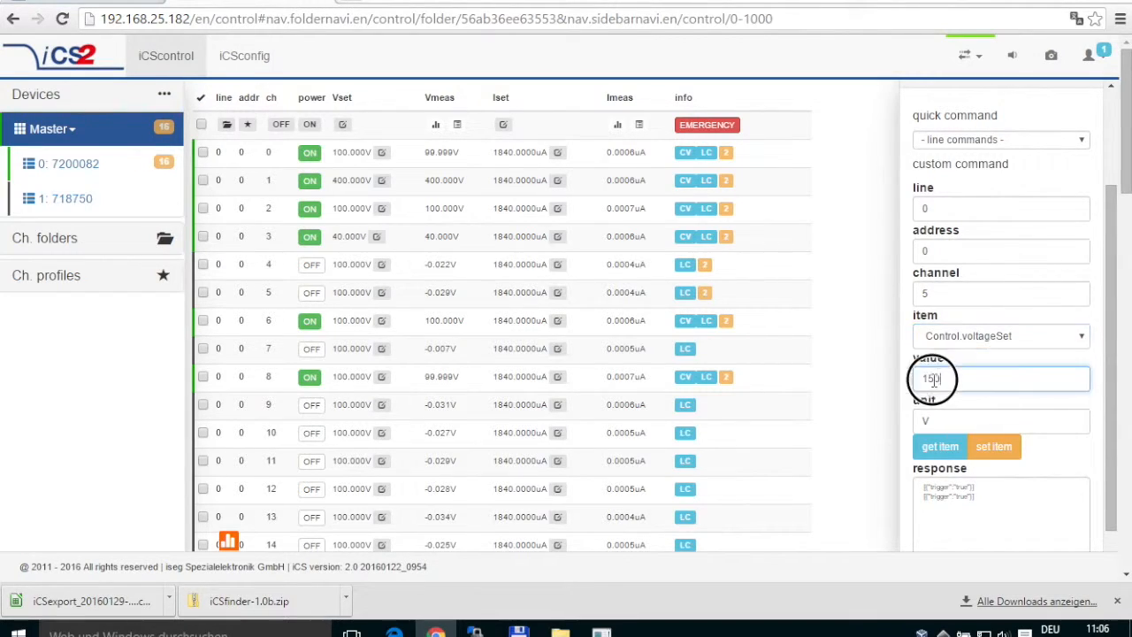
double_click(916, 423)
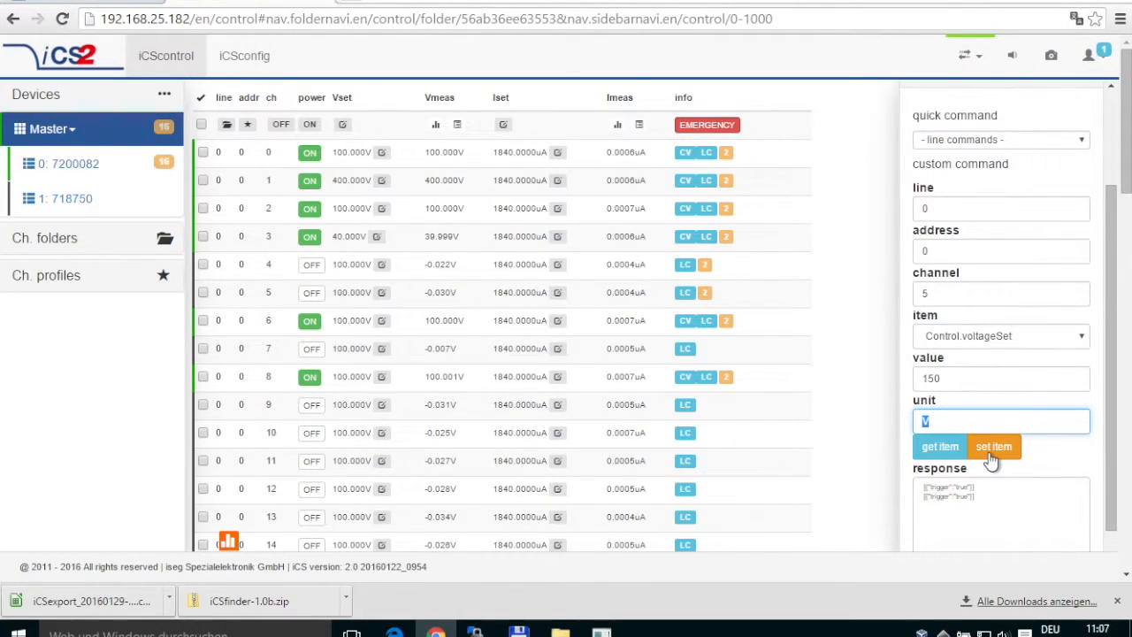
click(993, 448)
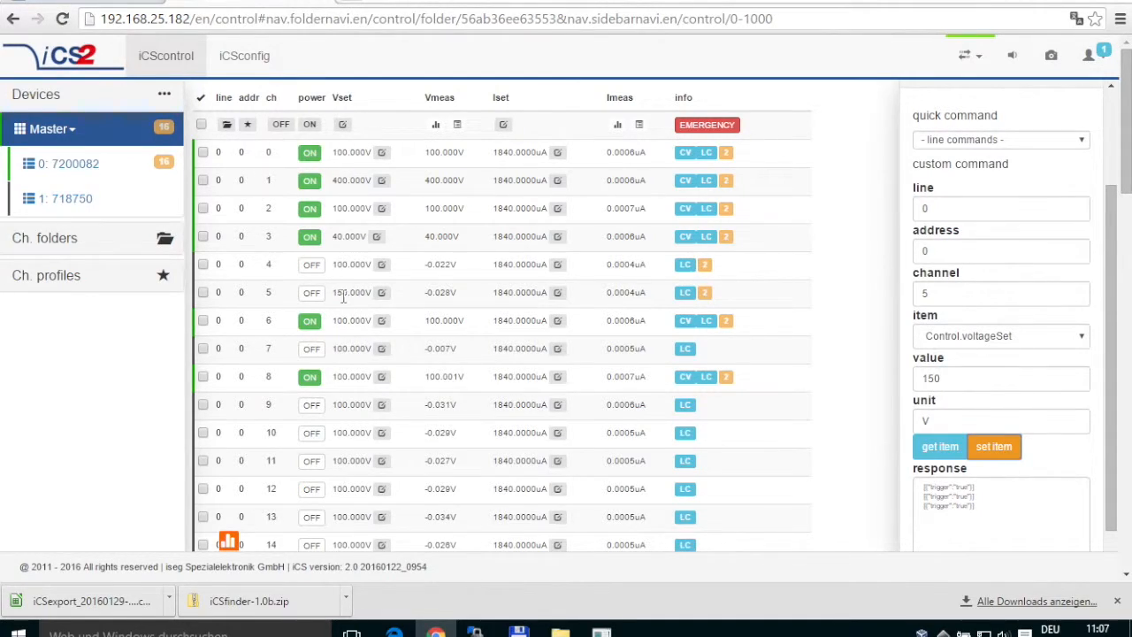
click(359, 294)
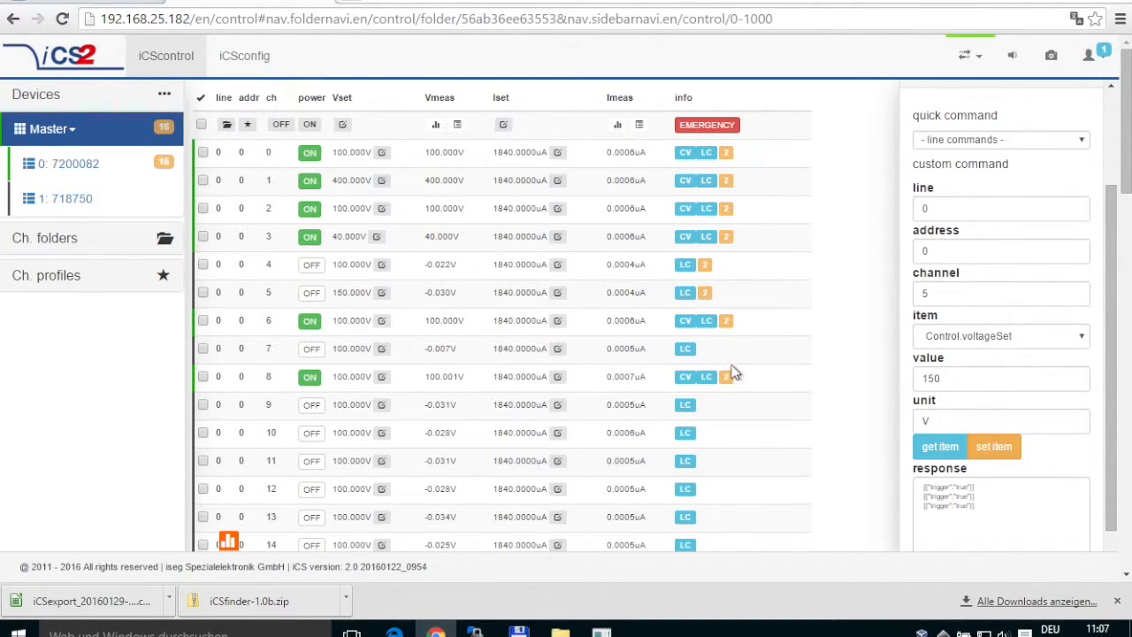
Set address and channel to the '*' wildcard and send 150 V to every channel.
double_click(953, 248)
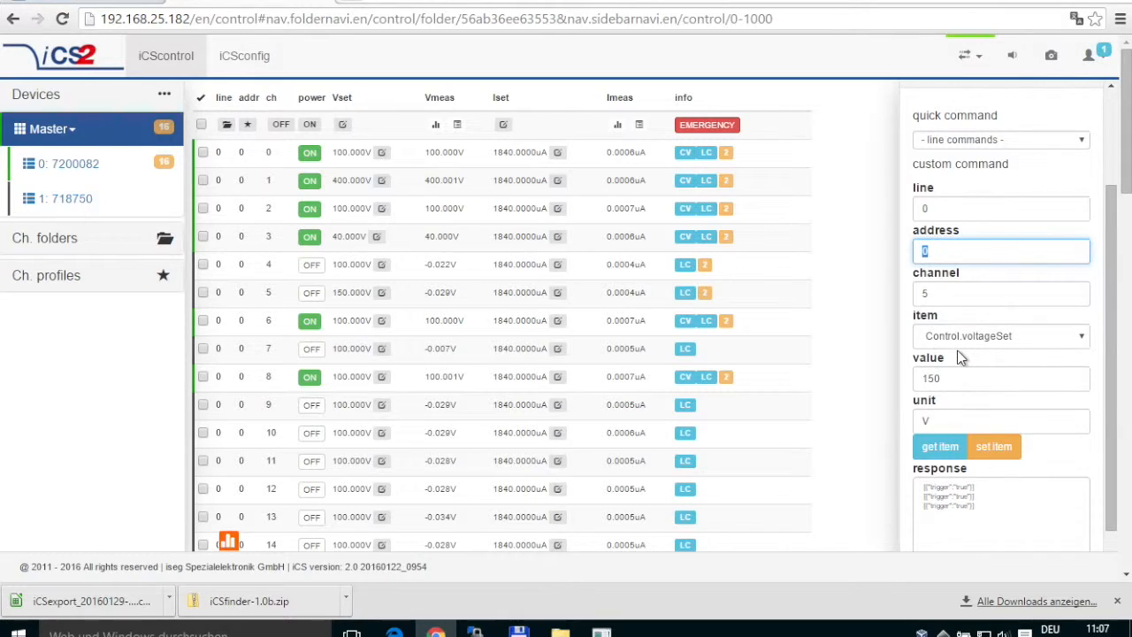
double_click(959, 294)
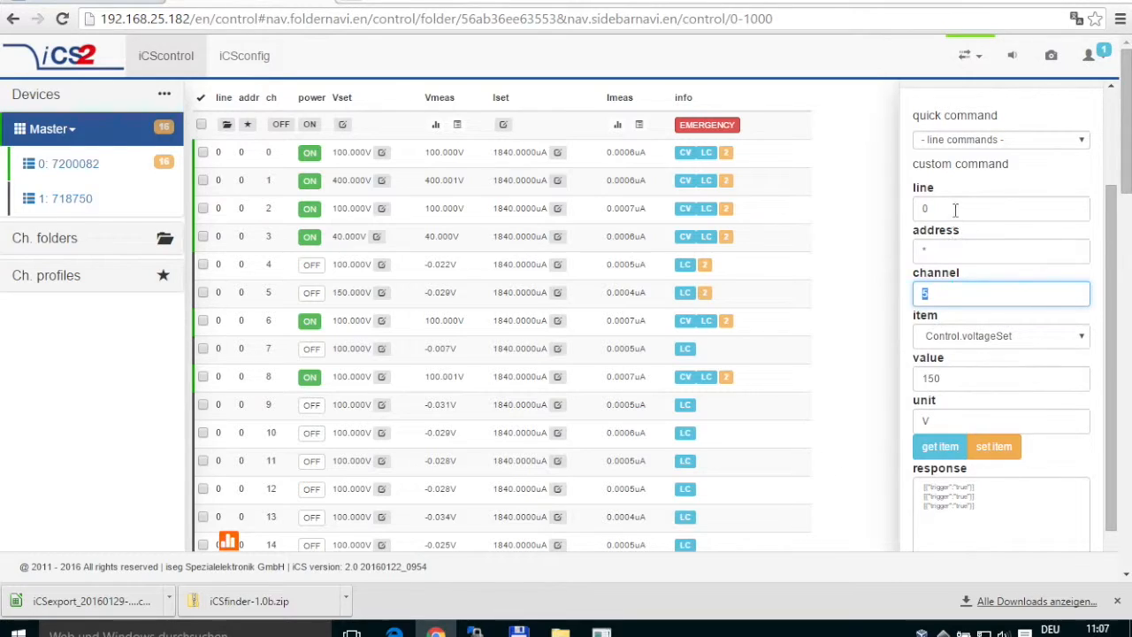
double_click(930, 251)
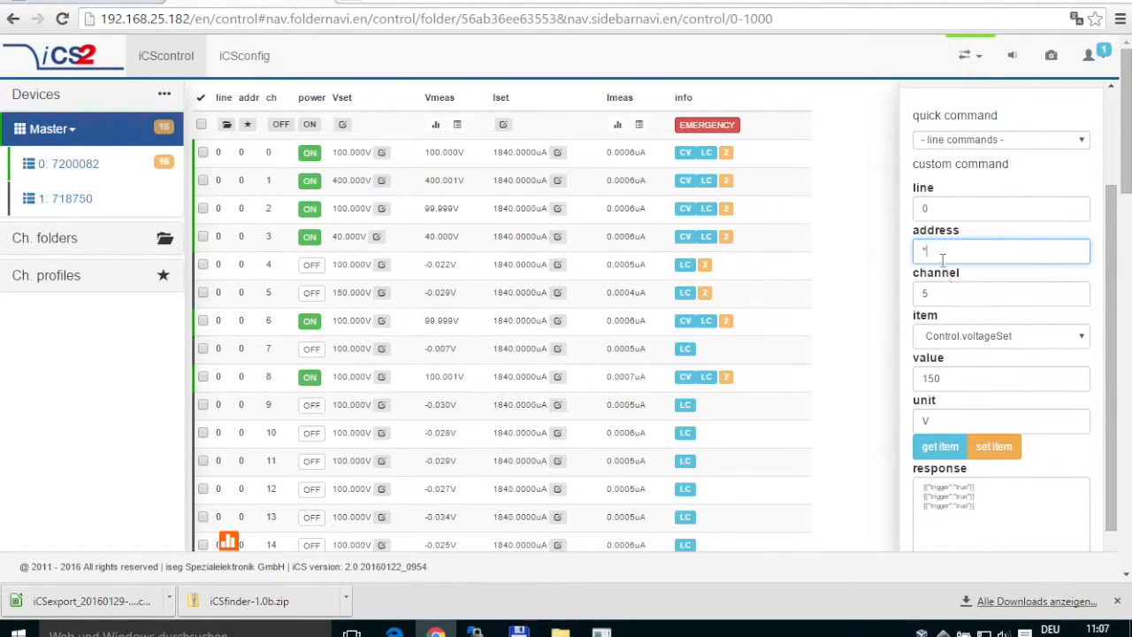
double_click(925, 292)
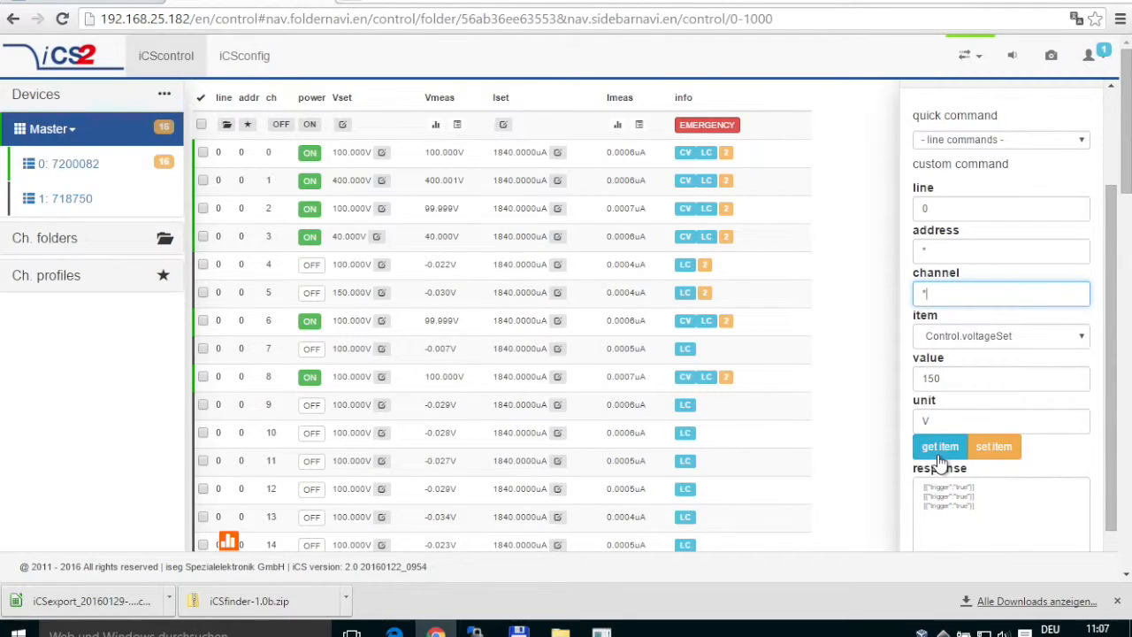
text(*)
click(992, 451)
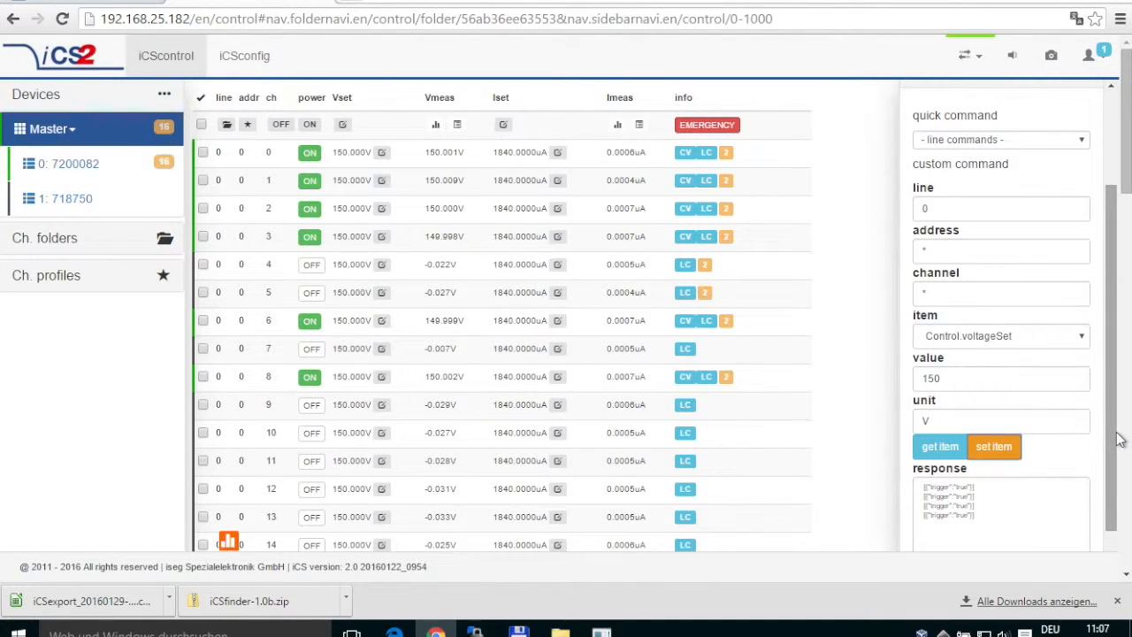
drag(1116, 437, 1115, 497)
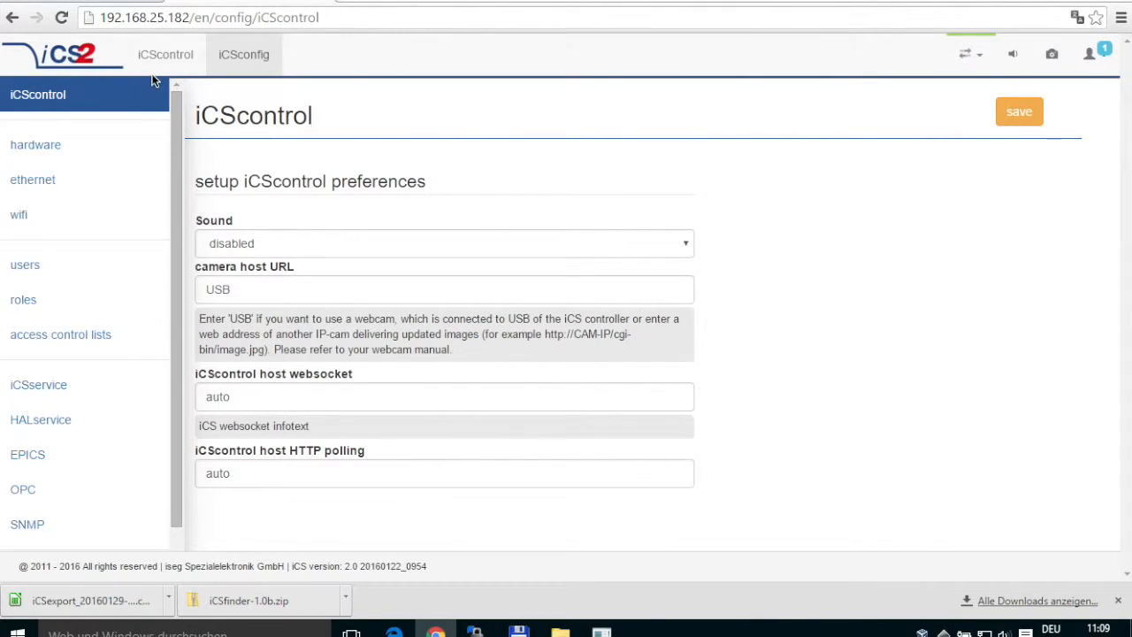
mouse_move(176, 101)
mouse_down()
mouse_move(176, 153)
mouse_move(177, 95)
mouse_up()
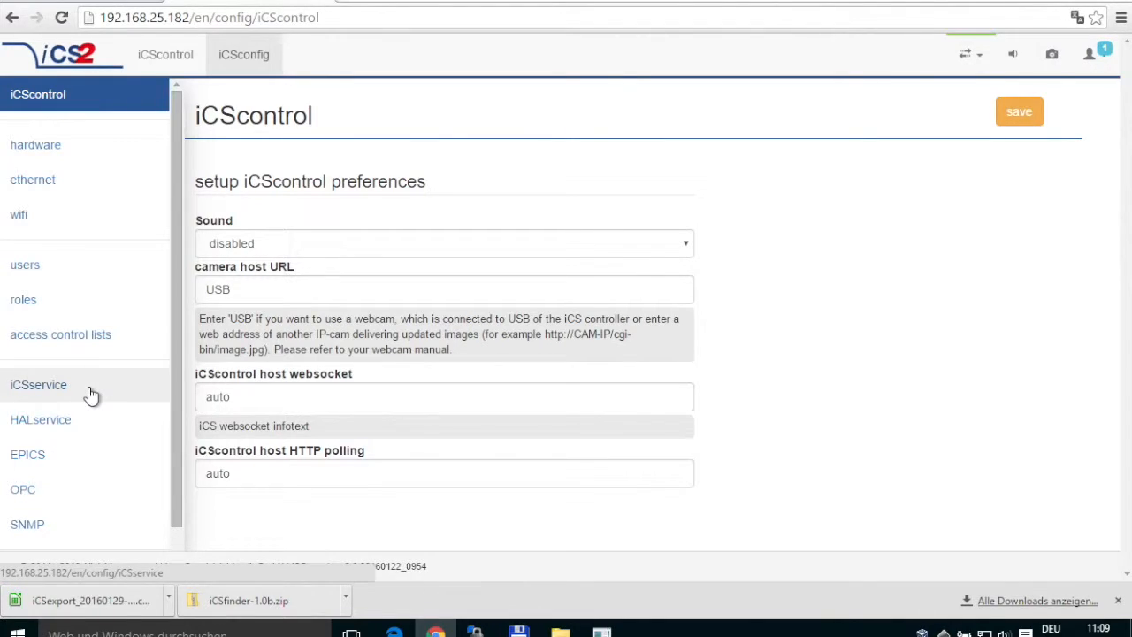
drag(175, 404, 159, 462)
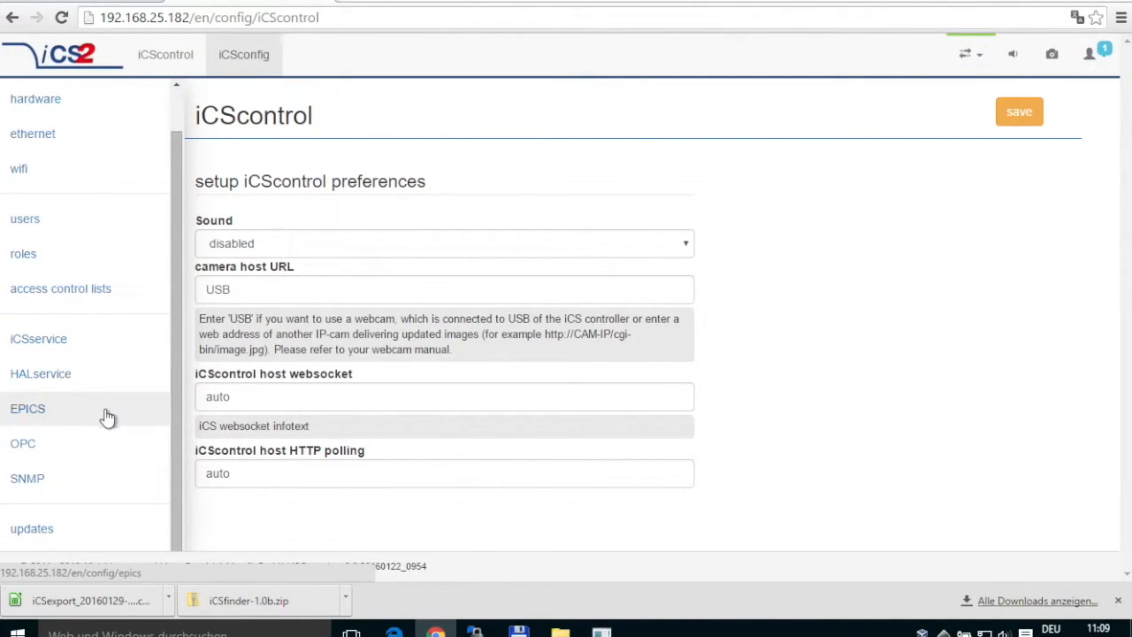
drag(179, 269, 168, 234)
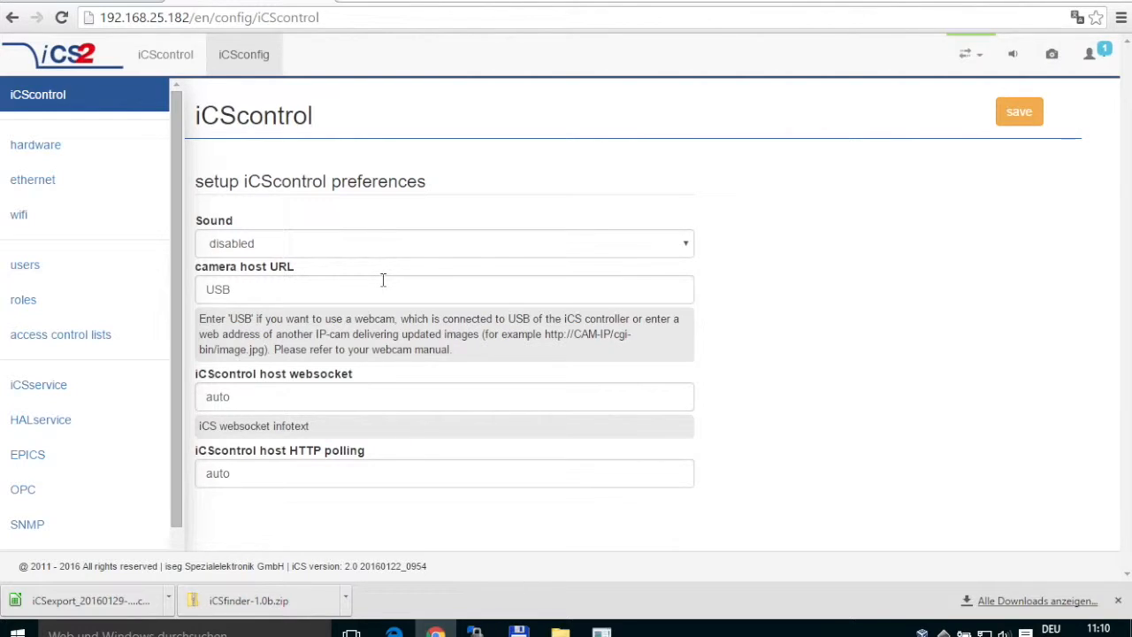
Open the hardware page and scroll through the Master controller's ECH 242 configuration details.
click(107, 152)
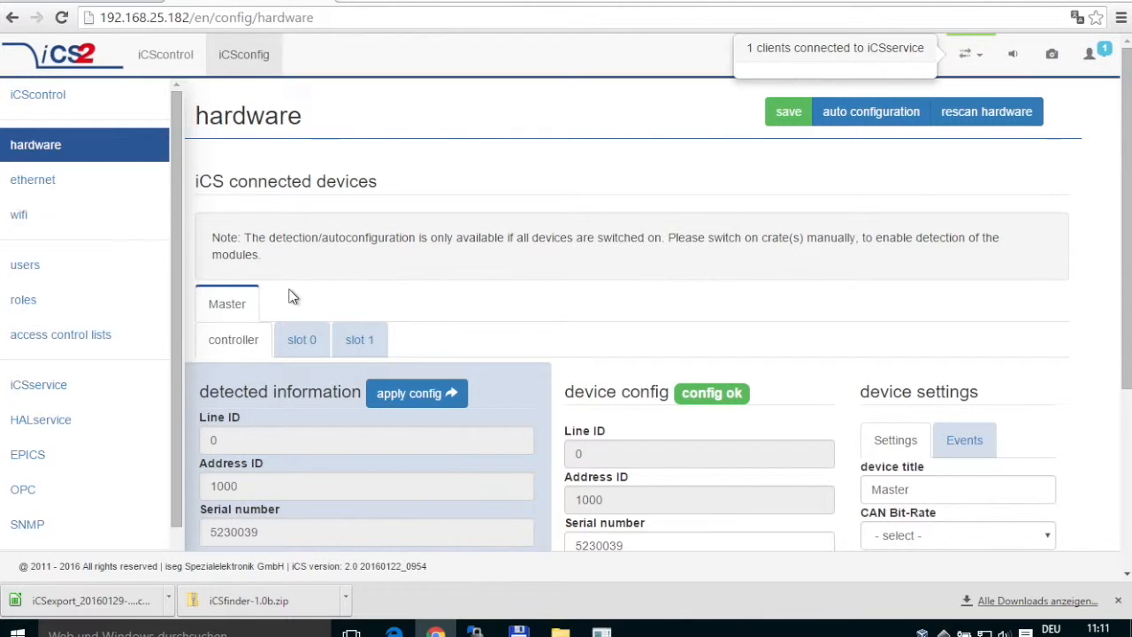
scroll(403, 291, down, 1)
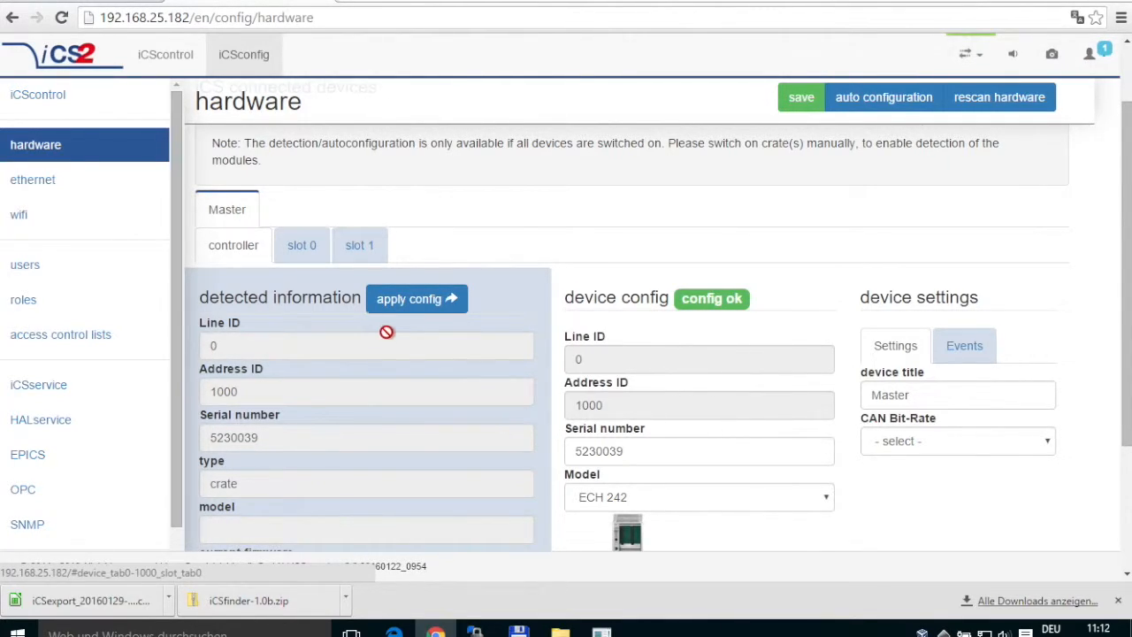
scroll(386, 331, down, 1)
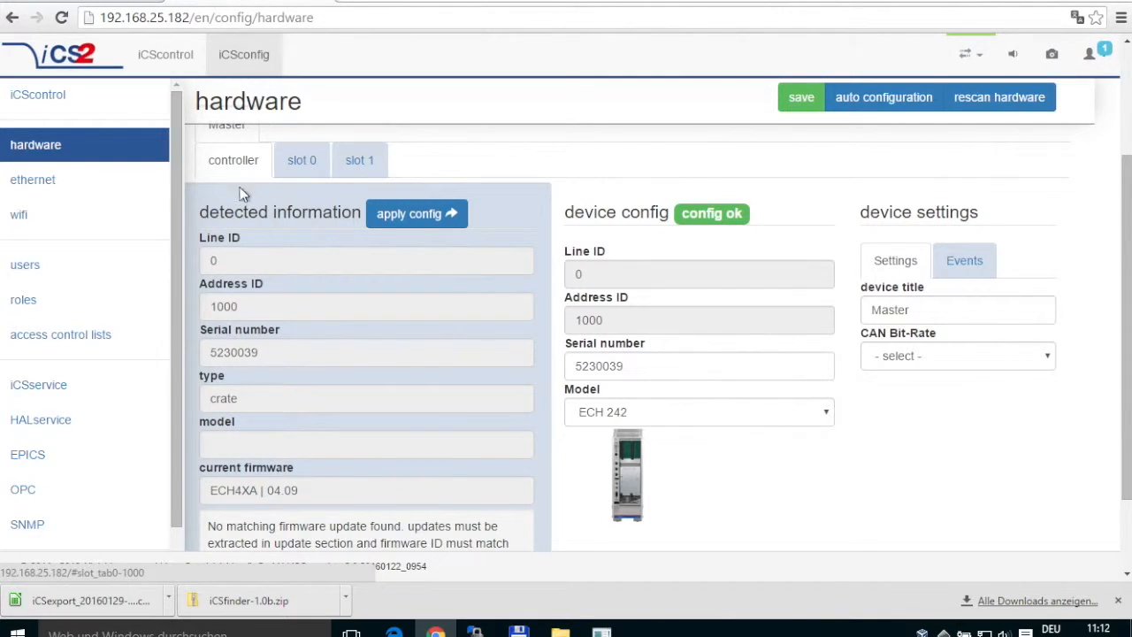
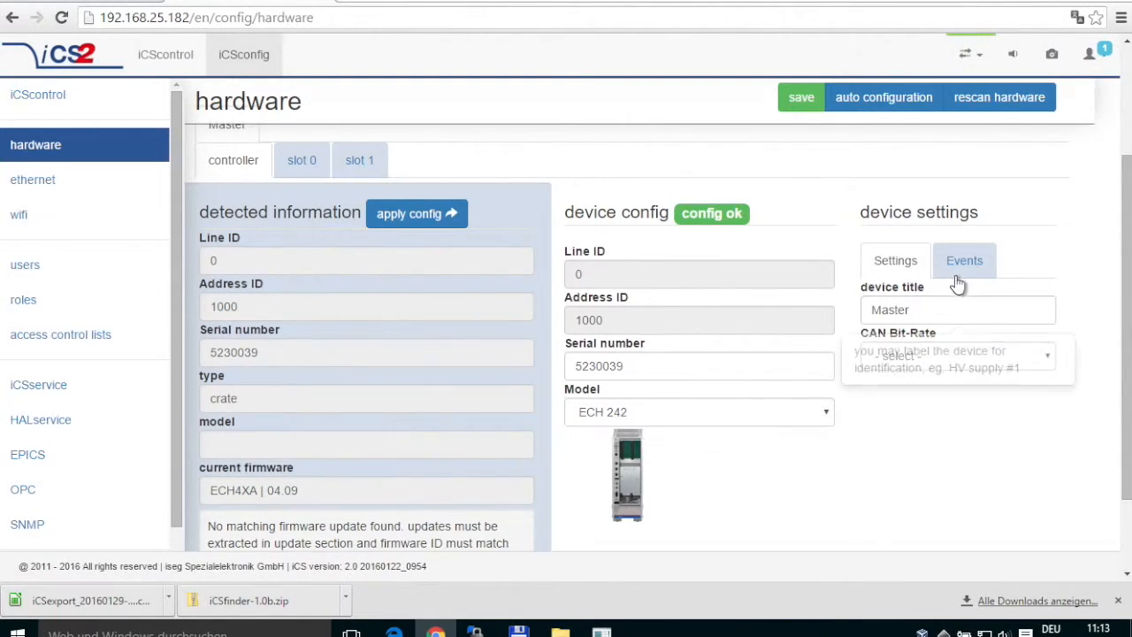
Show the ECH 242 controller's Events tab and review the mainsNotGood choices, leaving every event unset.
mouse_move(917, 311)
mouse_move(927, 363)
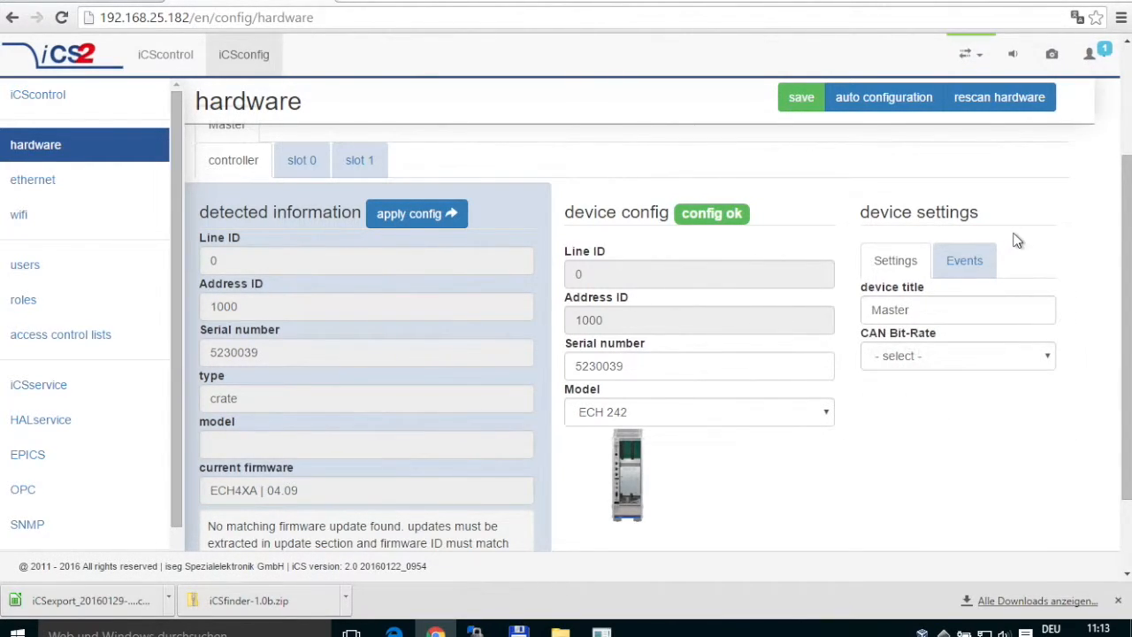
click(971, 263)
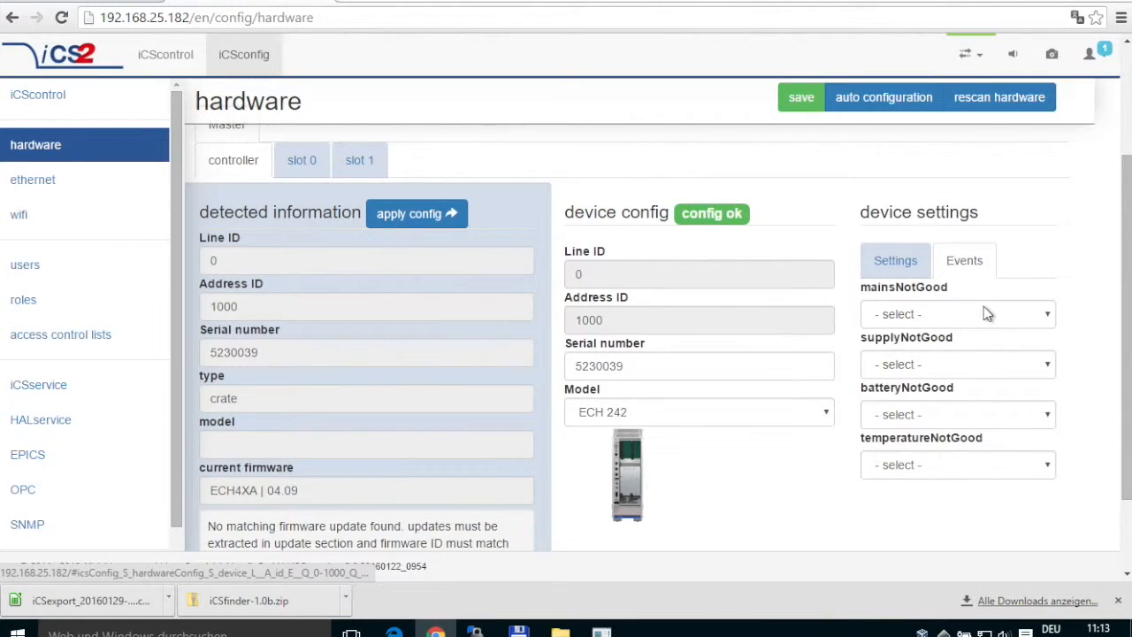
click(923, 320)
click(1036, 283)
click(920, 318)
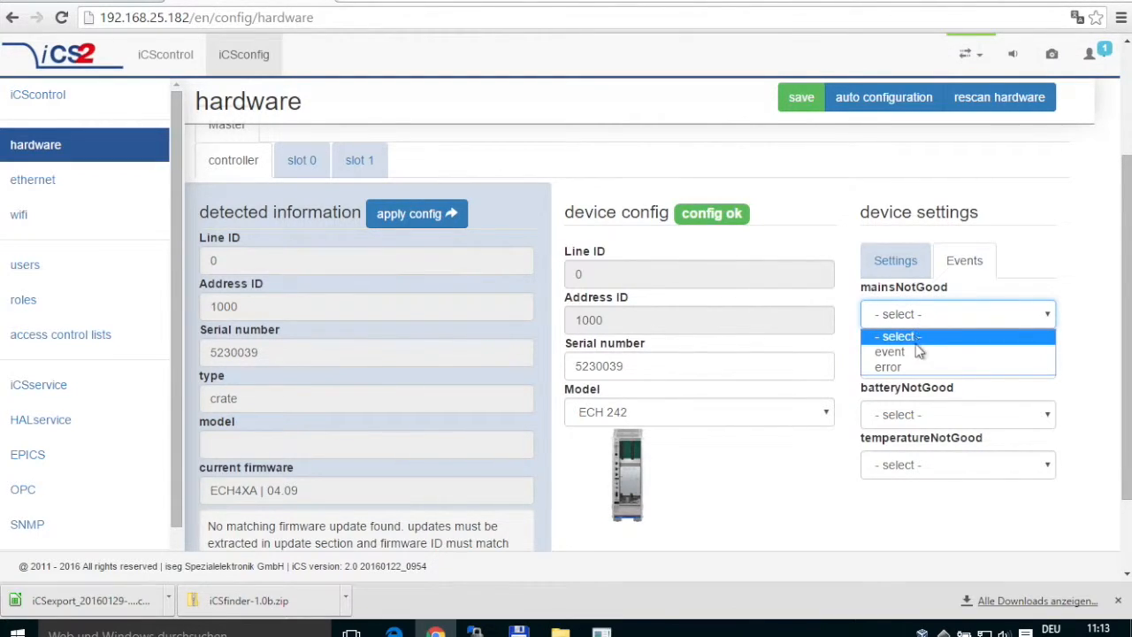
click(898, 508)
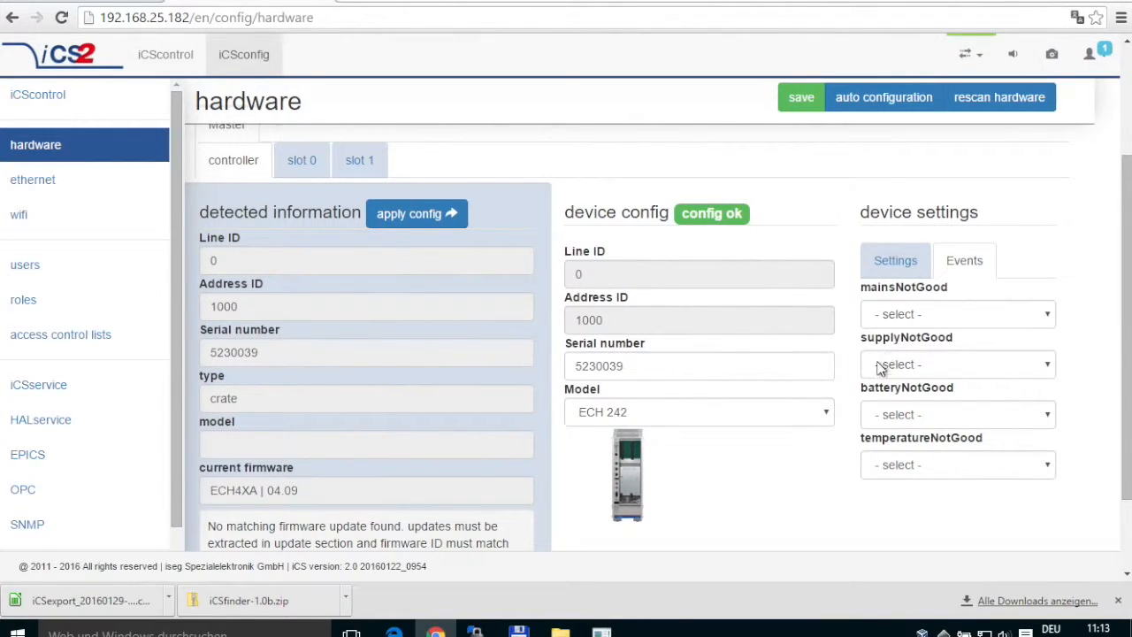
On the slot 0 module, review the ADC sample rate and digital filter choices unchanged, then show its events.
click(317, 173)
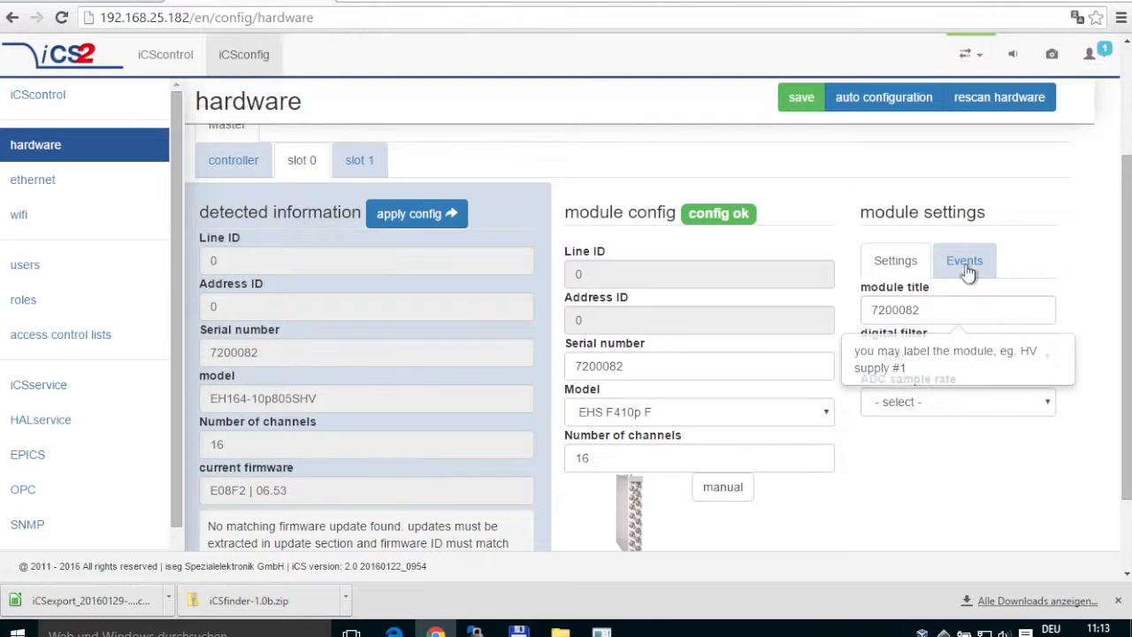
click(901, 404)
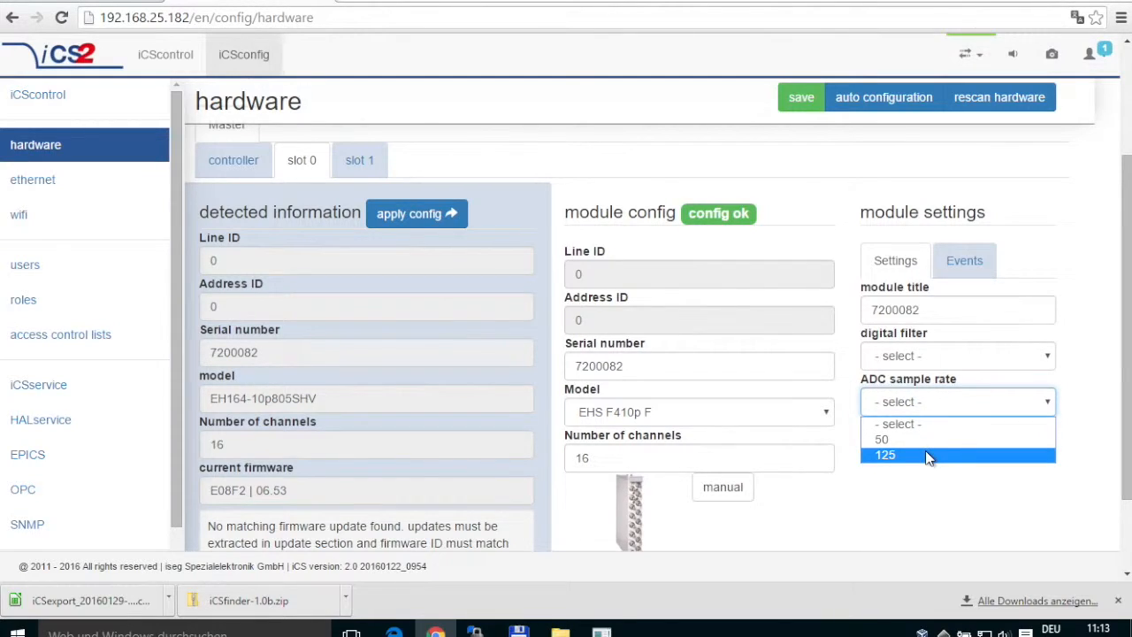
click(883, 498)
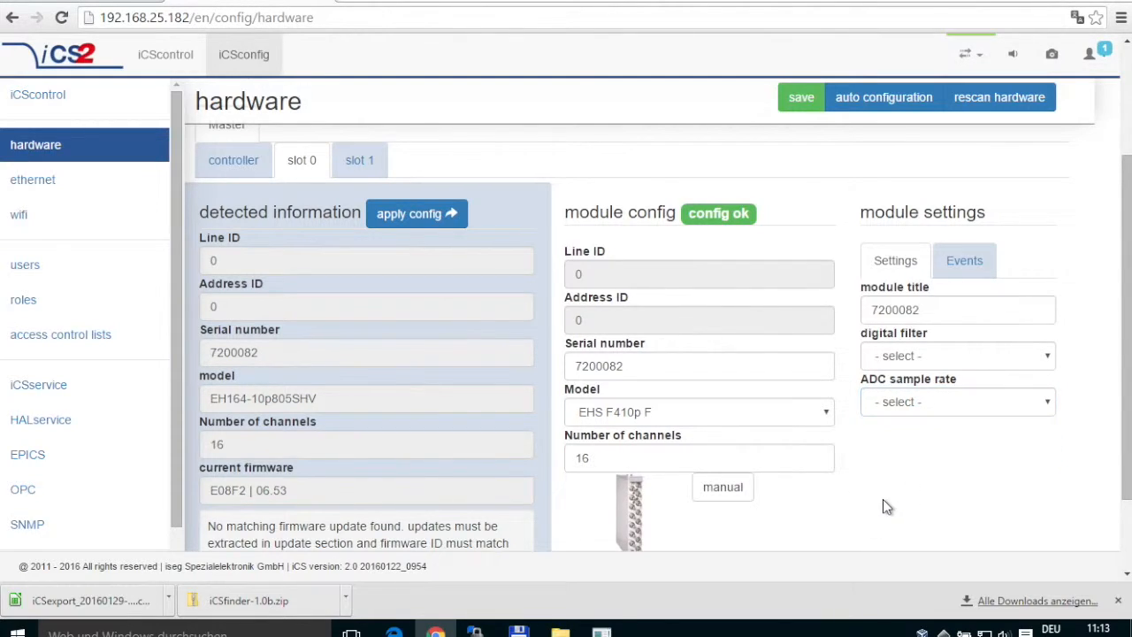
click(947, 358)
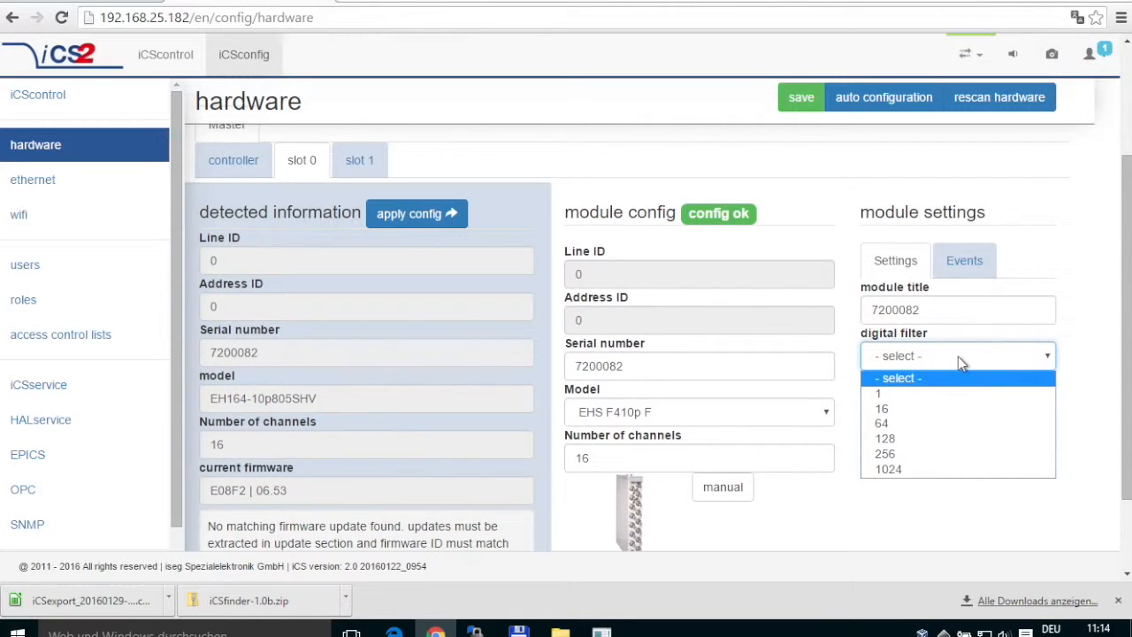
click(1004, 354)
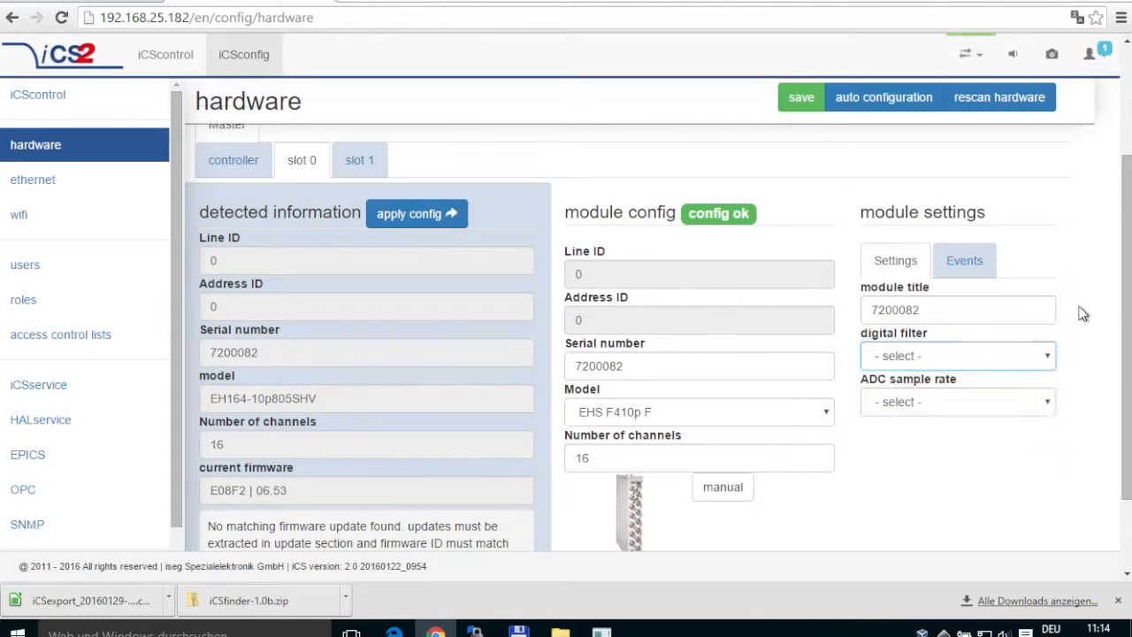
click(977, 265)
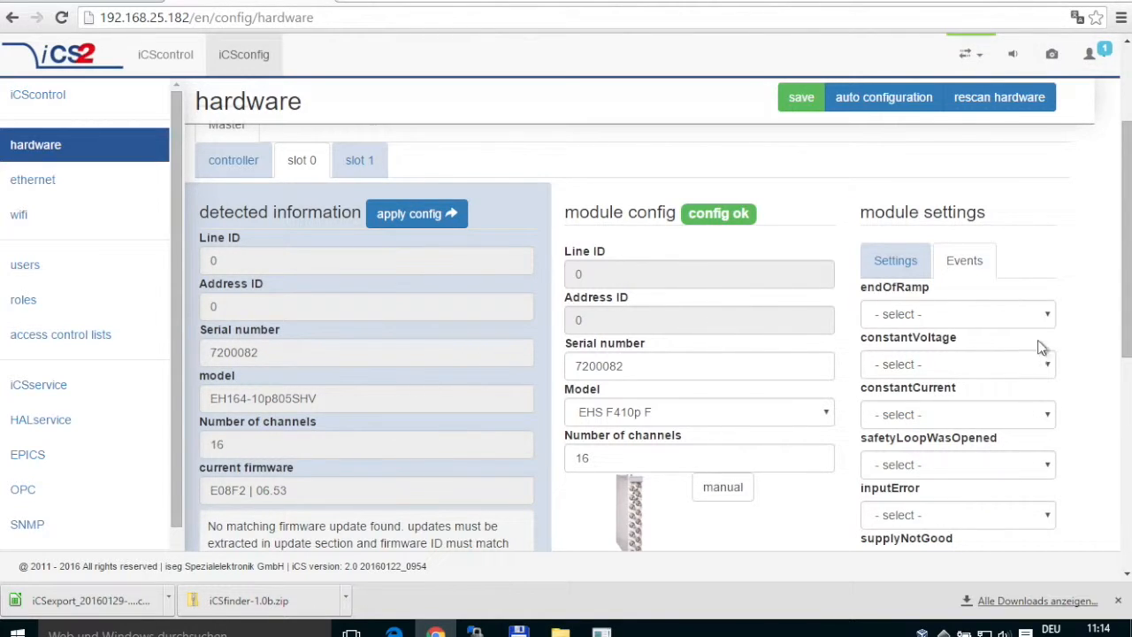
Set slot 0's endOfRamp event to disabled and safetyLoopWasOpened to error.
click(1125, 329)
drag(1125, 329, 1124, 354)
click(950, 253)
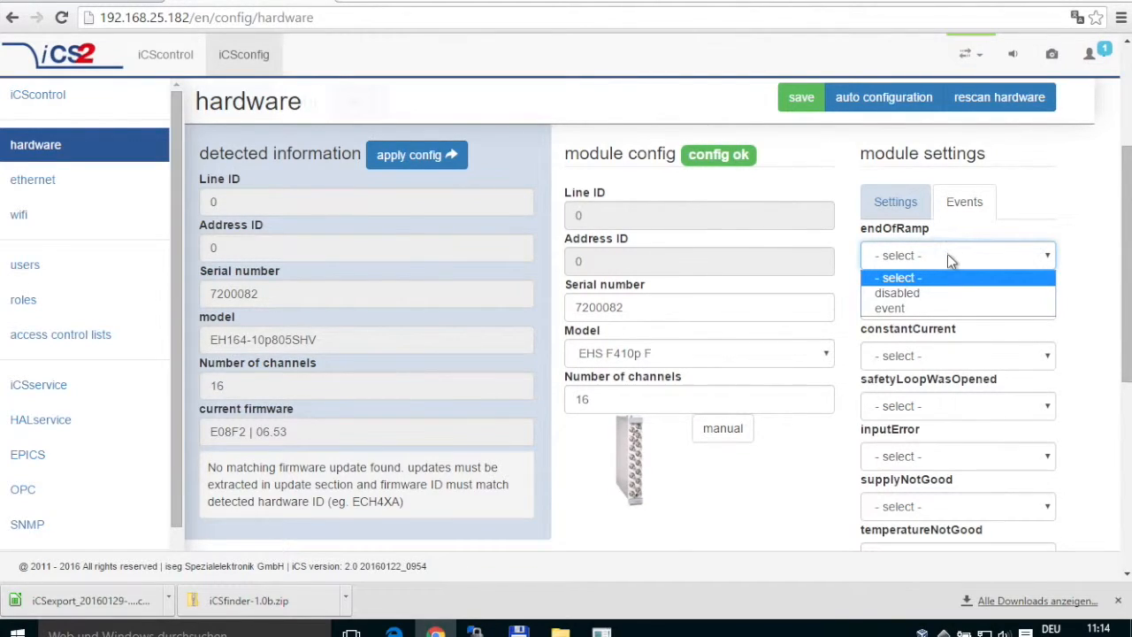
click(923, 294)
click(910, 306)
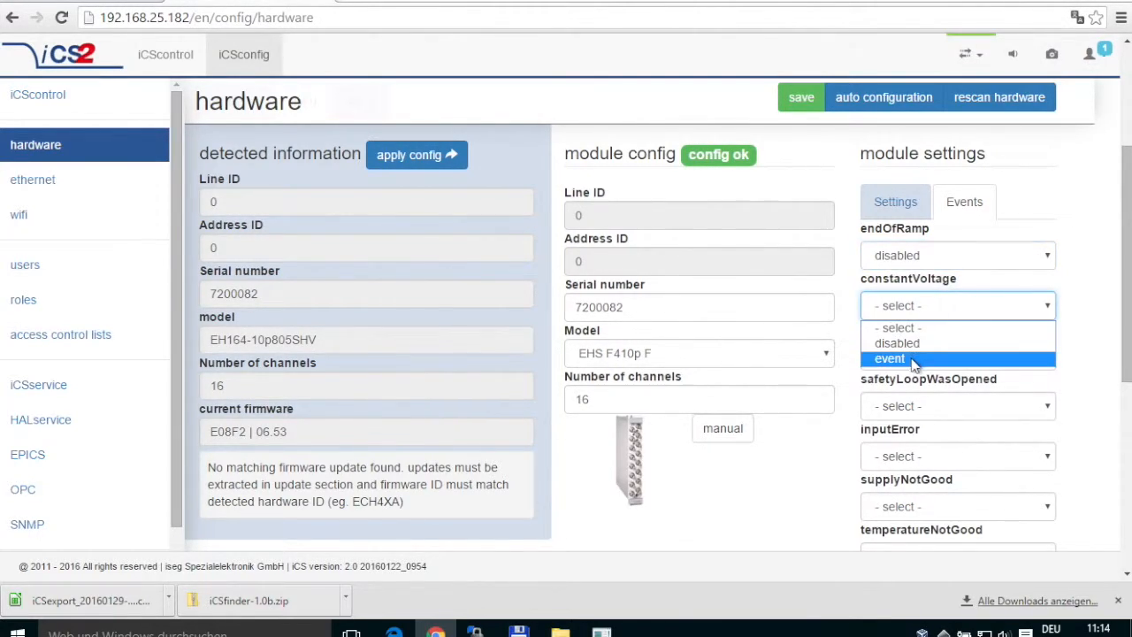
click(968, 408)
click(924, 460)
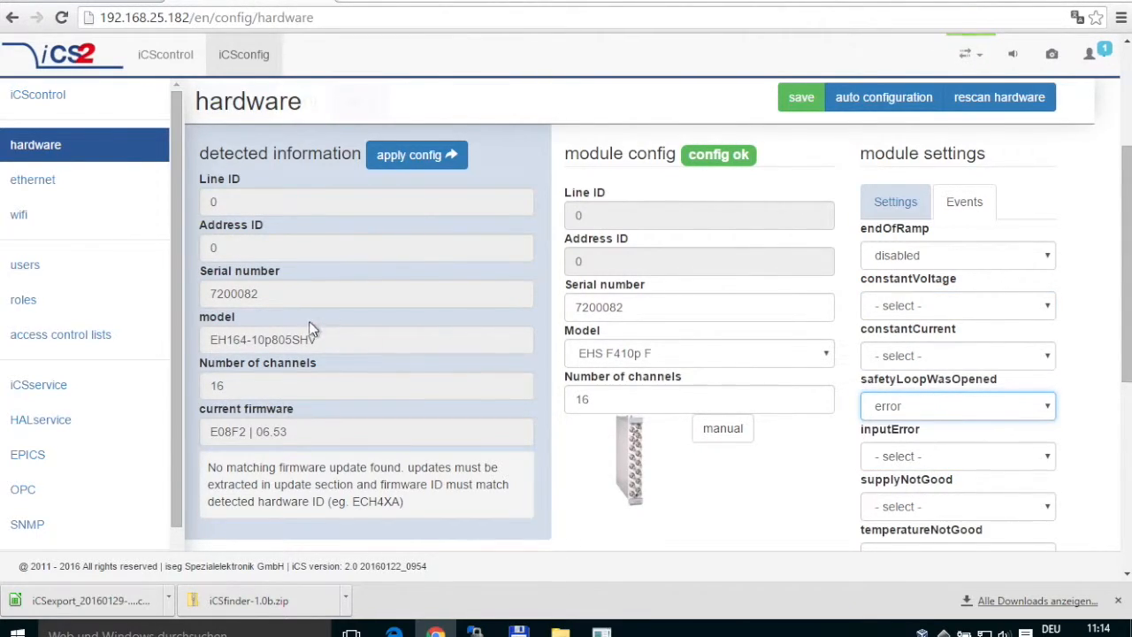
drag(1119, 177, 1113, 89)
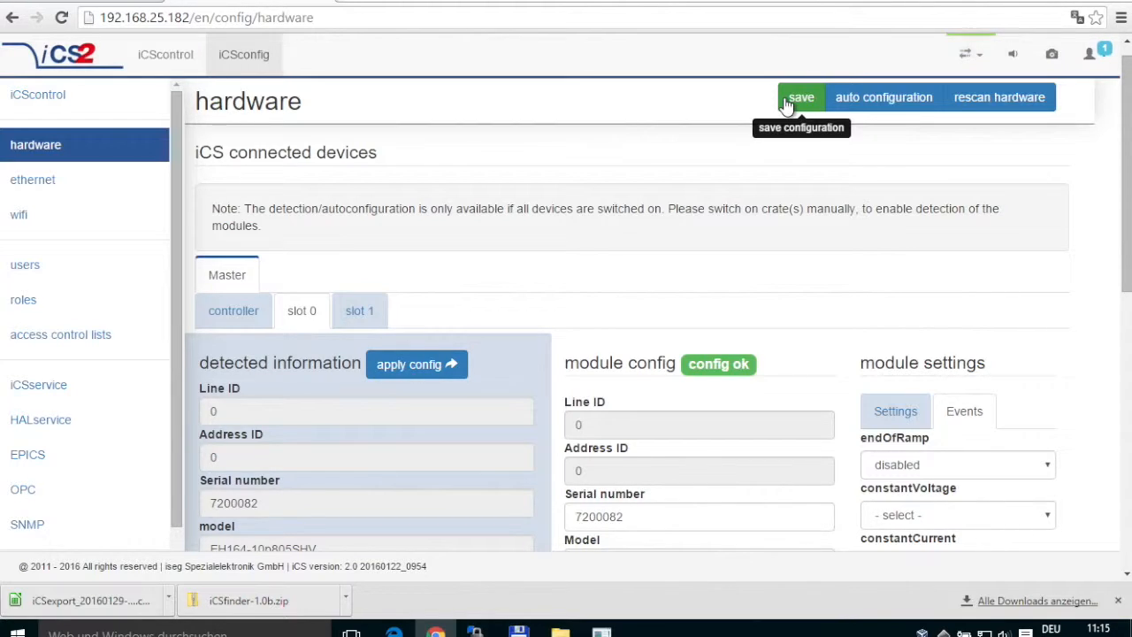
Disable the ethernet DHCP client and enter the fixed IP address 192.168.25.182.
click(115, 181)
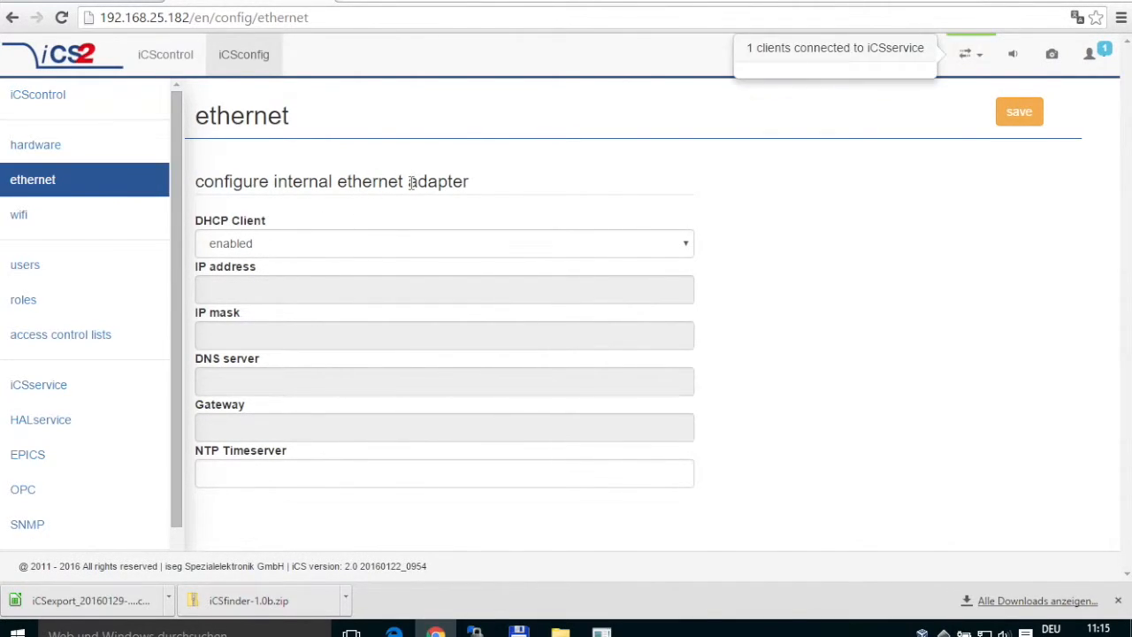
mouse_move(372, 250)
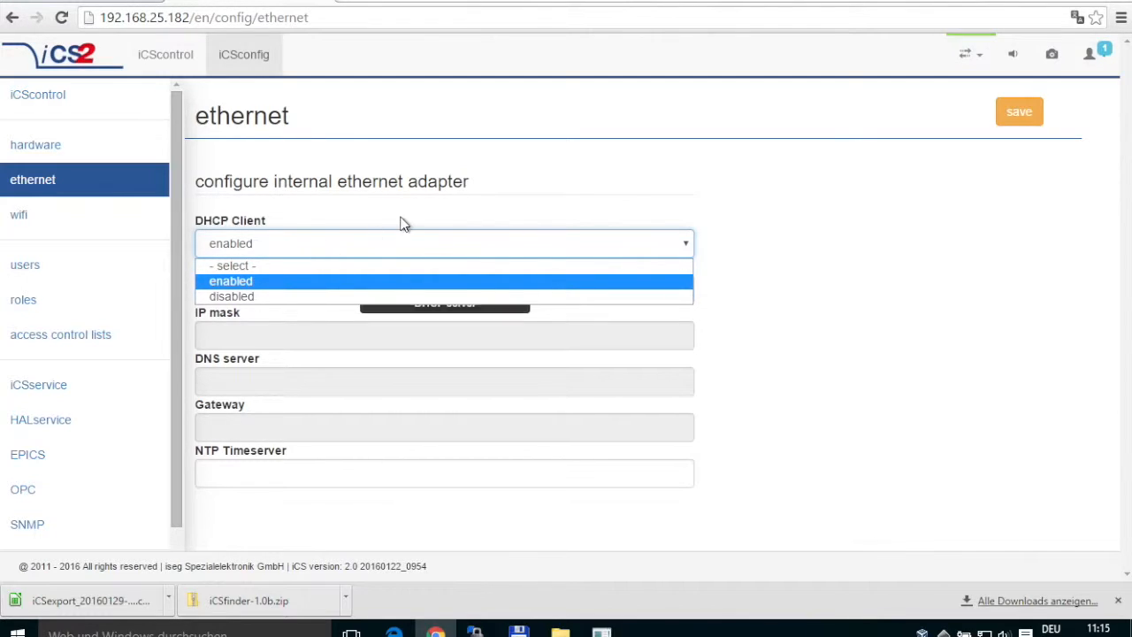
click(396, 229)
click(344, 243)
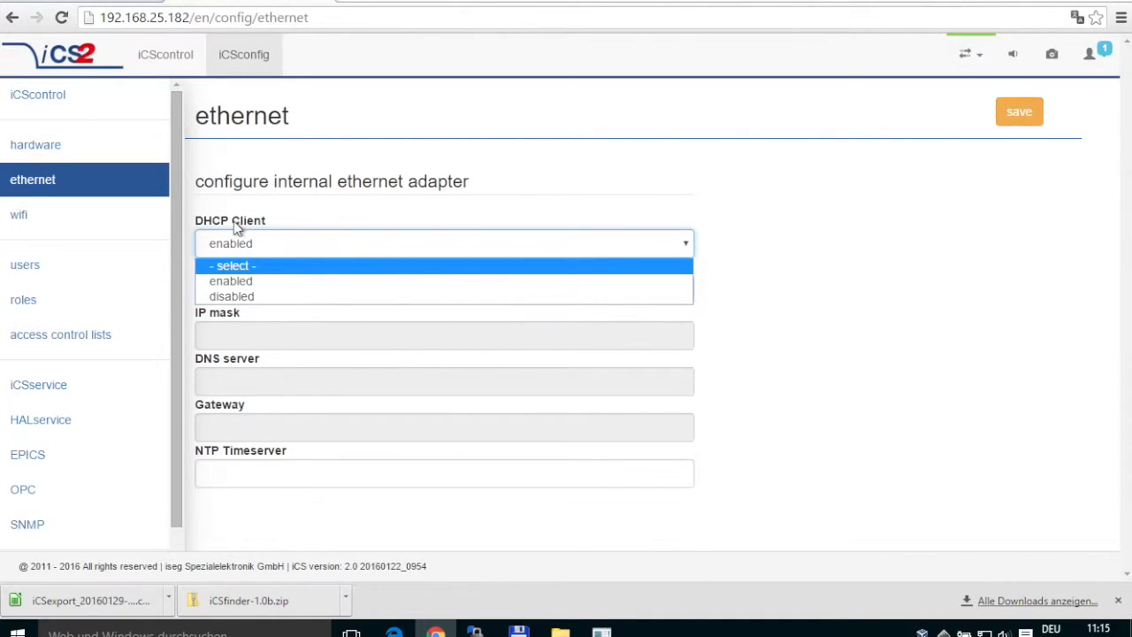
click(260, 296)
click(260, 296)
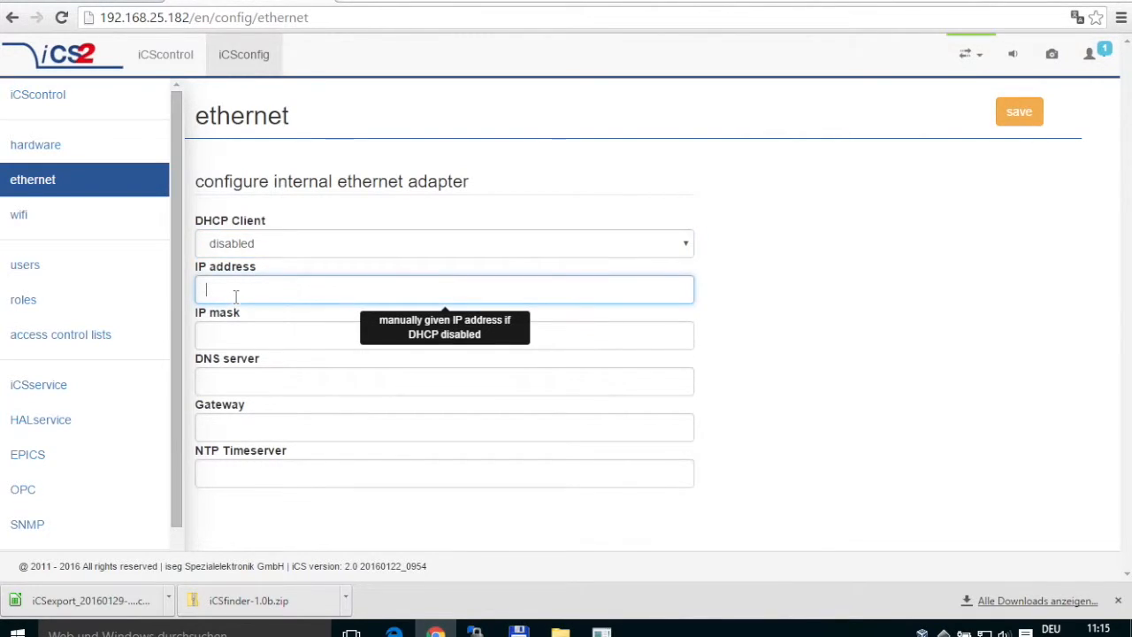
text(192.)
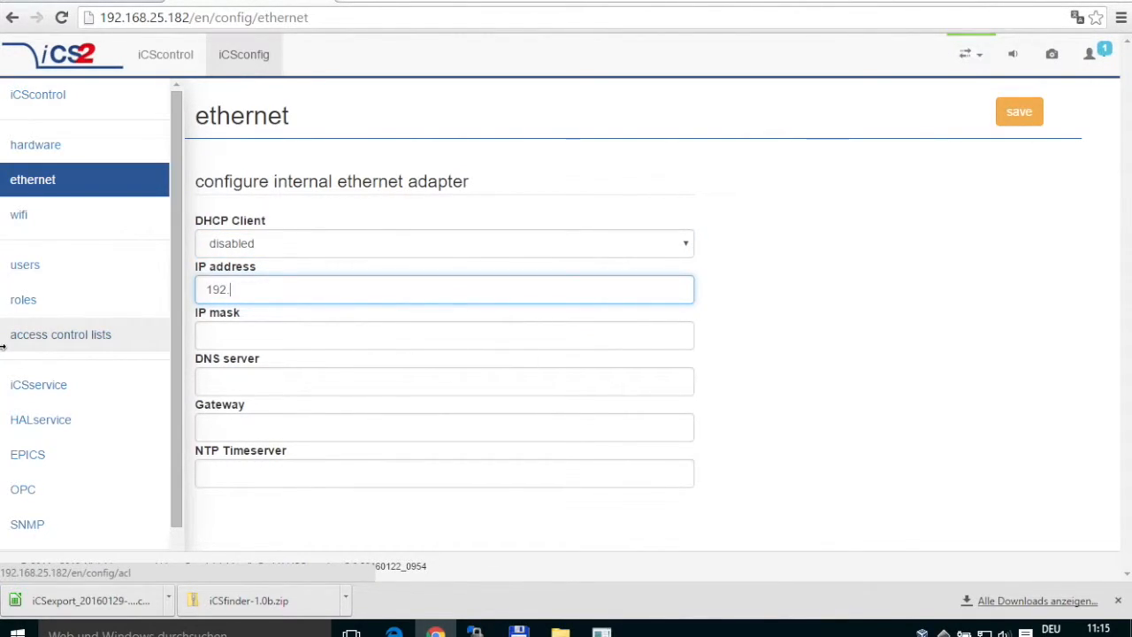
text(168.25.182)
key(Tab)
Turn off iCS wifi support and confirm stopping the wifi service.
click(77, 228)
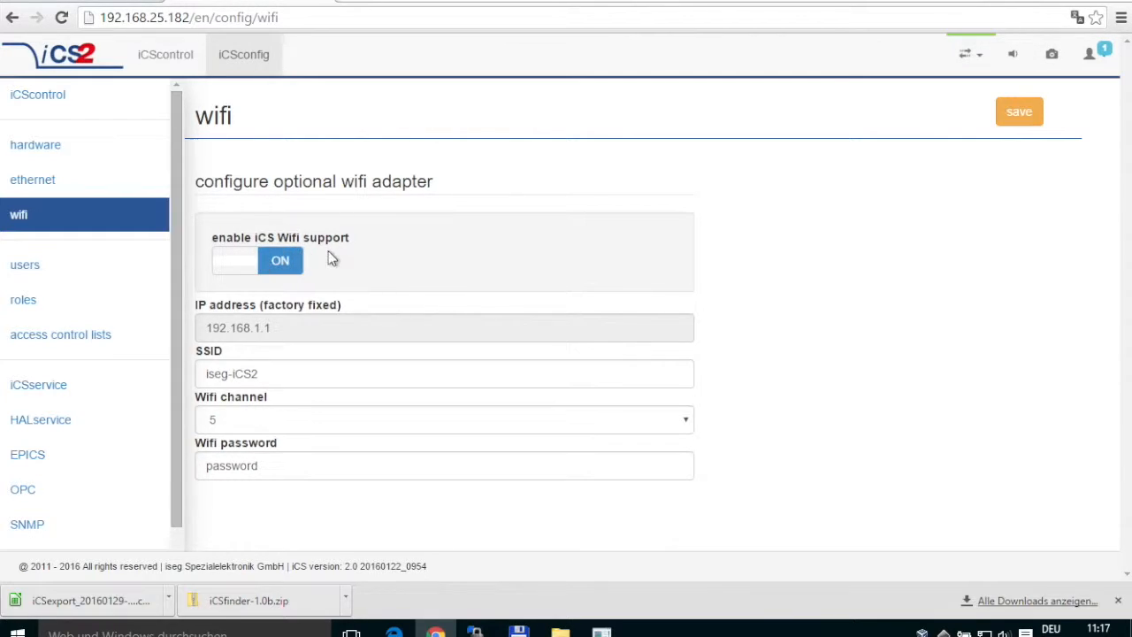
click(277, 267)
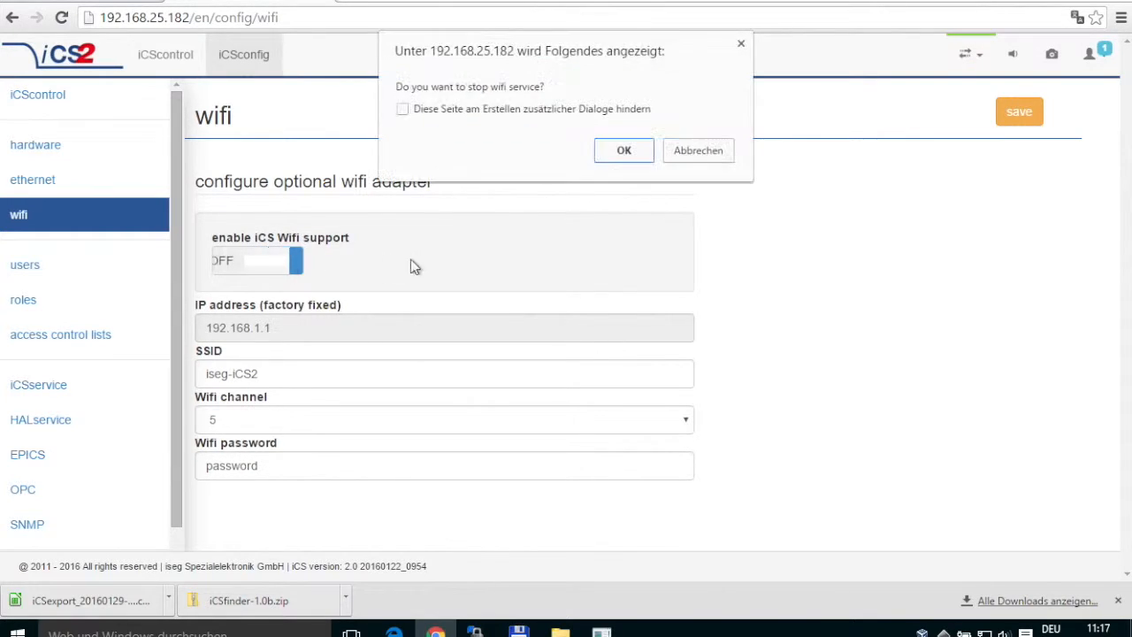
click(634, 160)
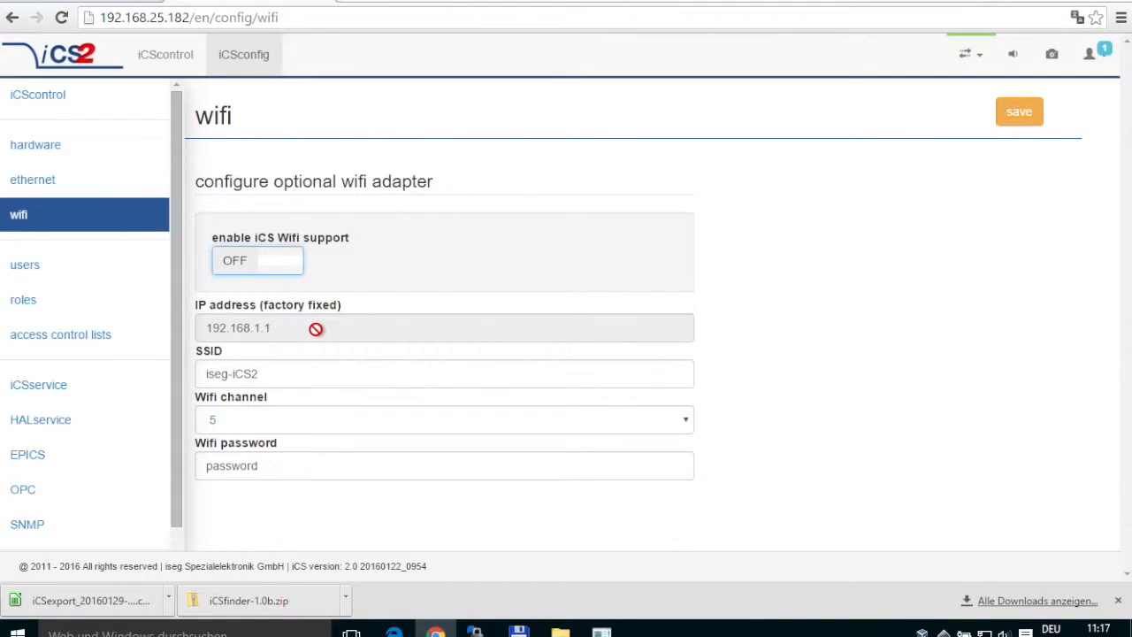
Review the SSID, wifi channel 5 and password fields unchanged, then go to user management.
click(302, 373)
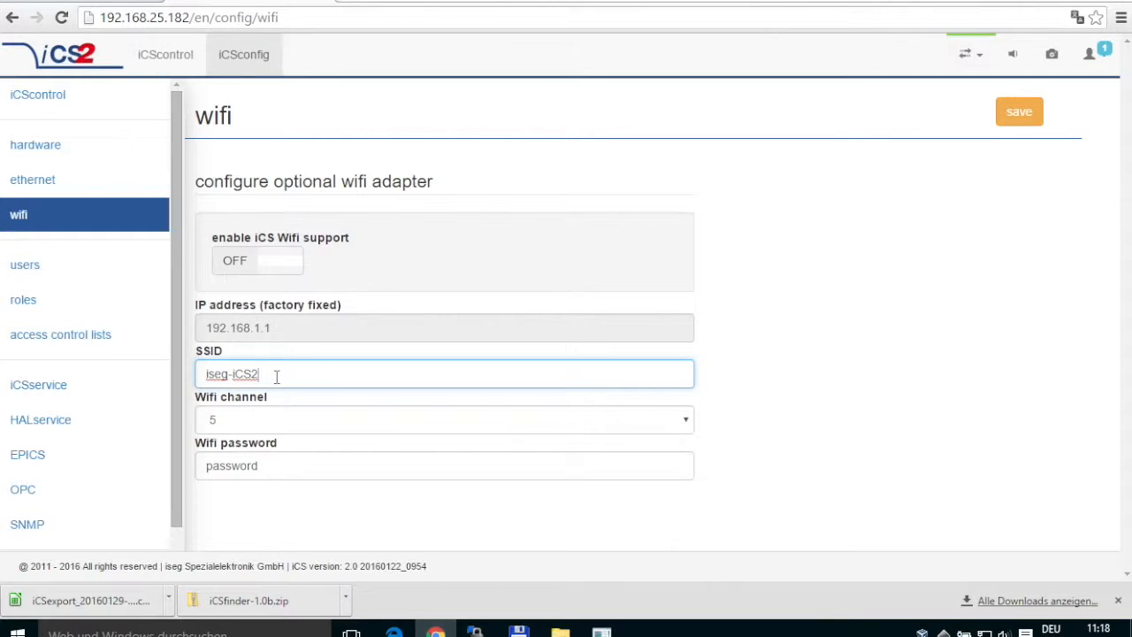
click(253, 423)
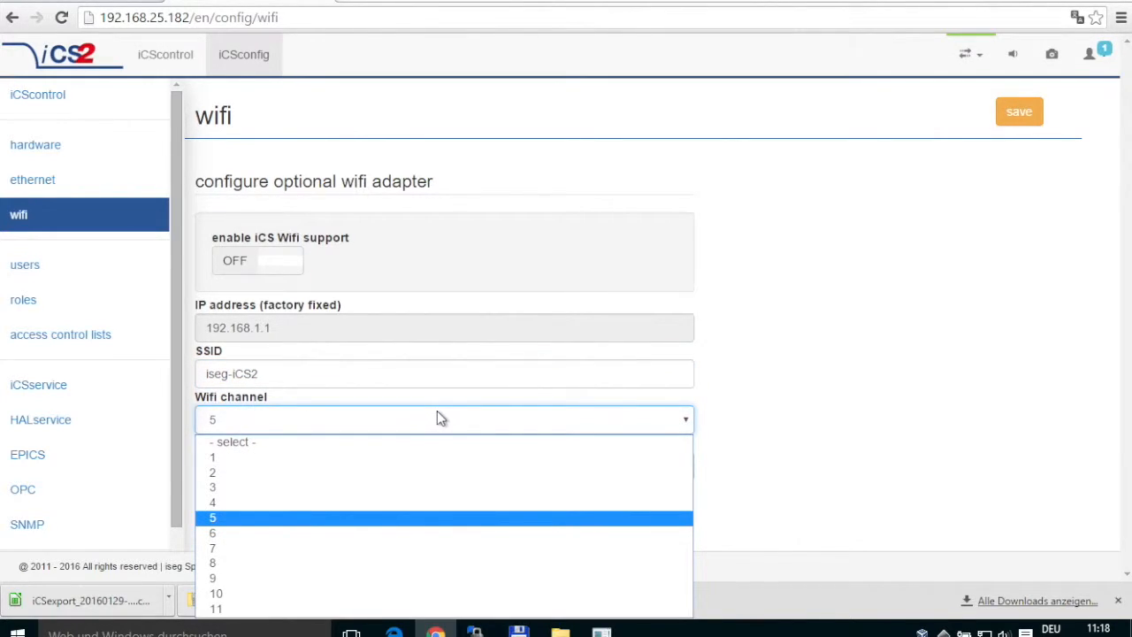
click(770, 430)
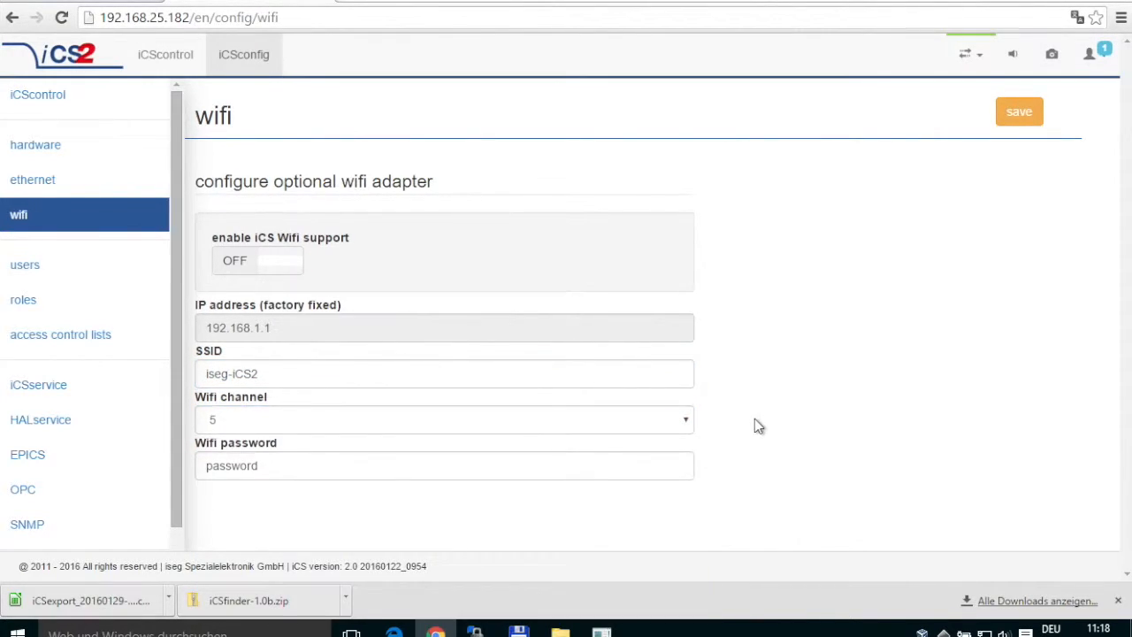
click(373, 459)
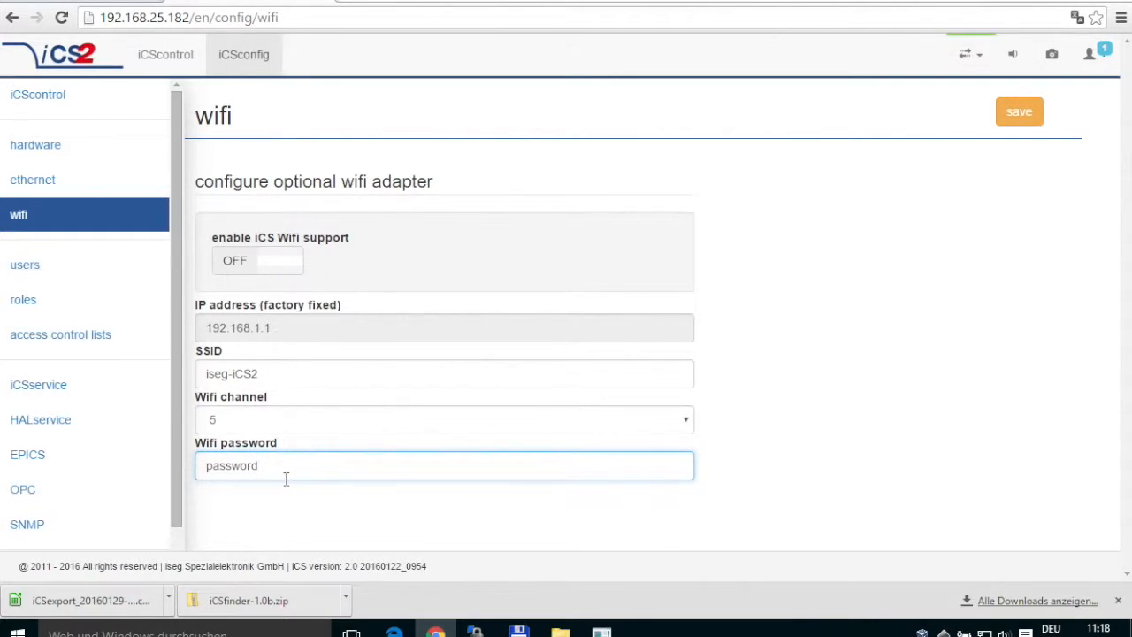
click(129, 269)
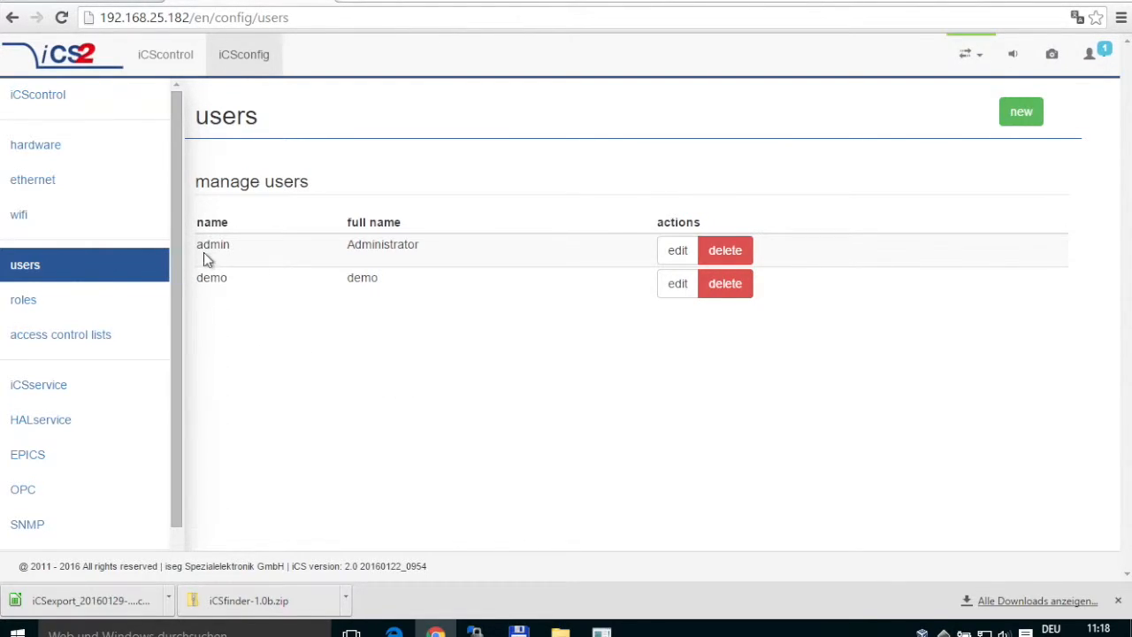
Review the admin account's details in the user editor and close it without saving.
click(678, 253)
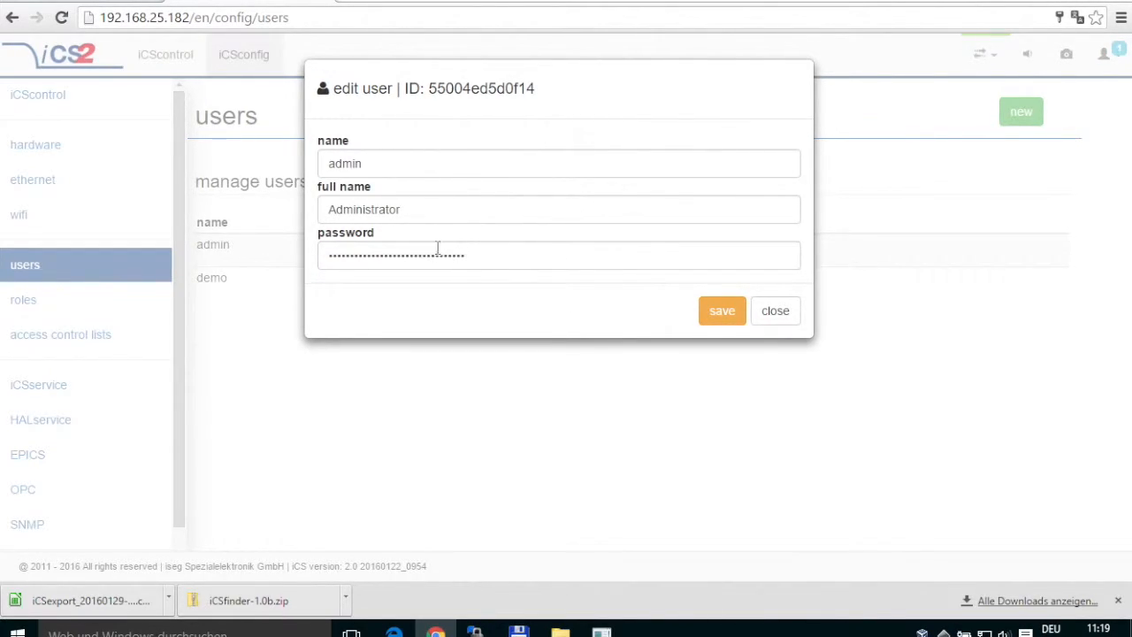
click(775, 311)
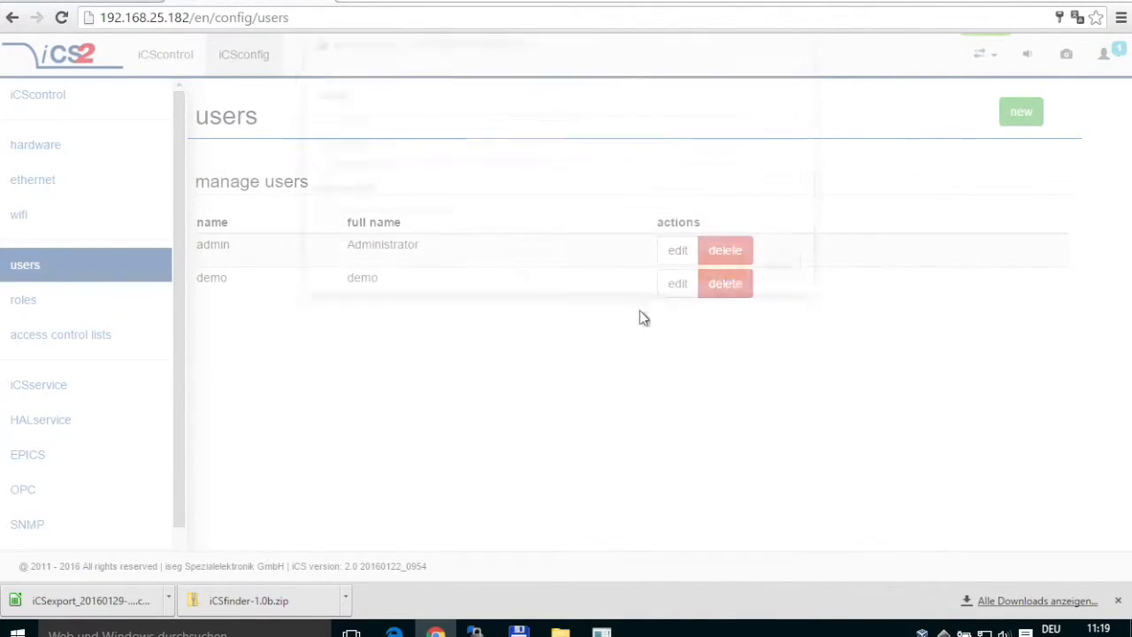
On the roles page, check which users belong to the admin role and close the editor unchanged.
click(86, 309)
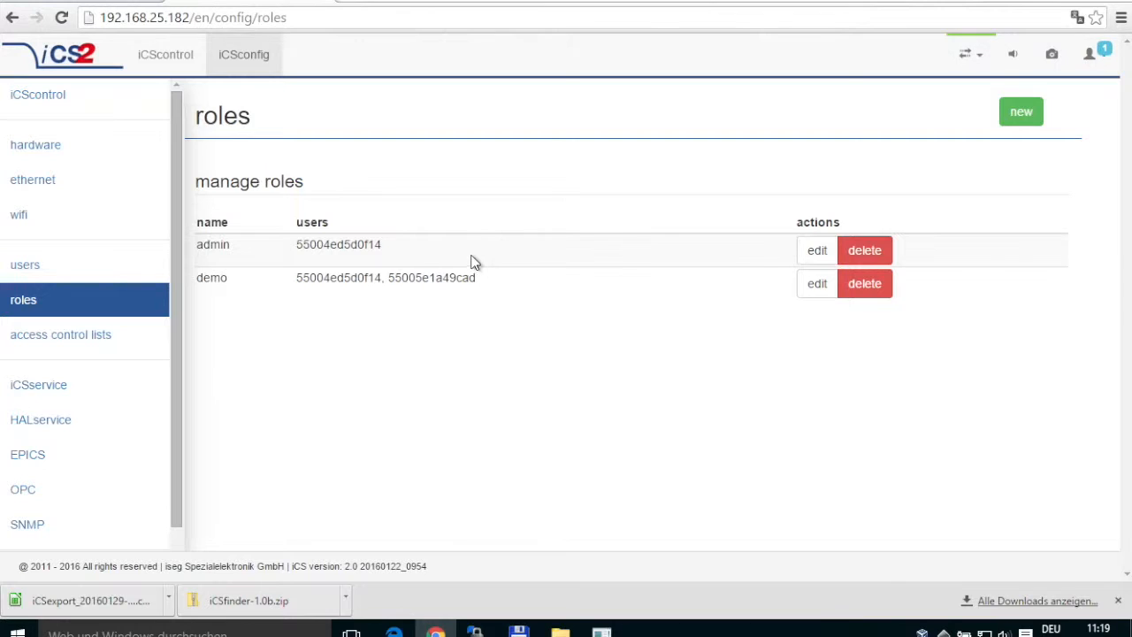
click(818, 250)
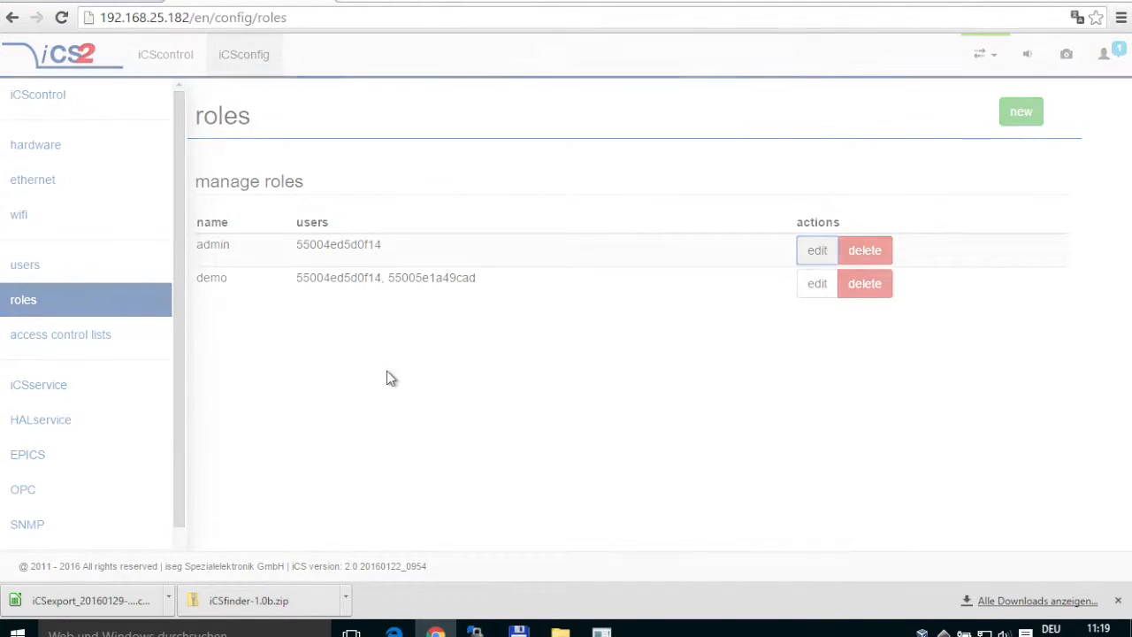
click(367, 213)
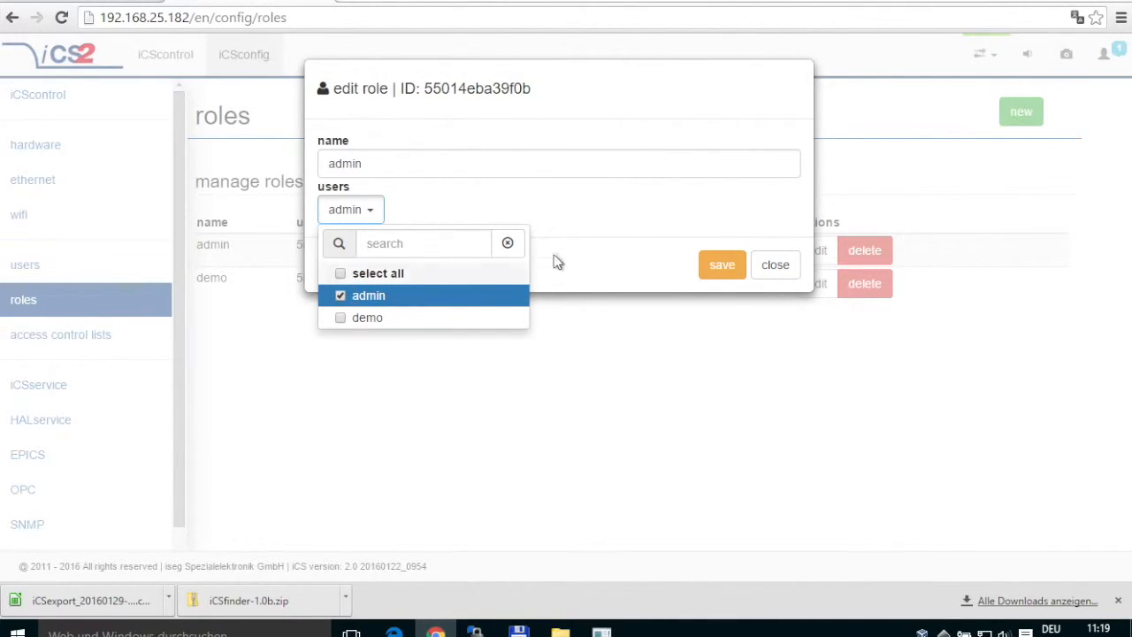
click(591, 223)
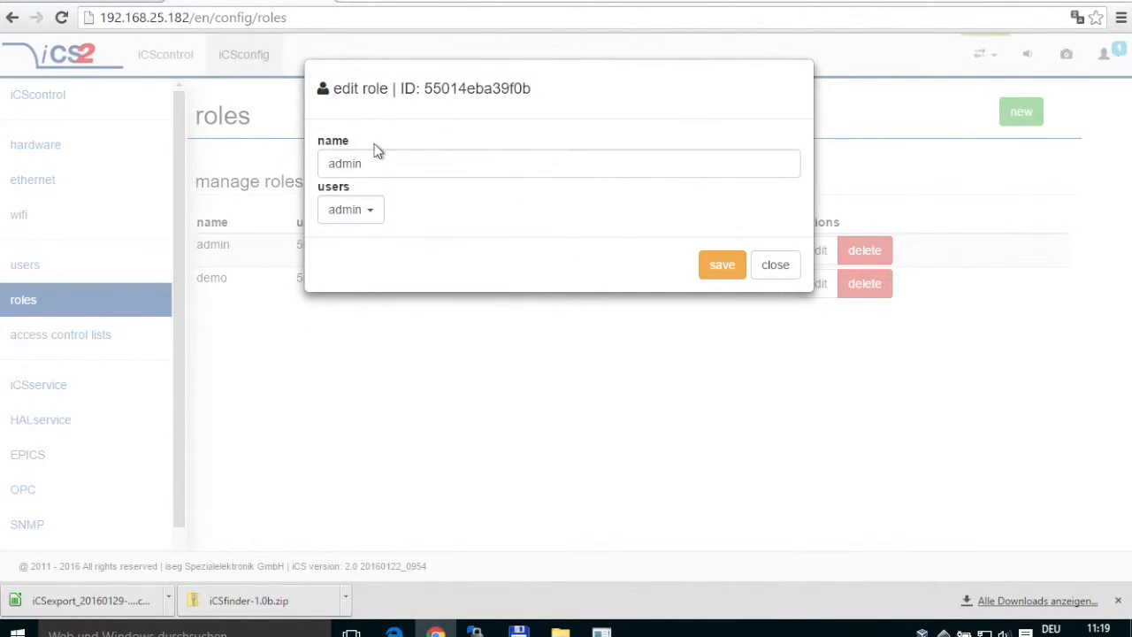
click(766, 270)
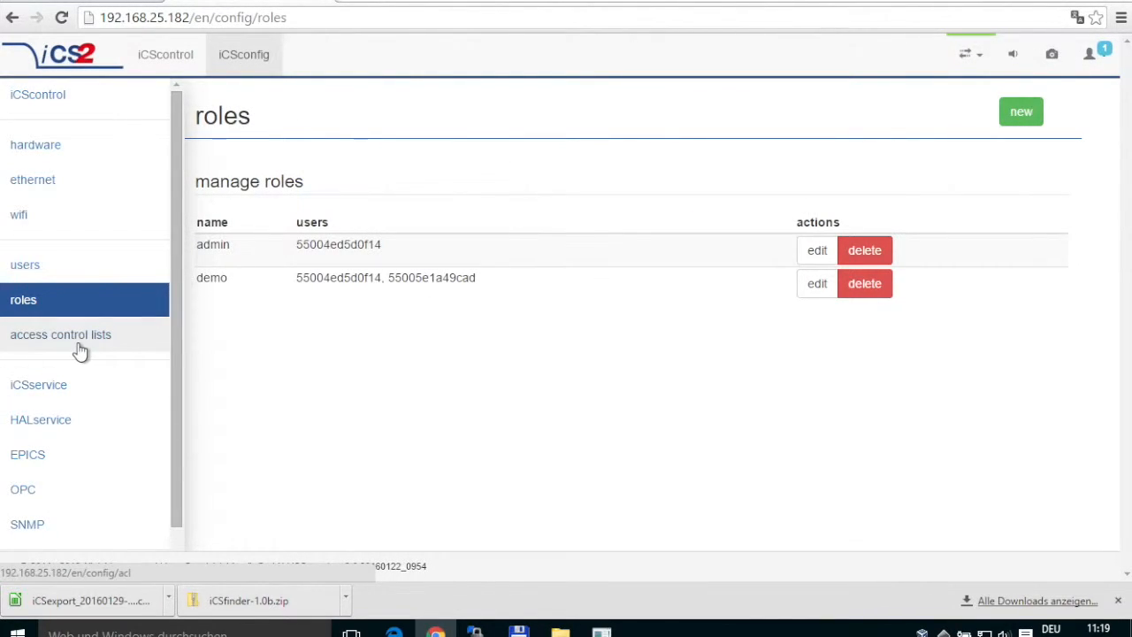
On the access control lists page, check rule 2's access options, keeping grant.
click(80, 350)
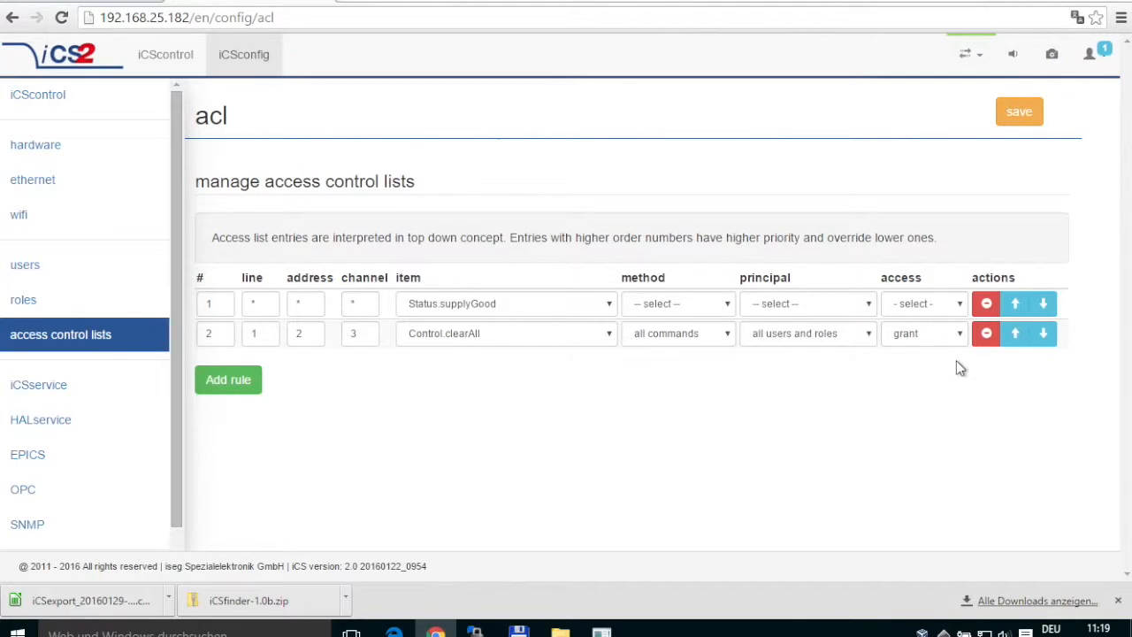
click(939, 335)
click(856, 386)
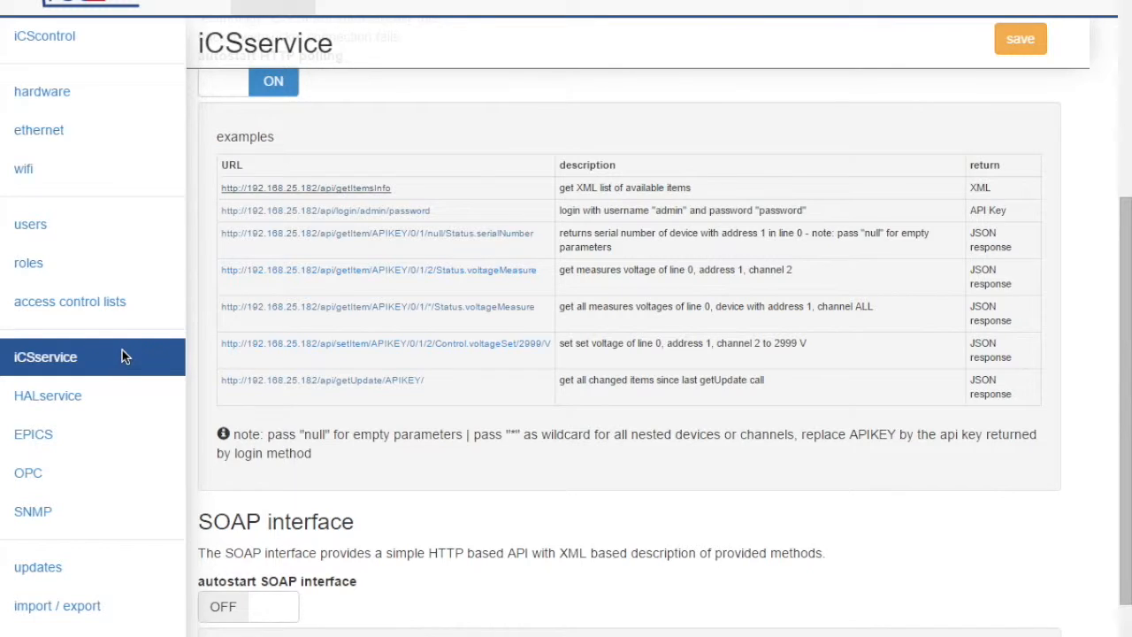
scroll(429, 274, up, 4)
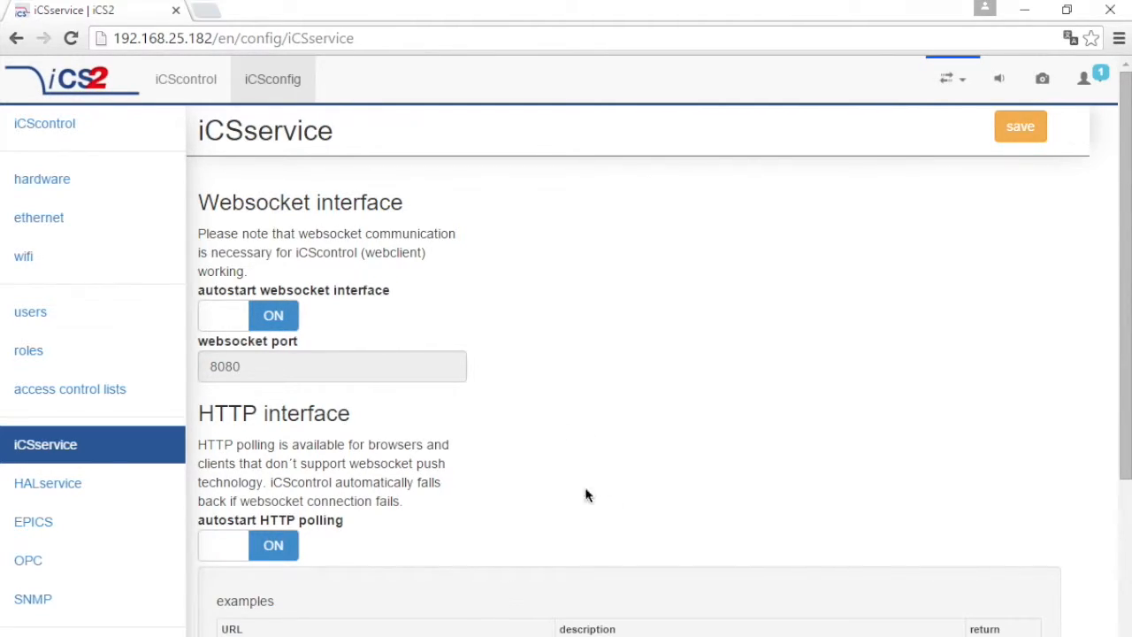
scroll(641, 483, down, 2)
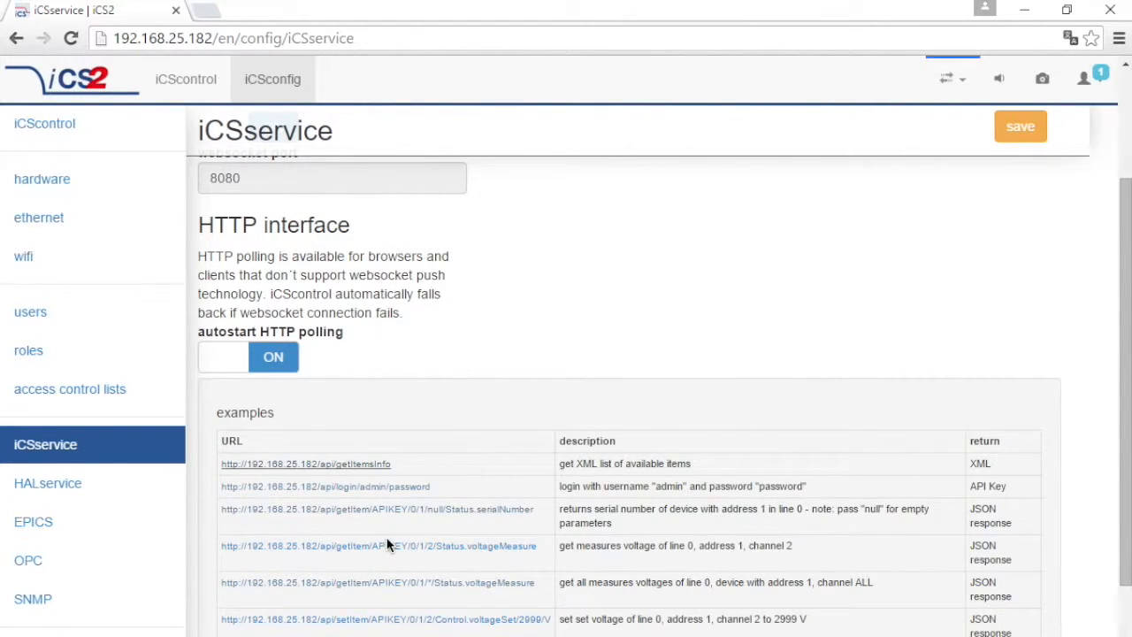
Run the Status.serialNumber API example in a new tab and select the IP address in its URL.
click(460, 508)
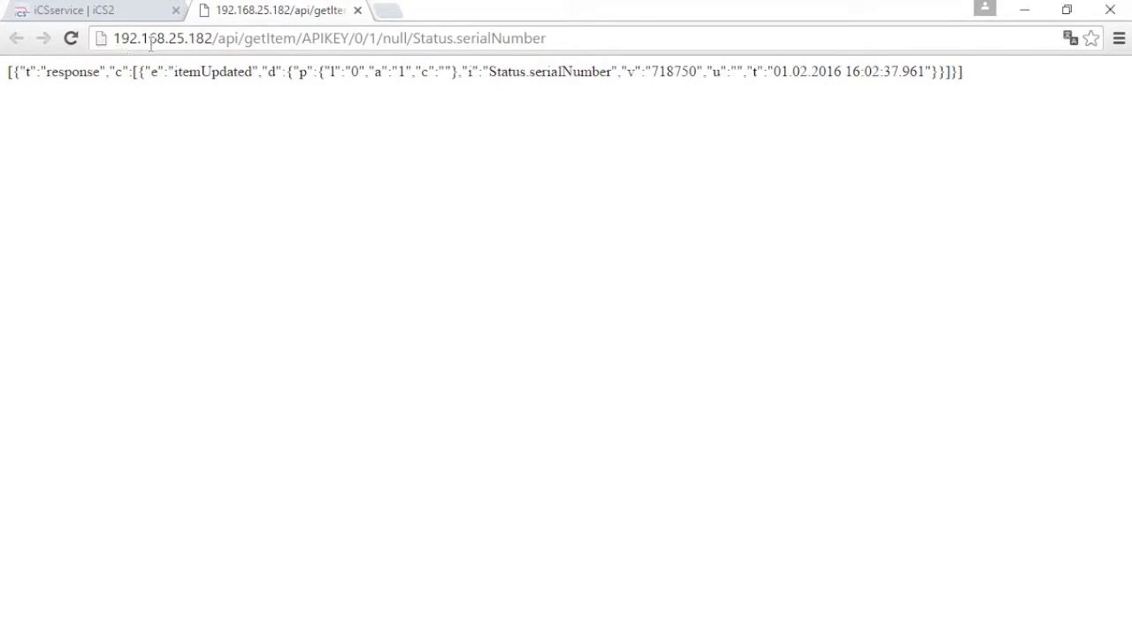
drag(210, 42, 80, 40)
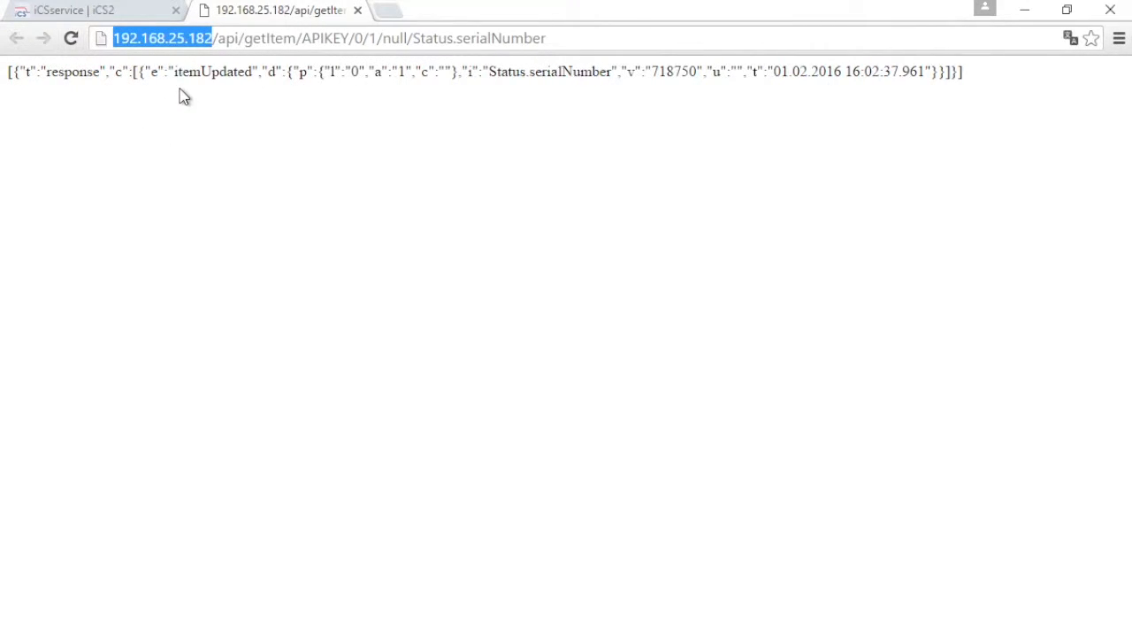
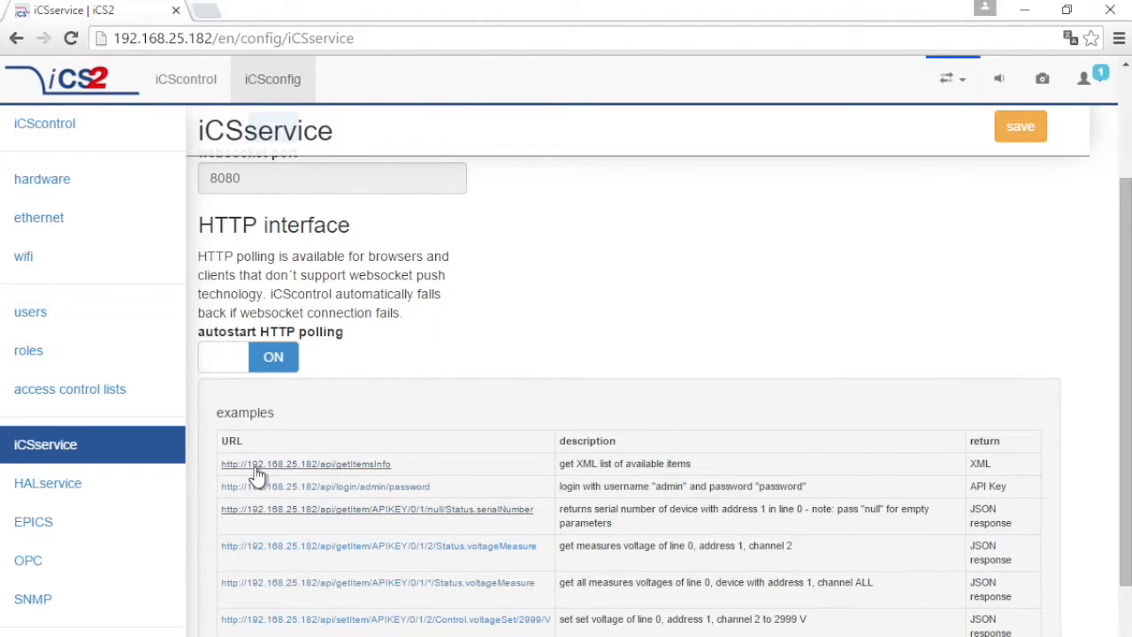
click(372, 463)
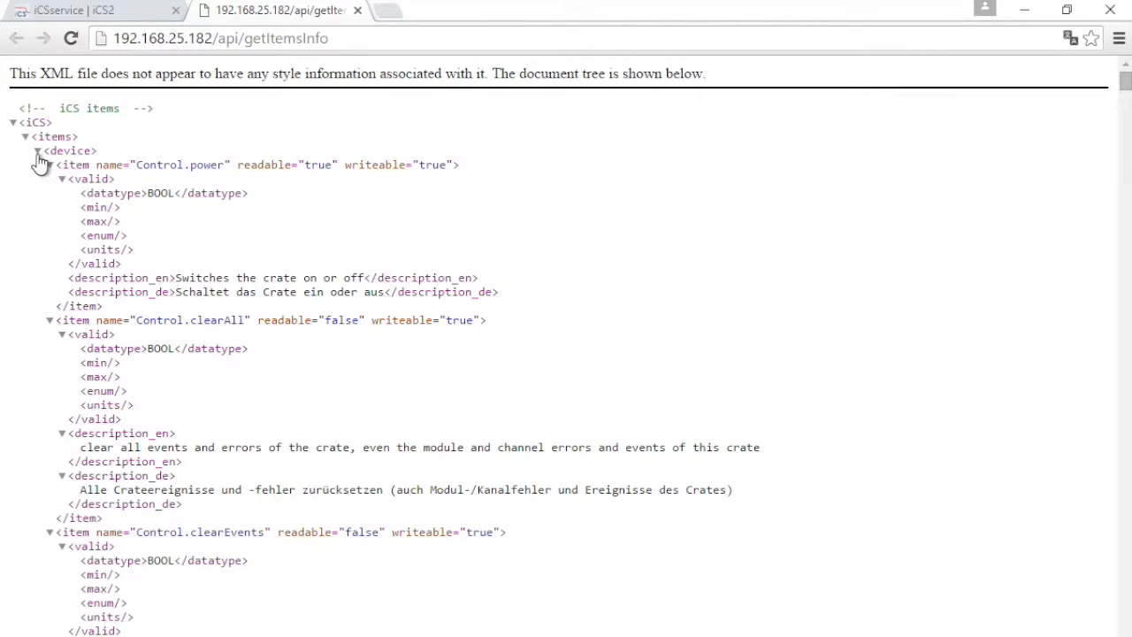
click(37, 152)
click(40, 164)
click(53, 151)
double_click(53, 151)
click(37, 164)
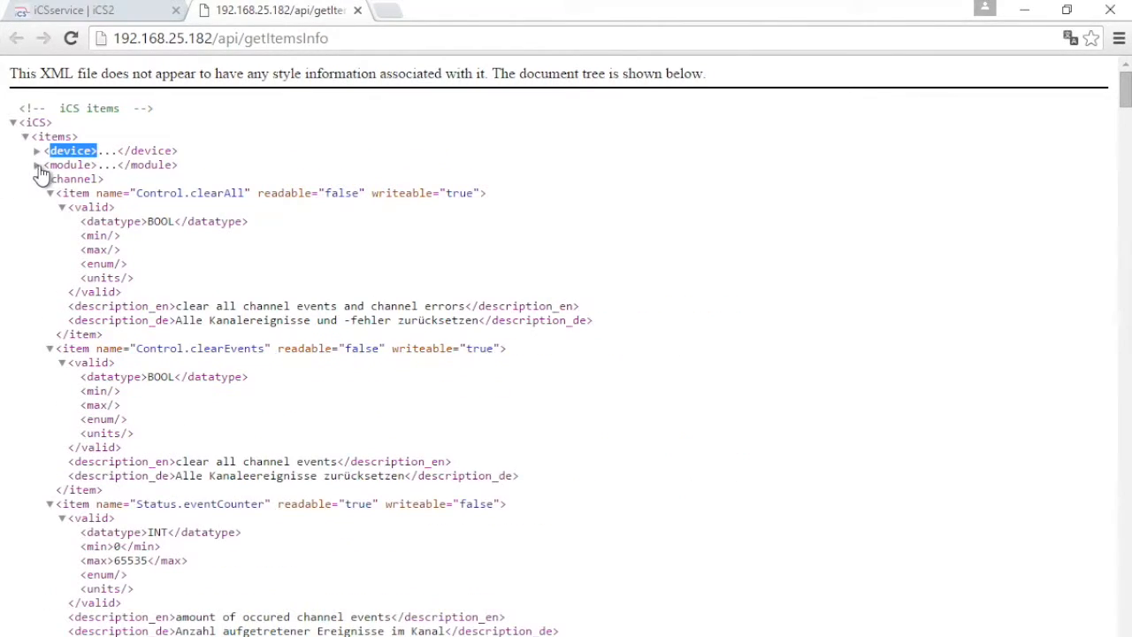
double_click(55, 165)
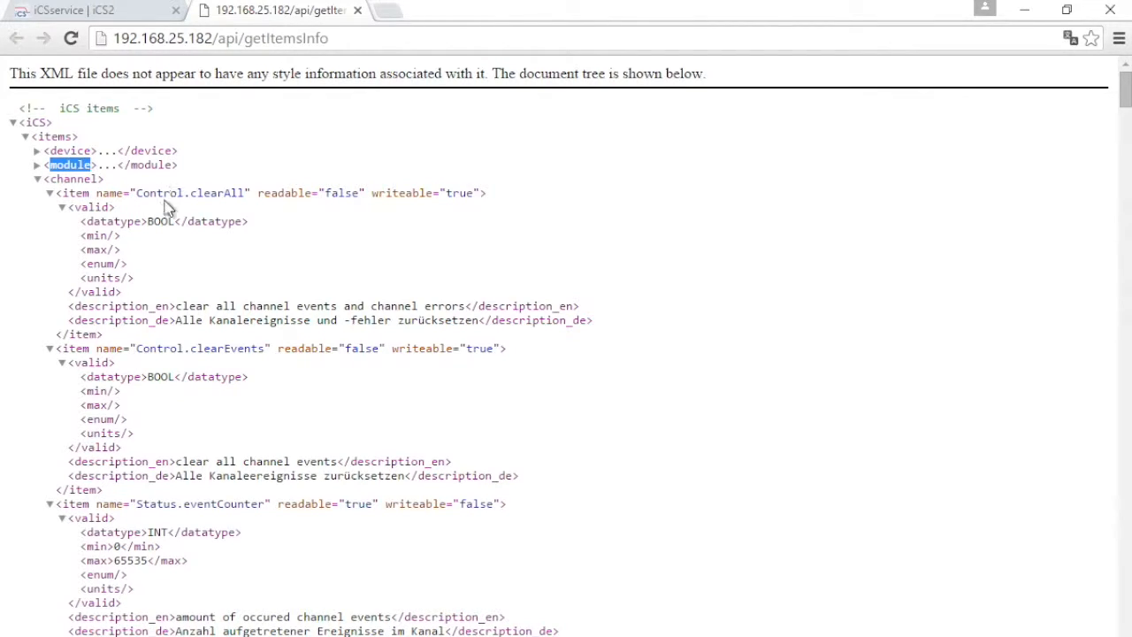
click(78, 209)
click(78, 207)
double_click(93, 207)
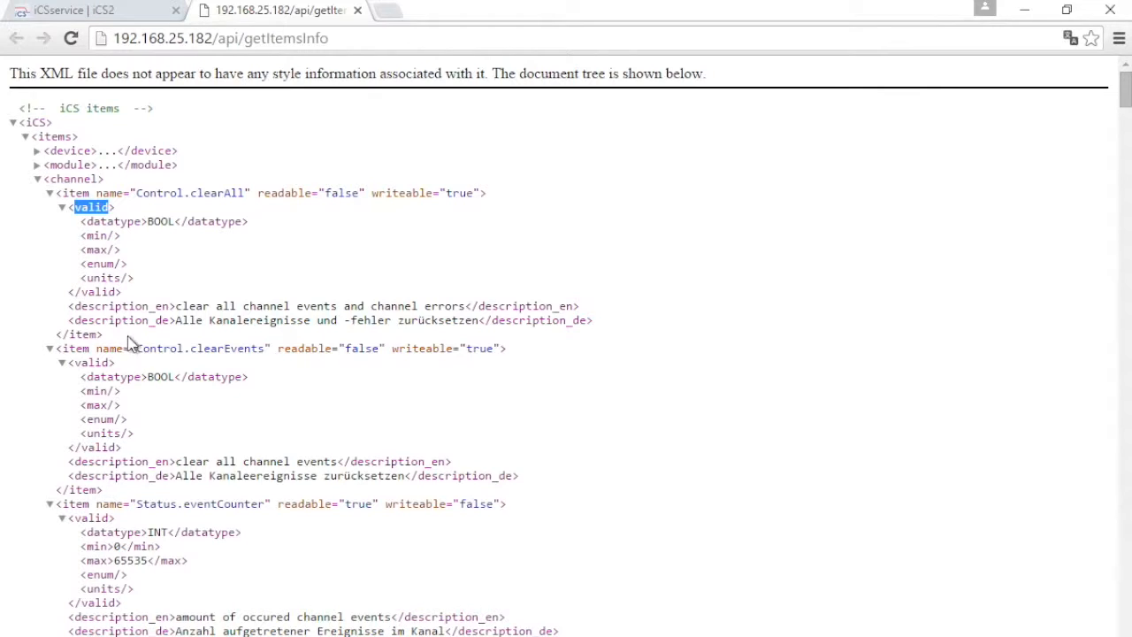
drag(144, 307, 327, 306)
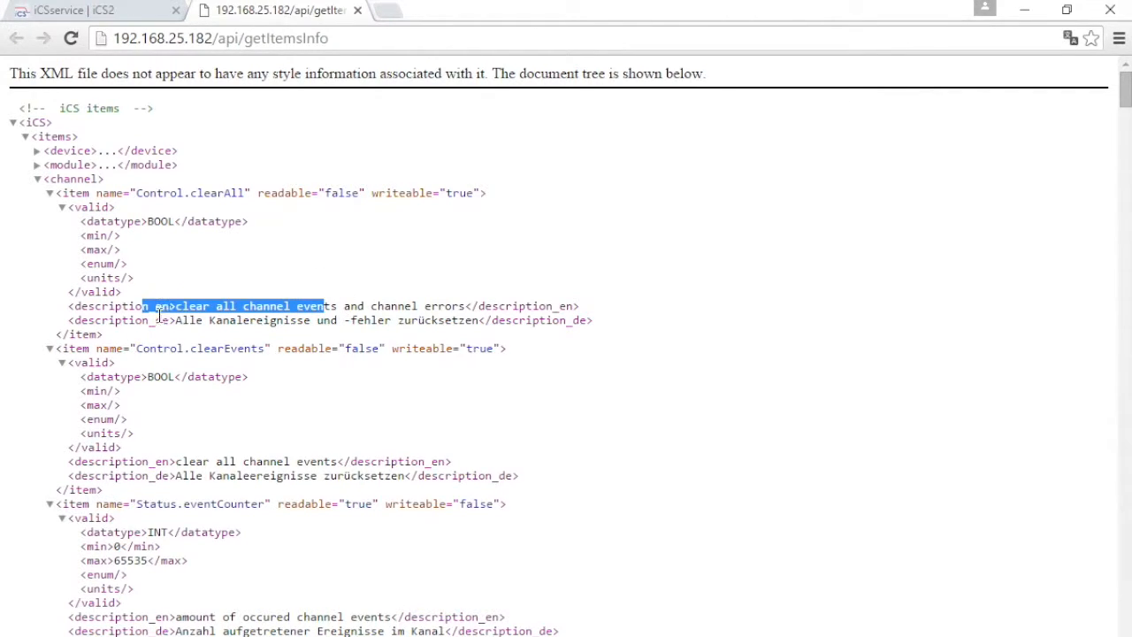
click(357, 9)
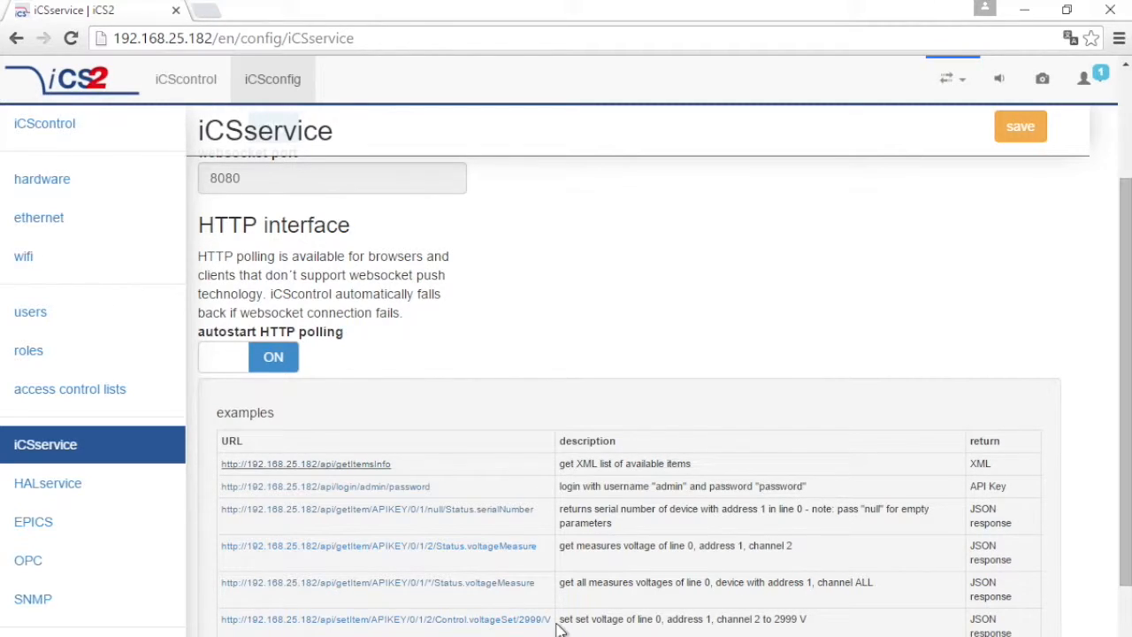
Scroll past the SOAP interface settings and switch to the EPICS configuration page.
scroll(489, 612, down, 1)
scroll(489, 612, down, 2)
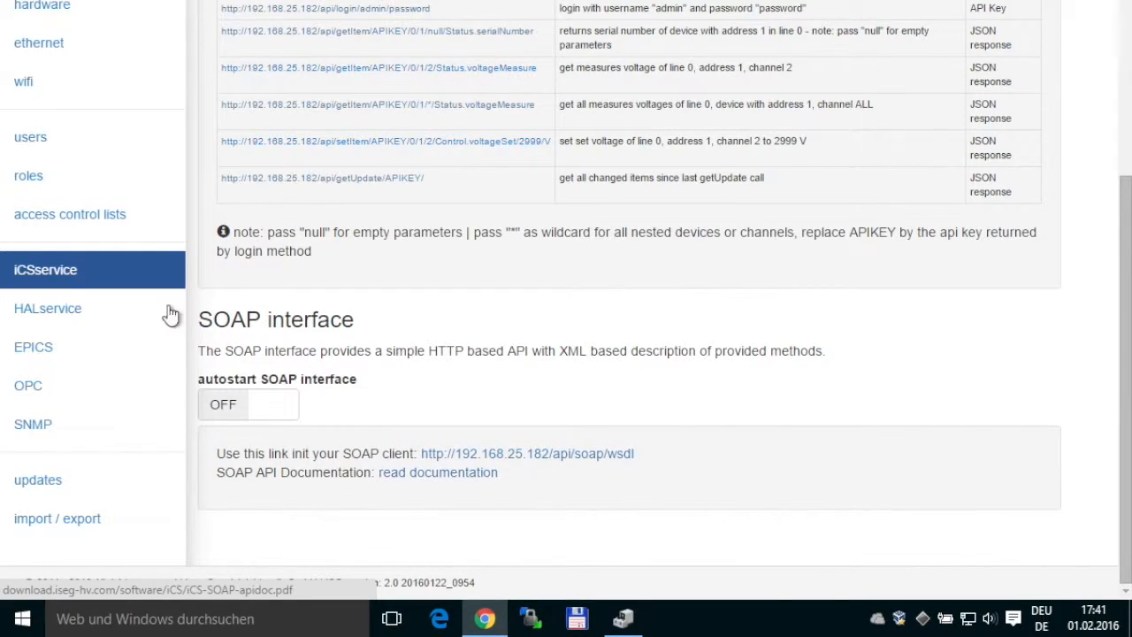
click(124, 347)
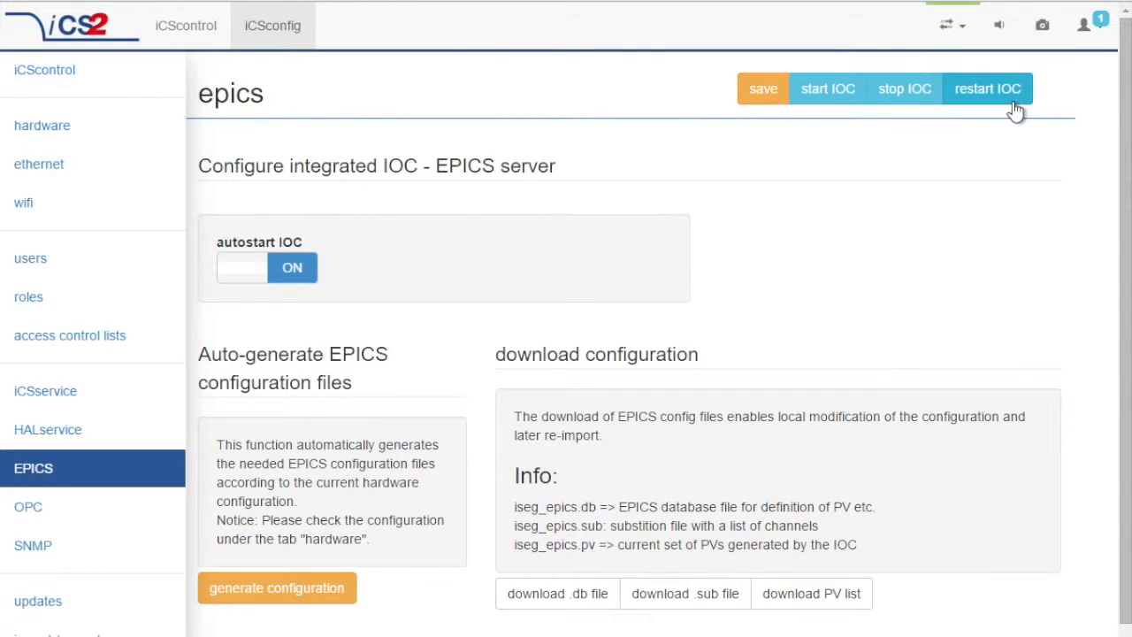
Operate the IOC controls on the EPICS page, leaving autostart IOC ON.
scroll(589, 293, down, 2)
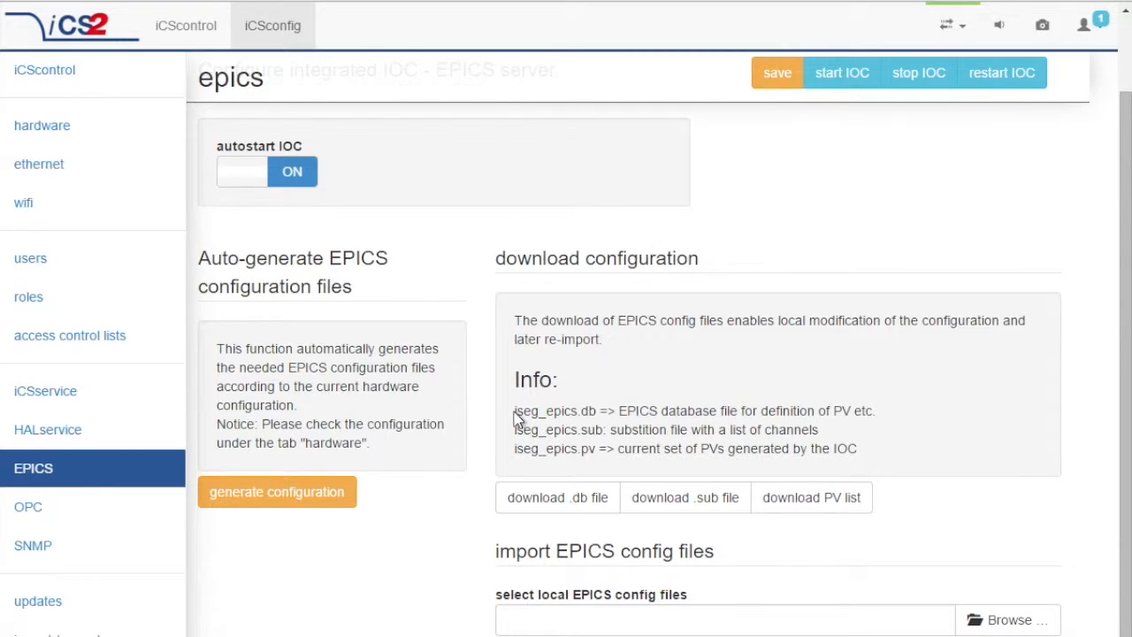
click(573, 413)
click(542, 411)
click(840, 410)
click(815, 431)
Generate the iseg_epics .db, .sub and .pv files and dismiss the success message.
click(296, 497)
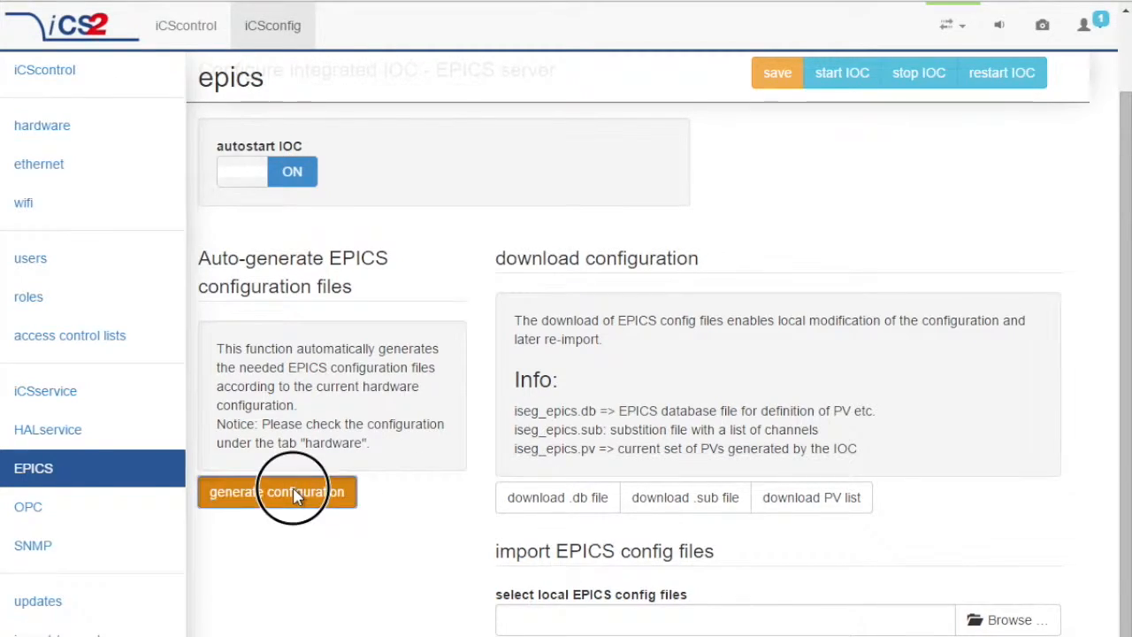
click(819, 168)
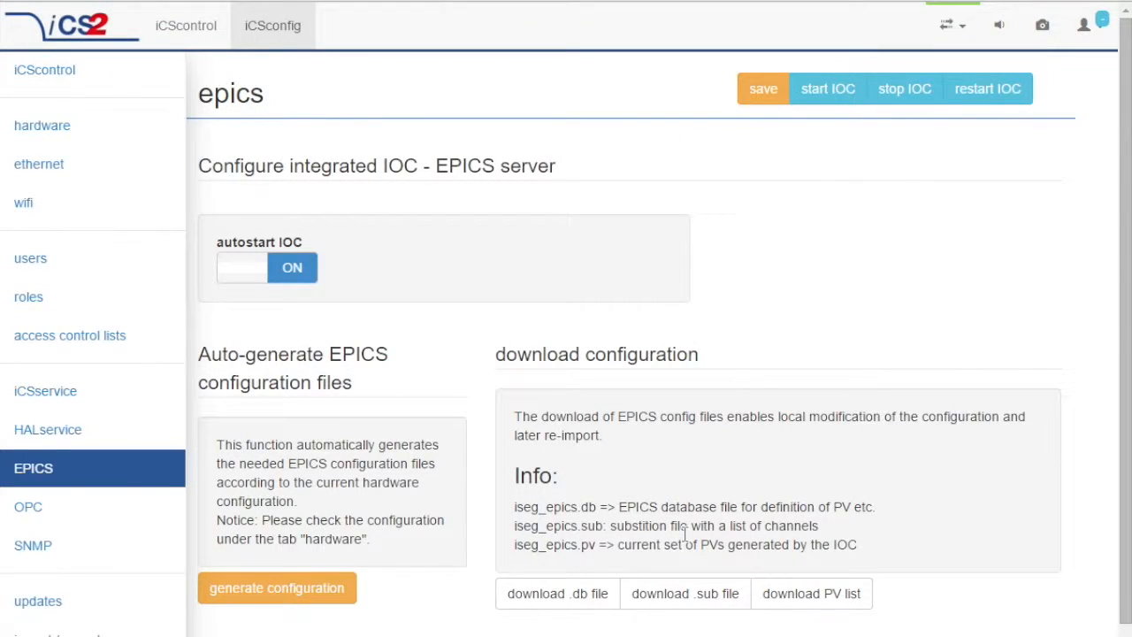
scroll(650, 461, down, 1)
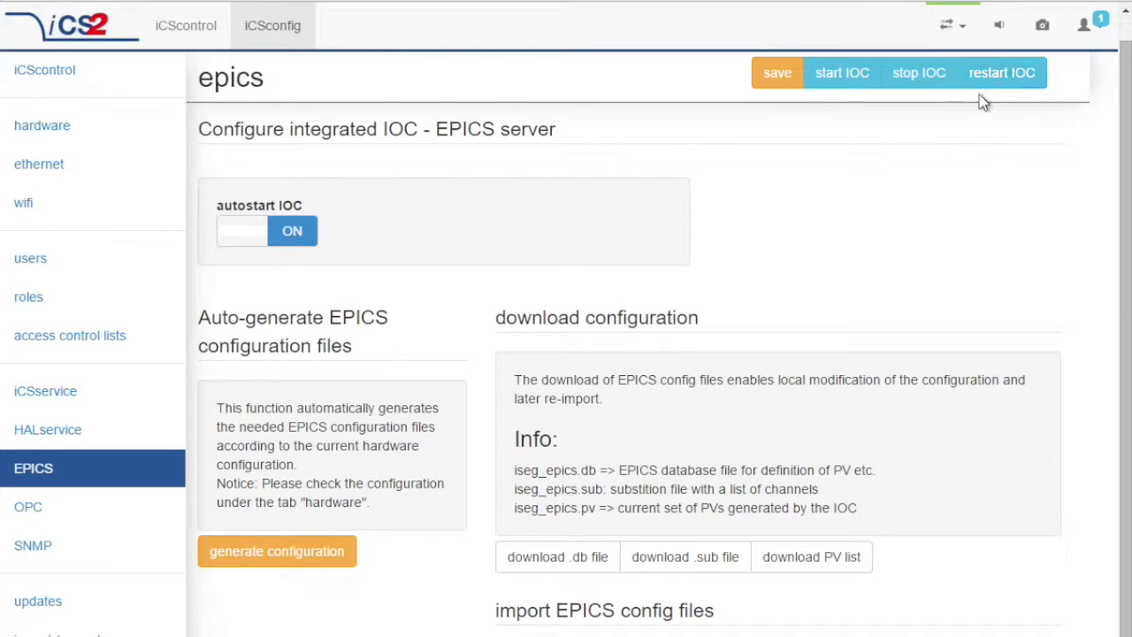
Download the iseg_epics PV list and open the .pv file in Editor.
click(828, 568)
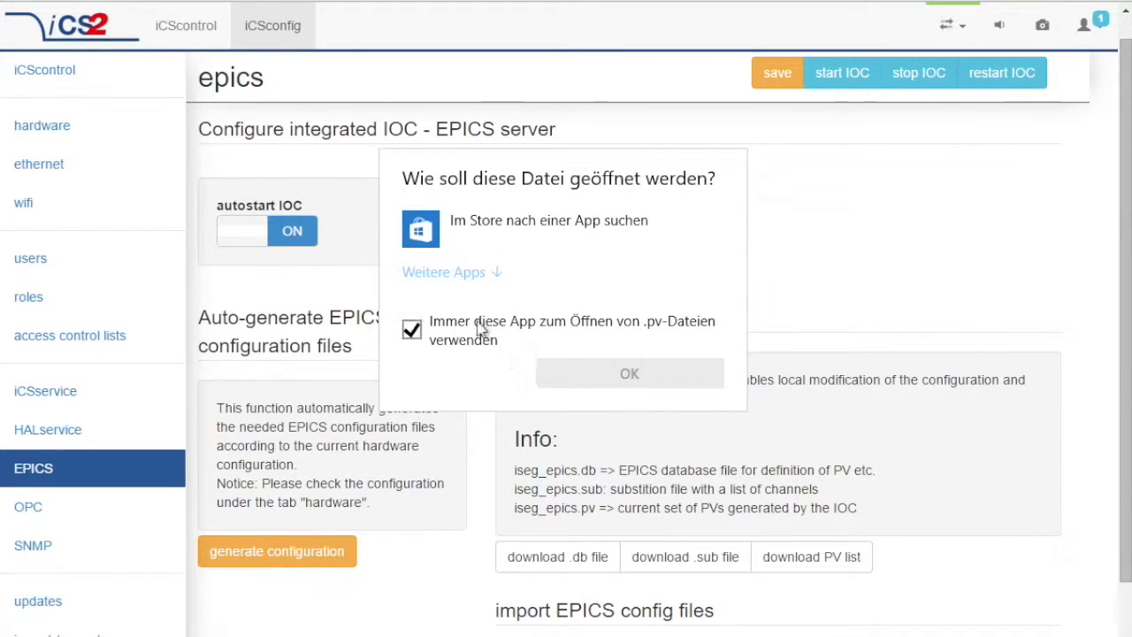
click(458, 272)
click(513, 318)
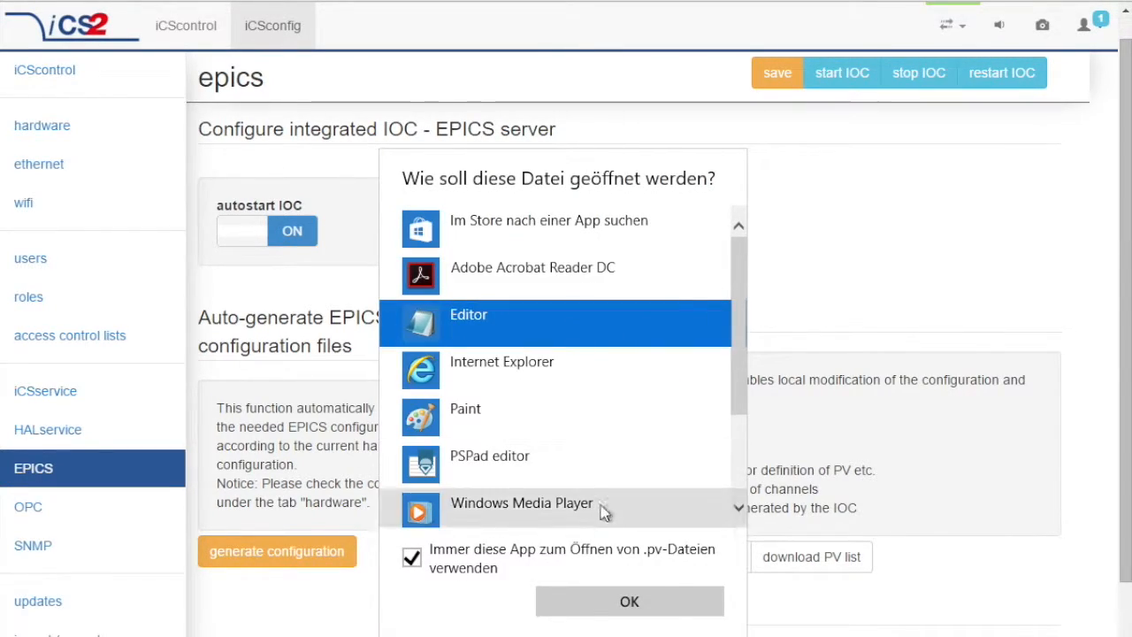
click(606, 600)
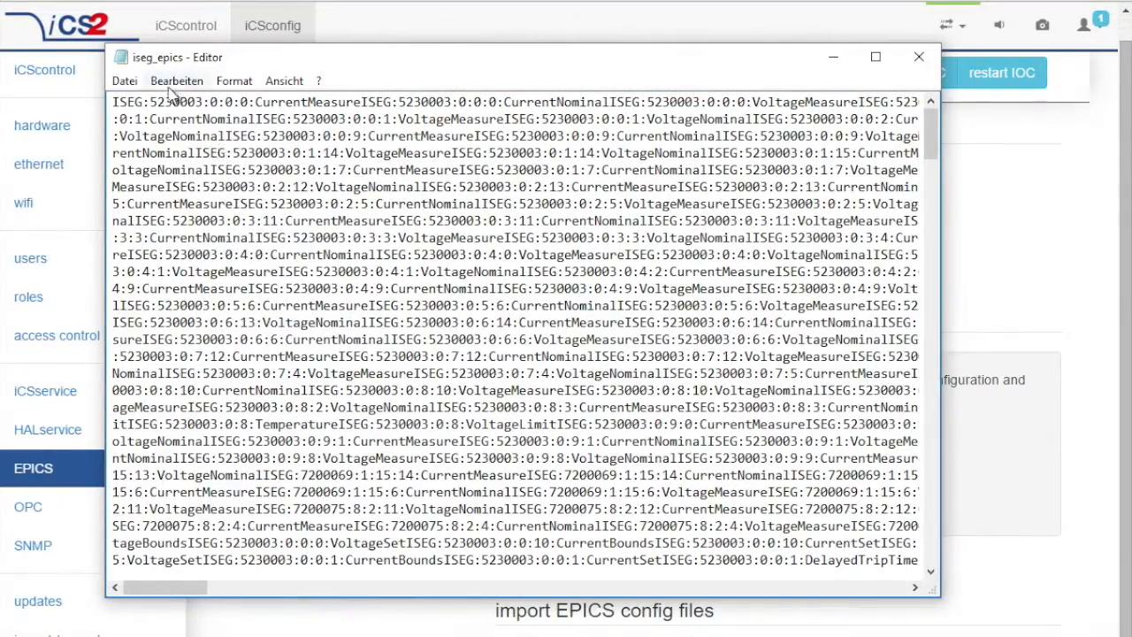
Move the Editor window up and left and scroll through the IOC's process variable names.
click(571, 71)
drag(571, 71, 500, 37)
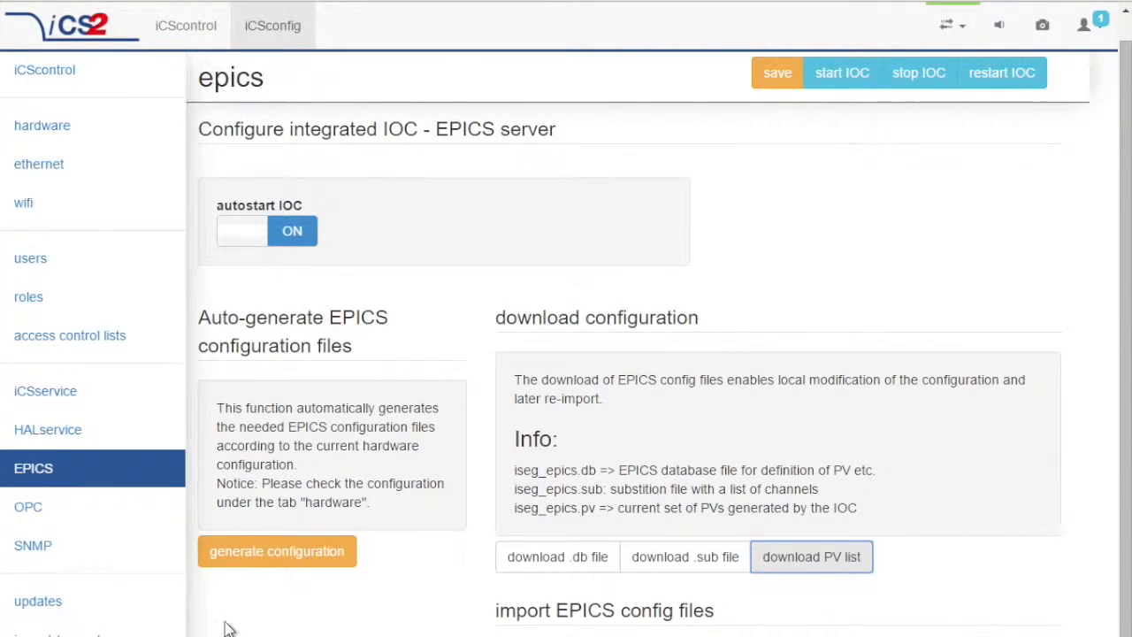
scroll(616, 509, down, 1)
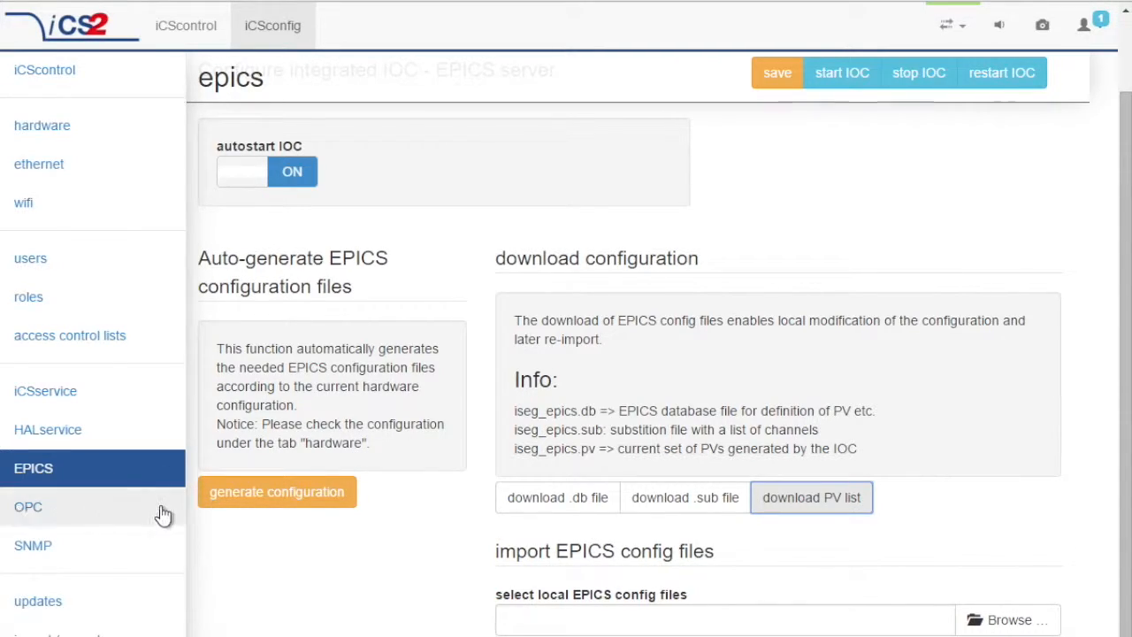
Look over the OPC/UA and SNMP settings, then view updates listing installed version 20160113.
click(100, 508)
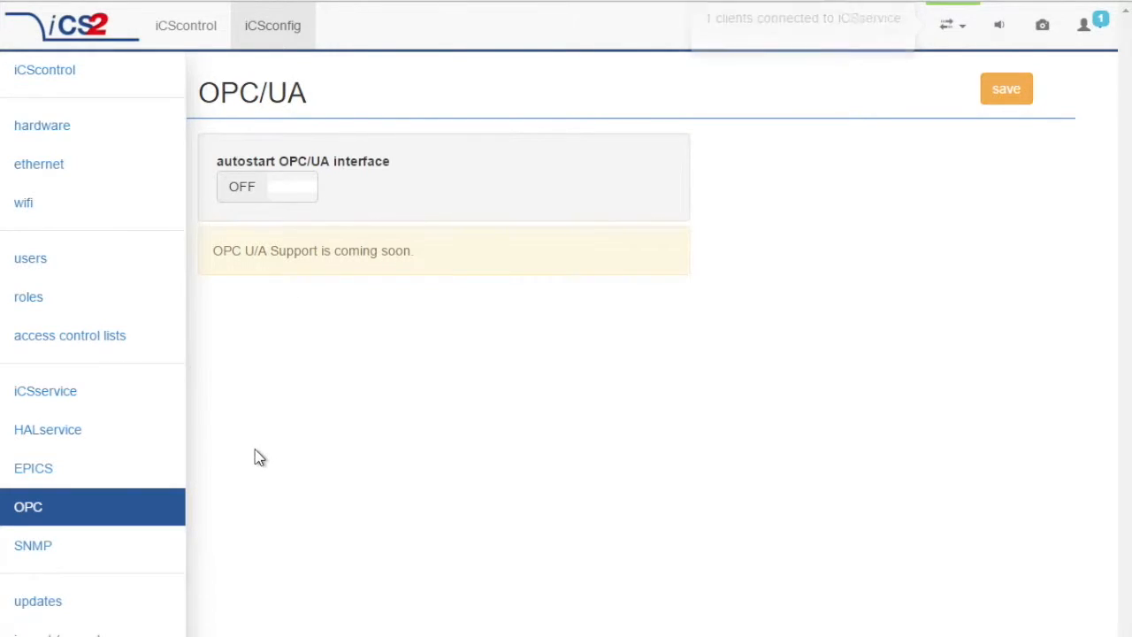
click(120, 553)
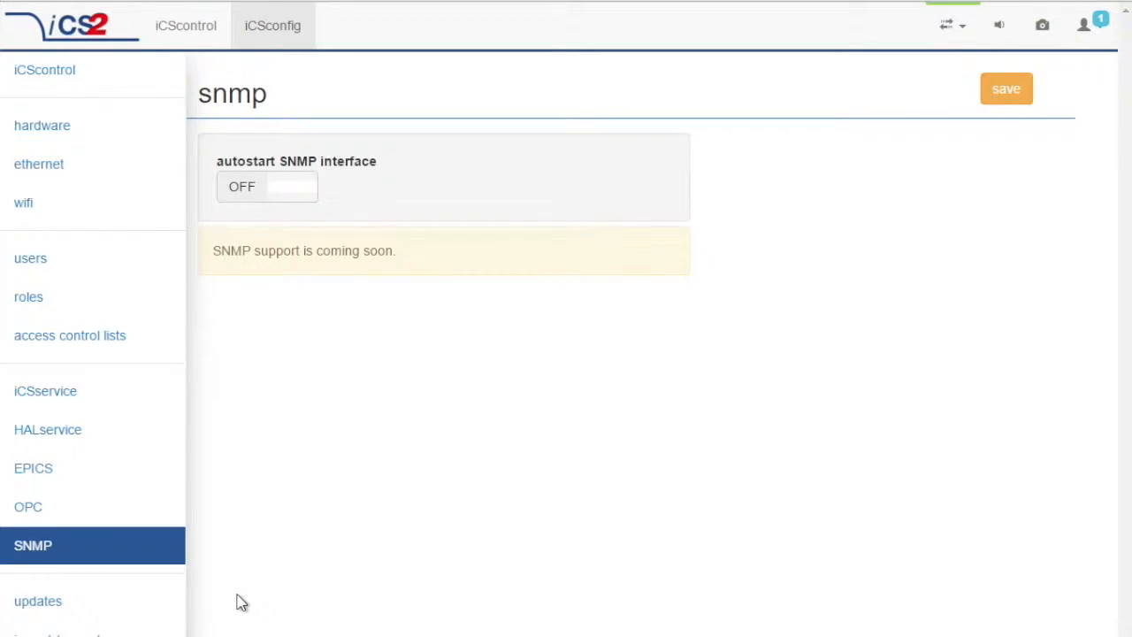
click(127, 616)
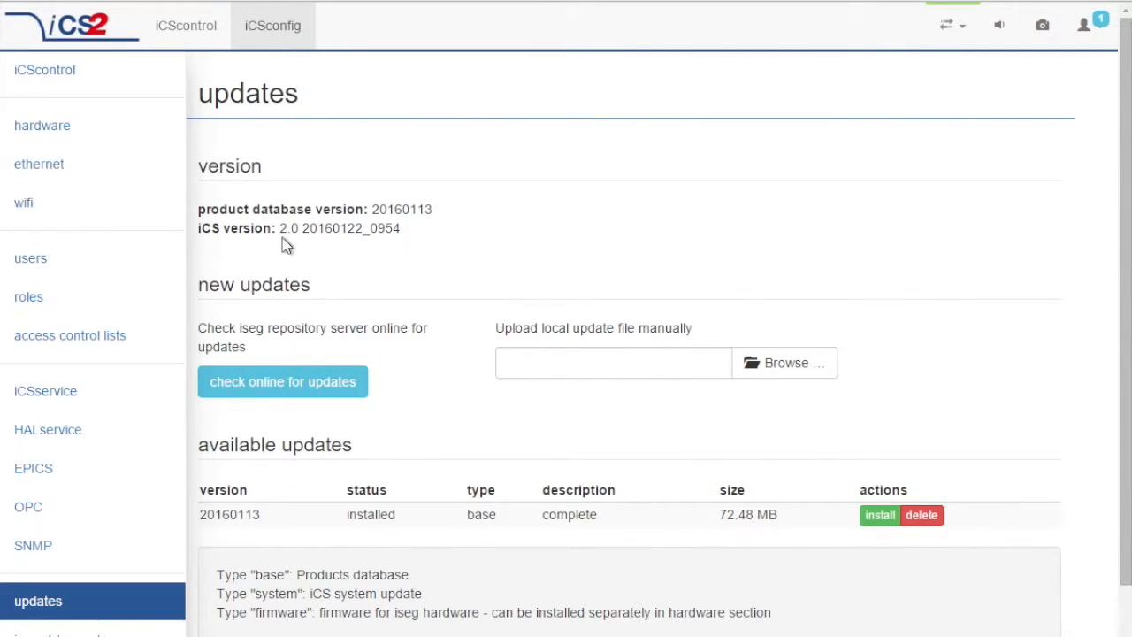
Check online for updates, load the 20160122 system update, and focus the manual update file field.
click(341, 390)
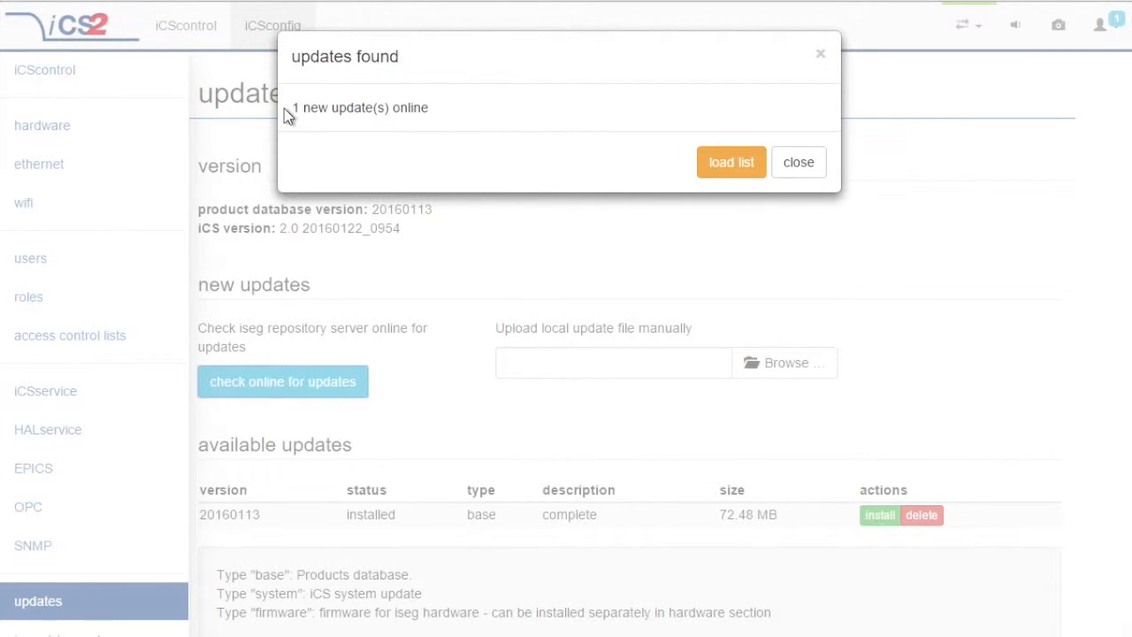
click(756, 174)
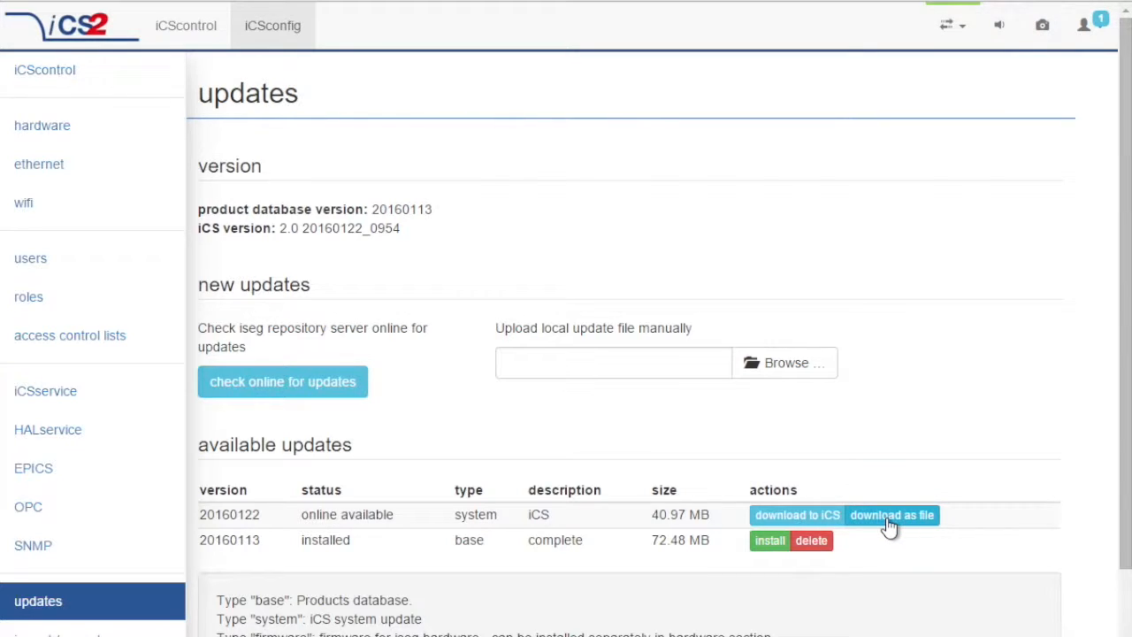
click(531, 371)
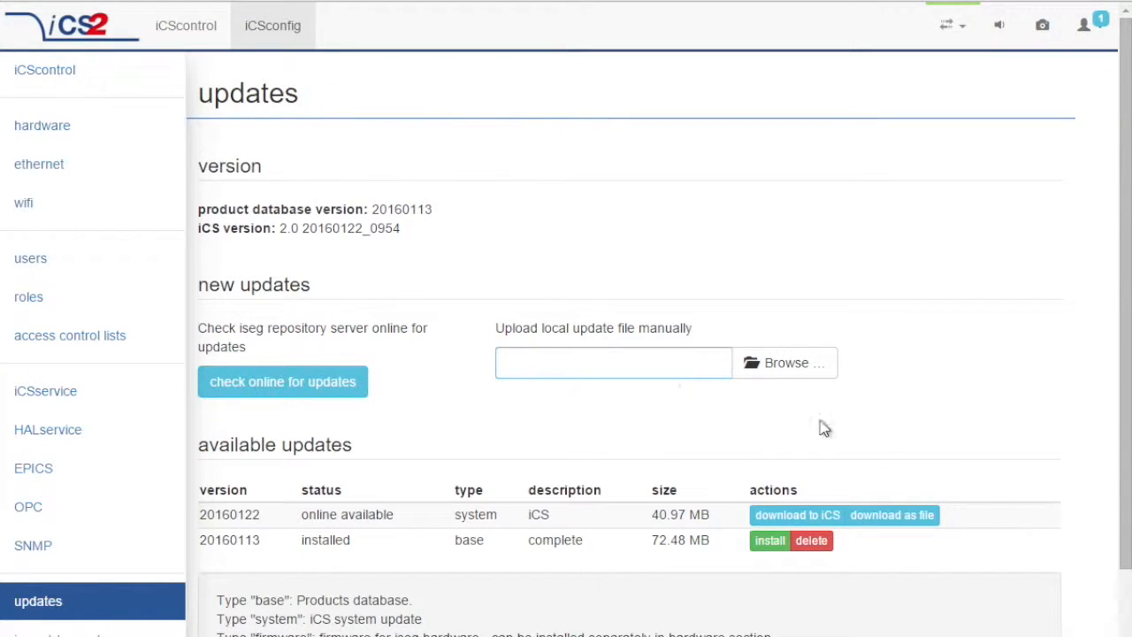